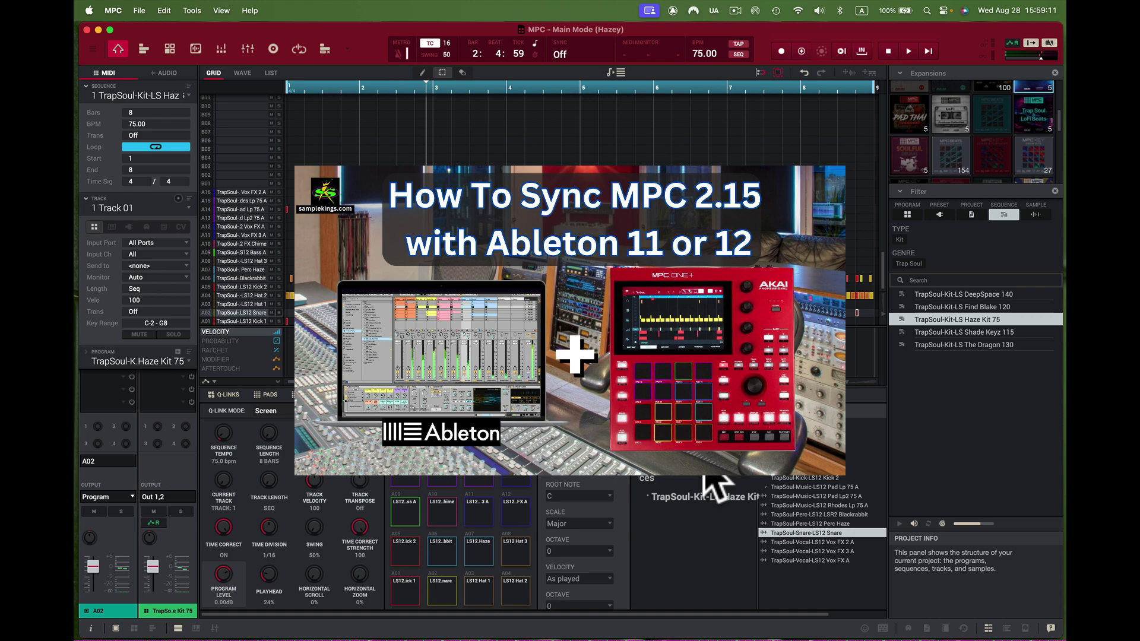
Play the TrapSoul Haze Kit 75 sequence and stop playback after listening to part of it
key("space")
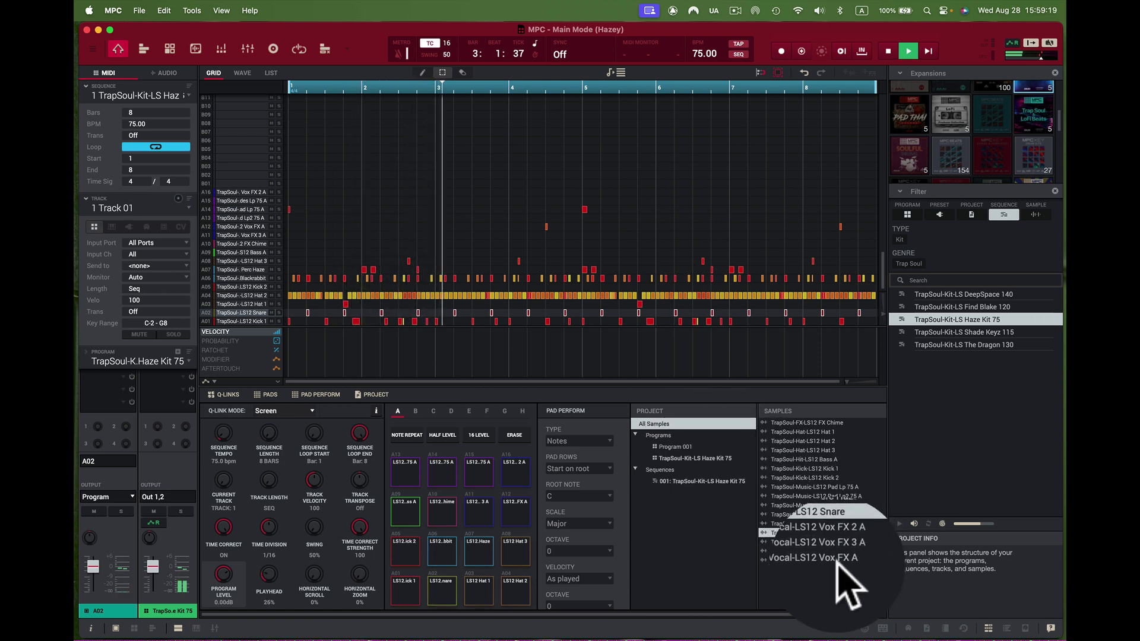
key("space")
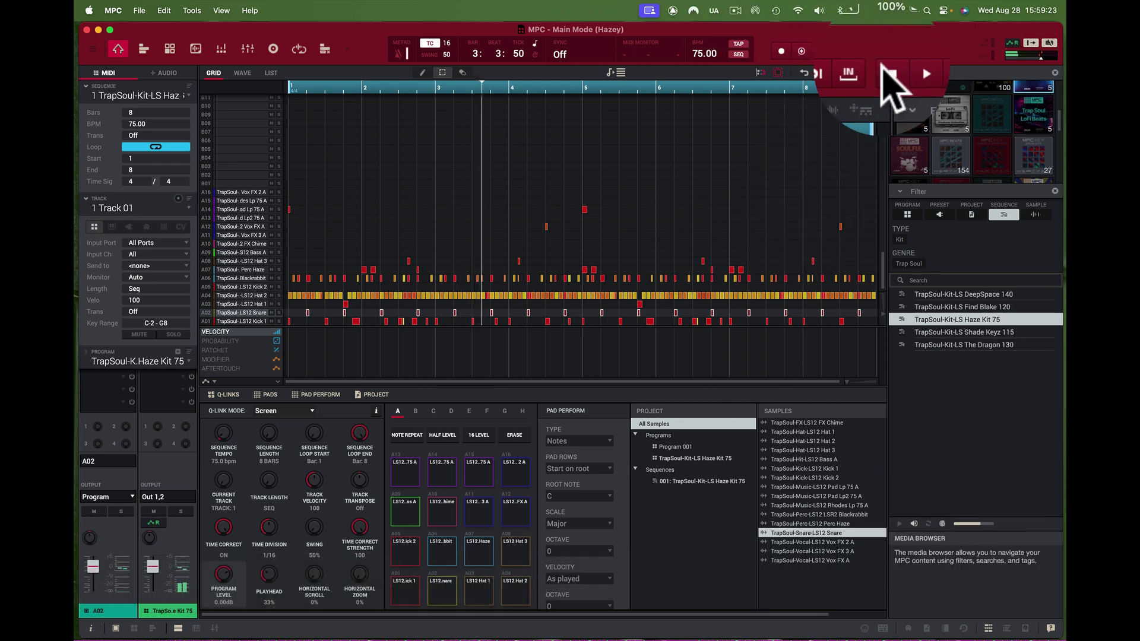
left_click(890, 65)
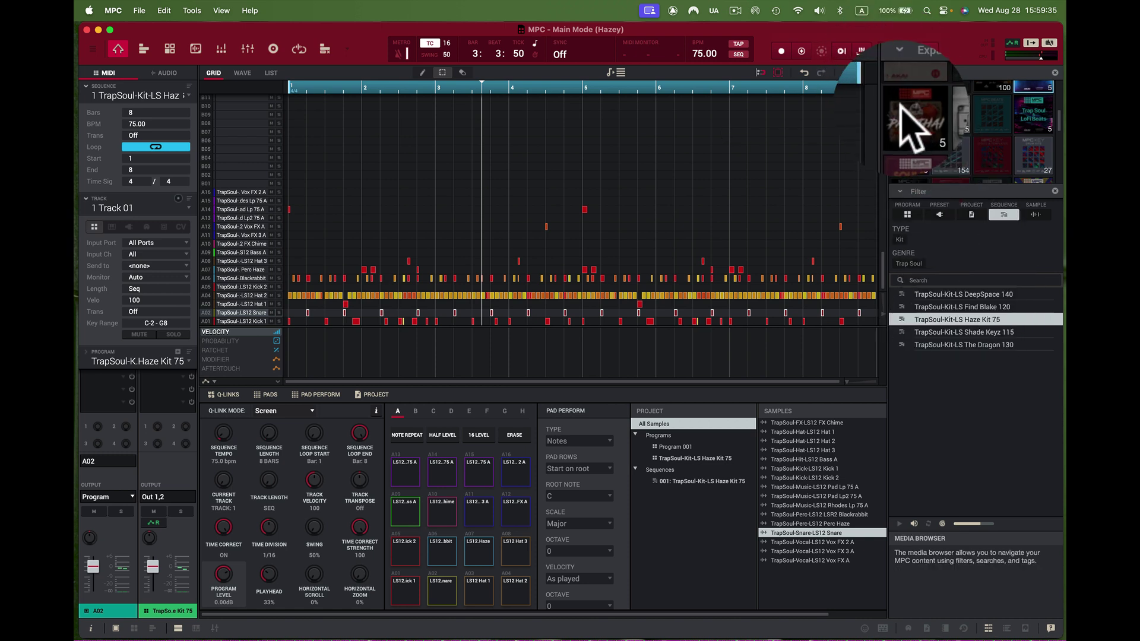
Switch the browser to the expansions list and hide the browser so the sequence grid fills the window
left_click(894, 128)
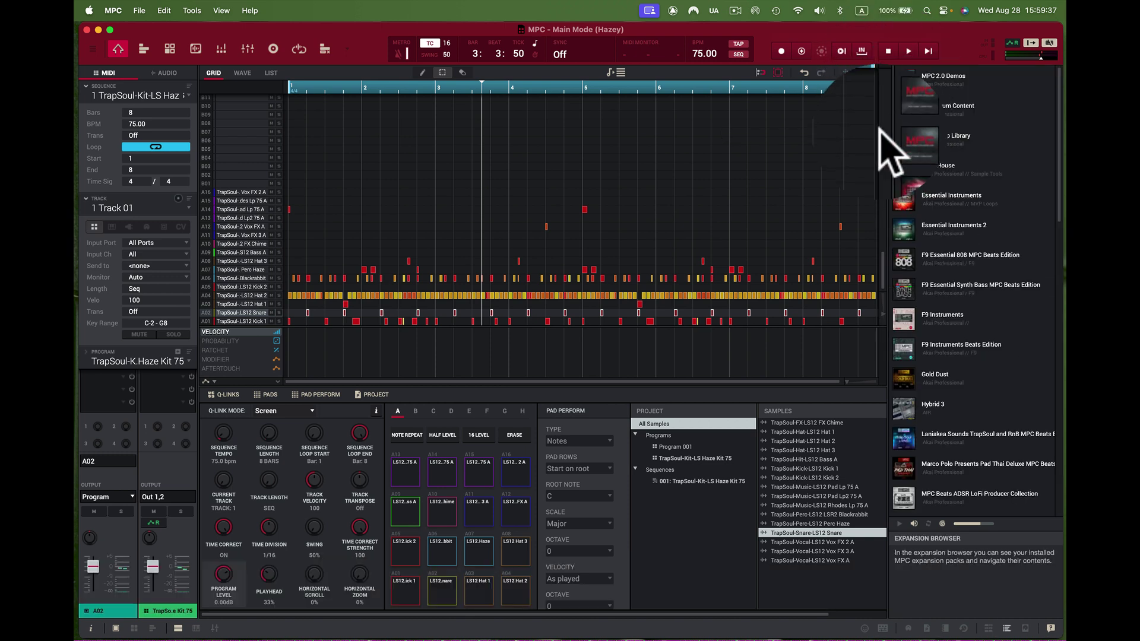
left_click(879, 128)
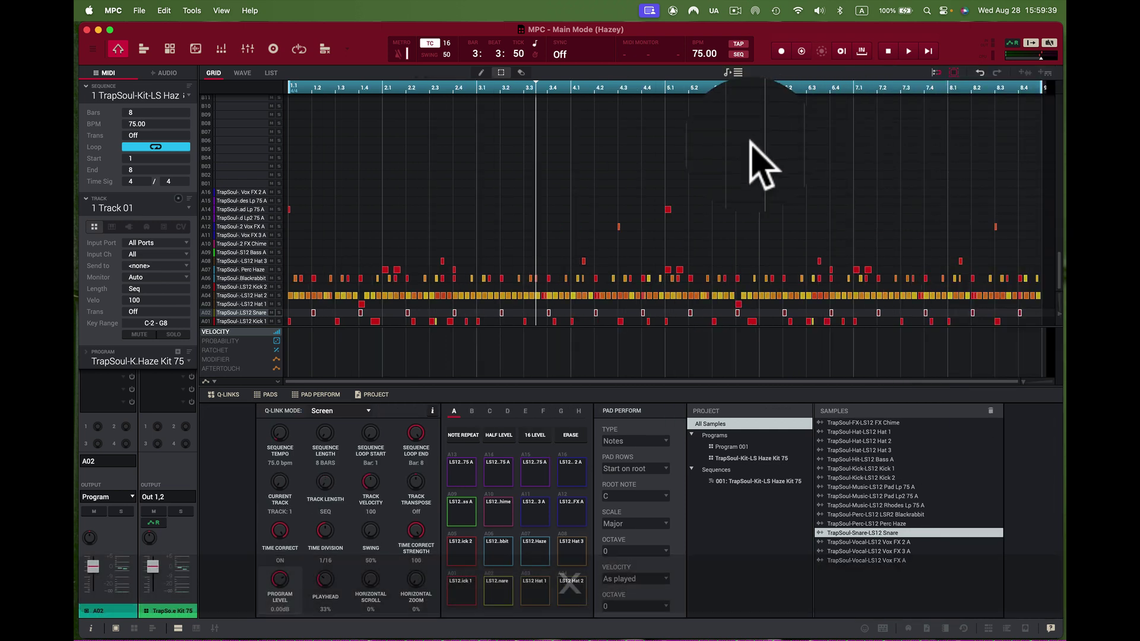
Save the project as Hazey.xpj on the Desktop
left_click(143, 21)
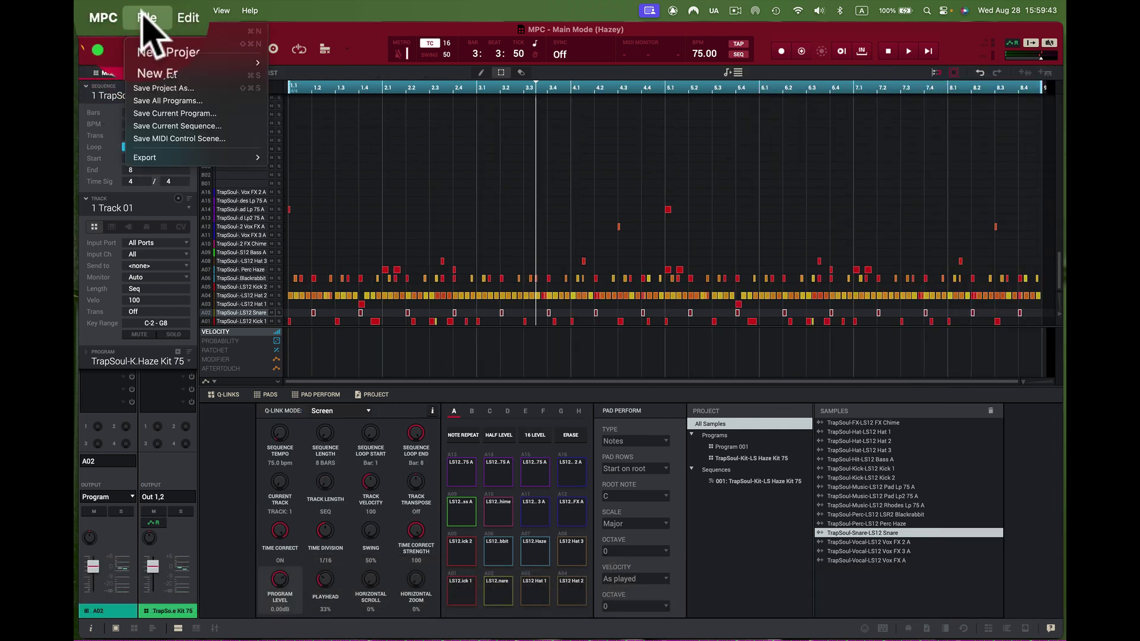
left_click(145, 88)
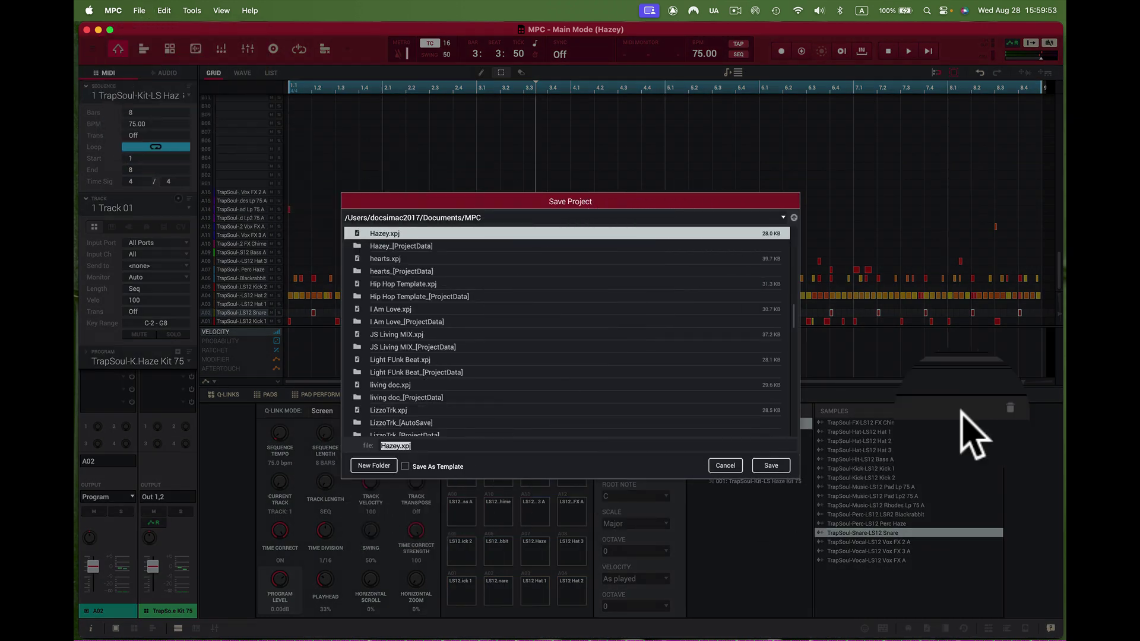
left_click(781, 217)
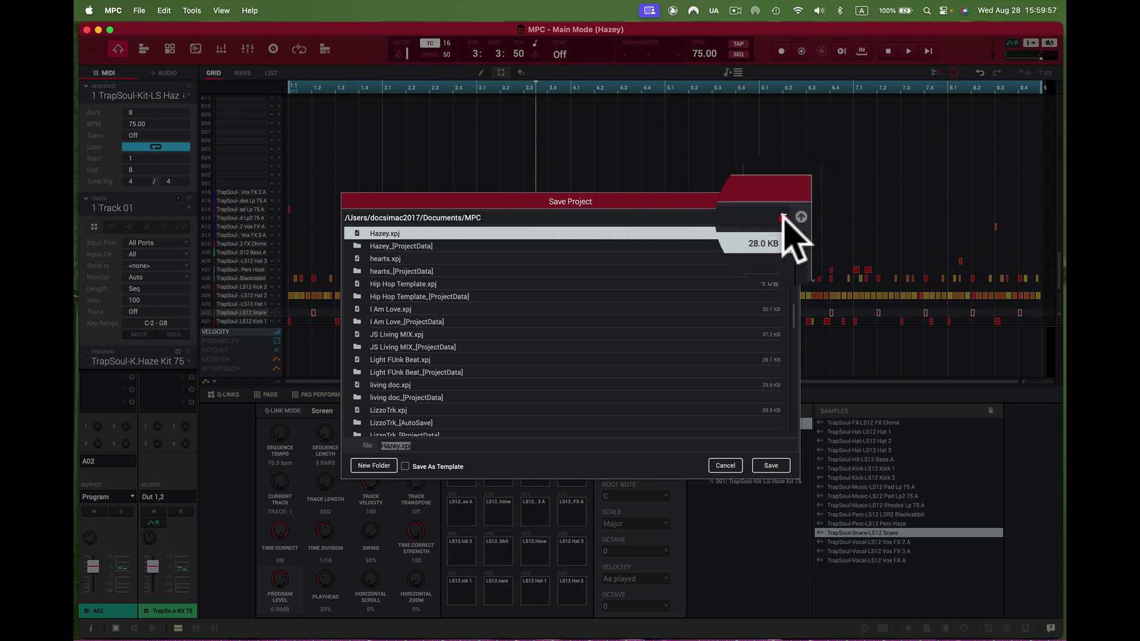
left_click(783, 218)
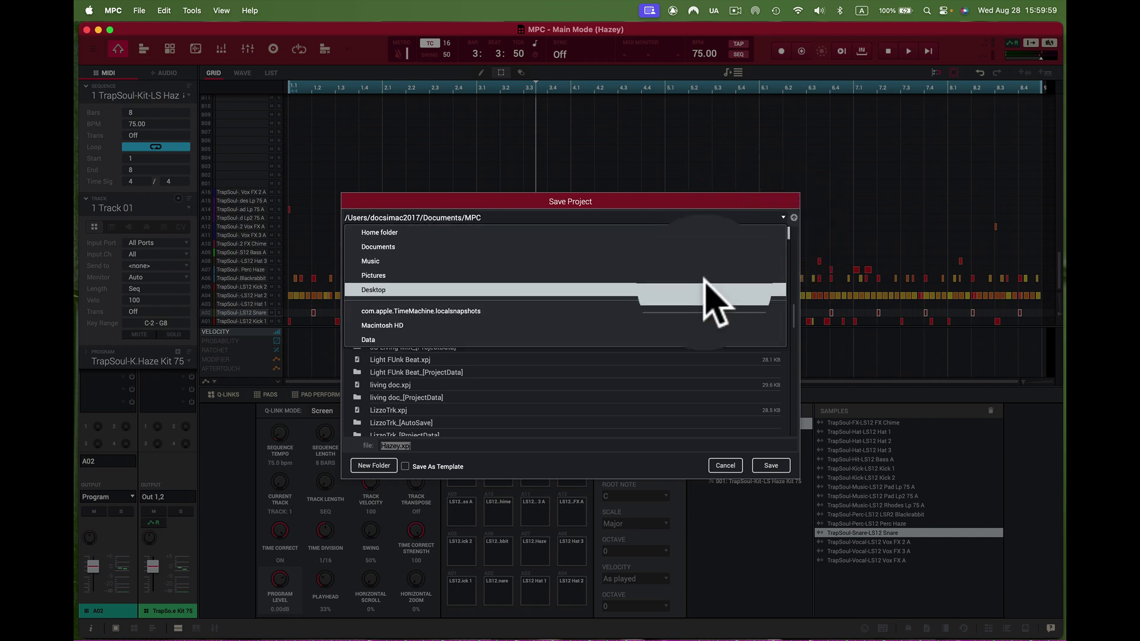
left_click(705, 288)
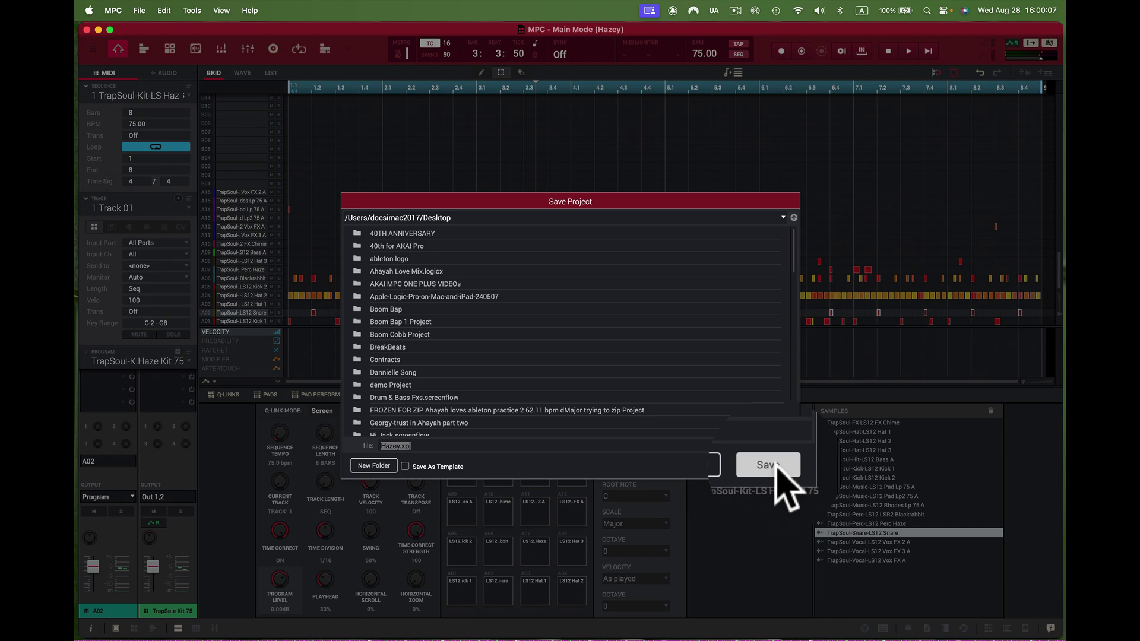
left_click(767, 464)
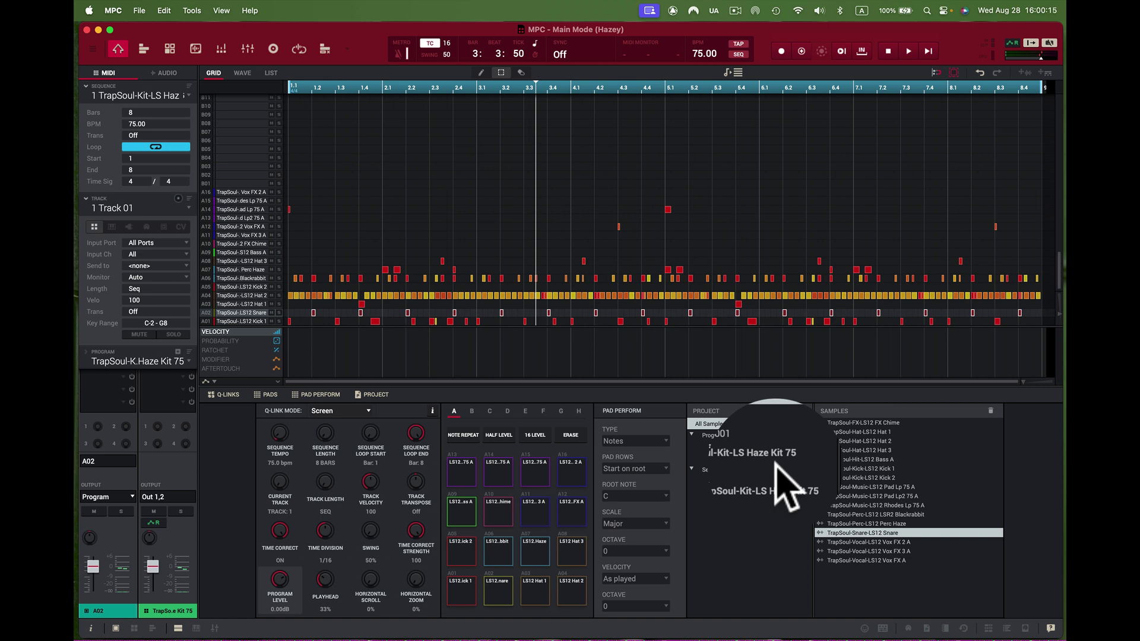
Create a new folder named Hazey on the Desktop and save the project Hazey.xpj inside it
left_click(139, 10)
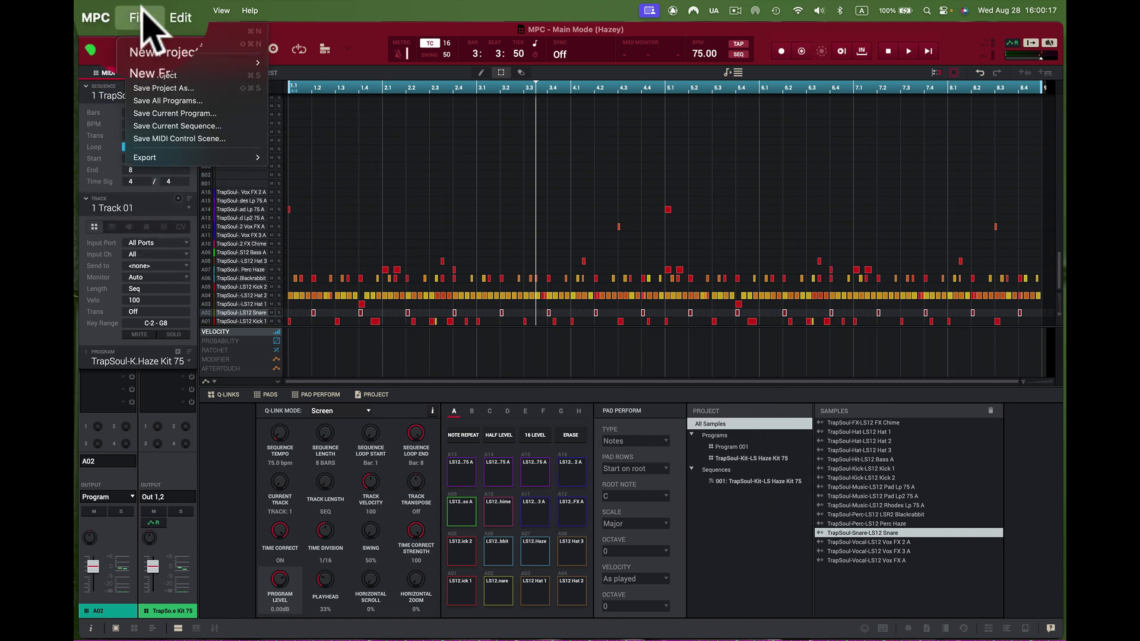
left_click(162, 89)
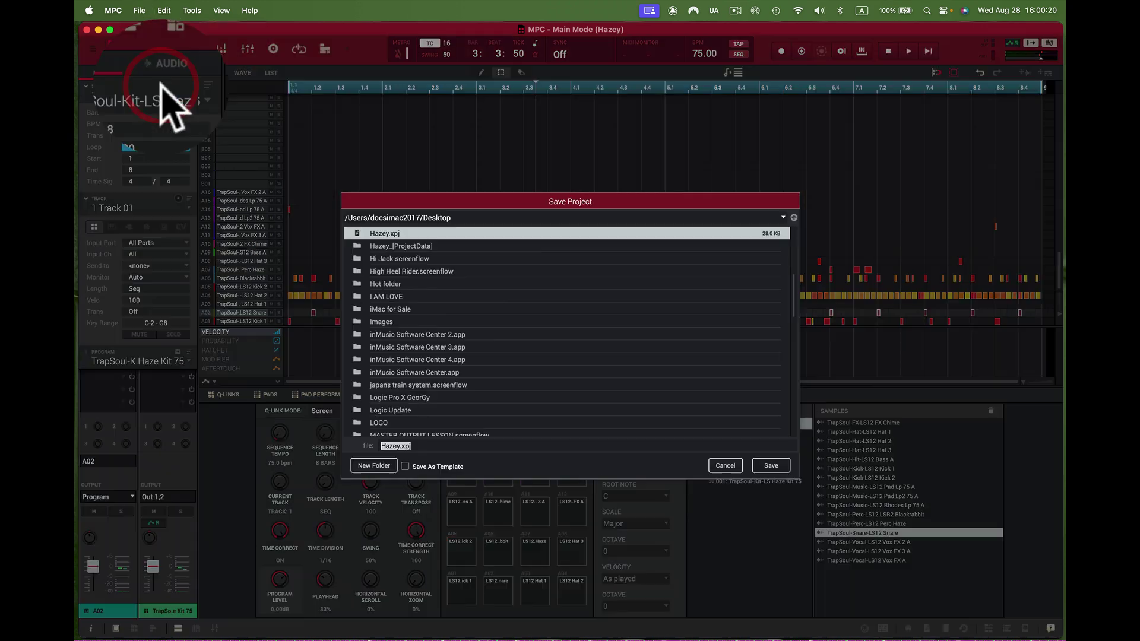
left_click(376, 466)
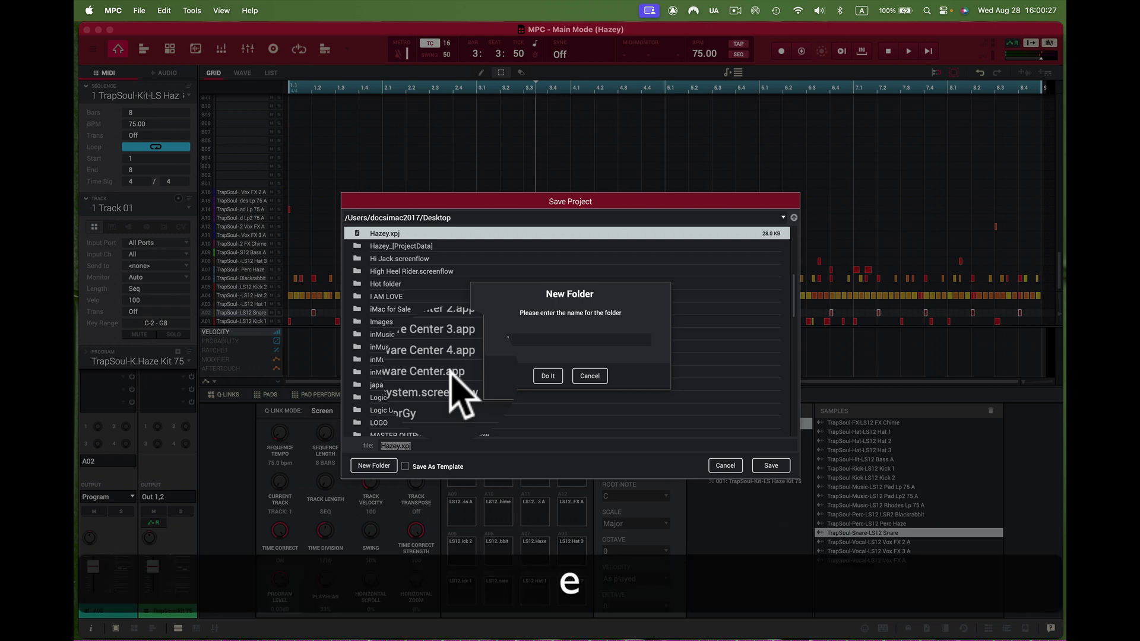
type("Hazey")
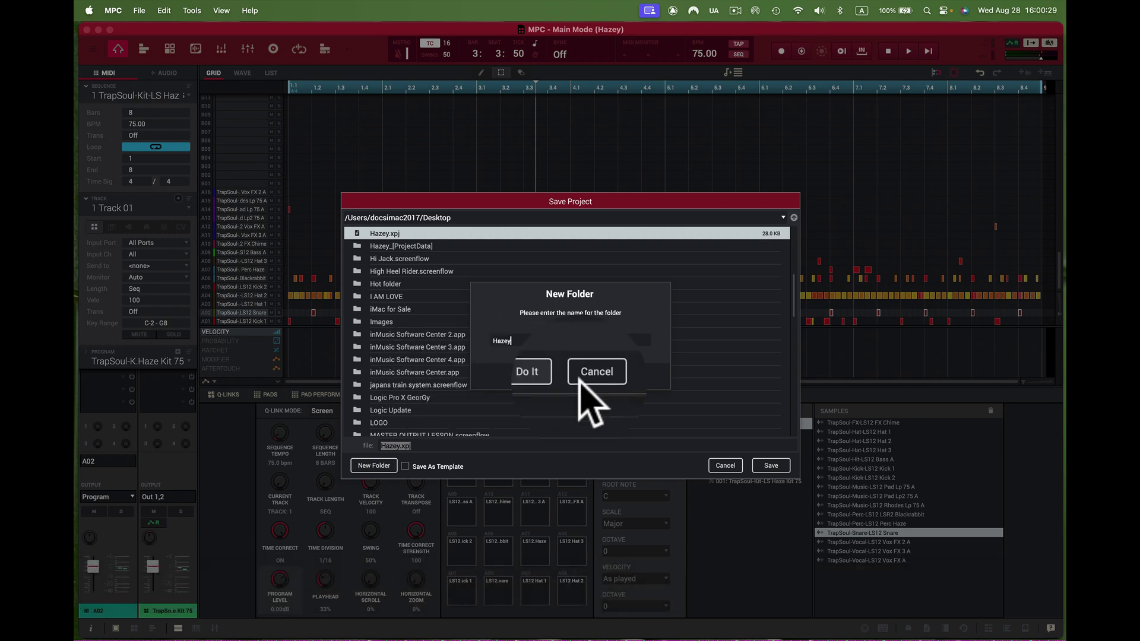
left_click(547, 376)
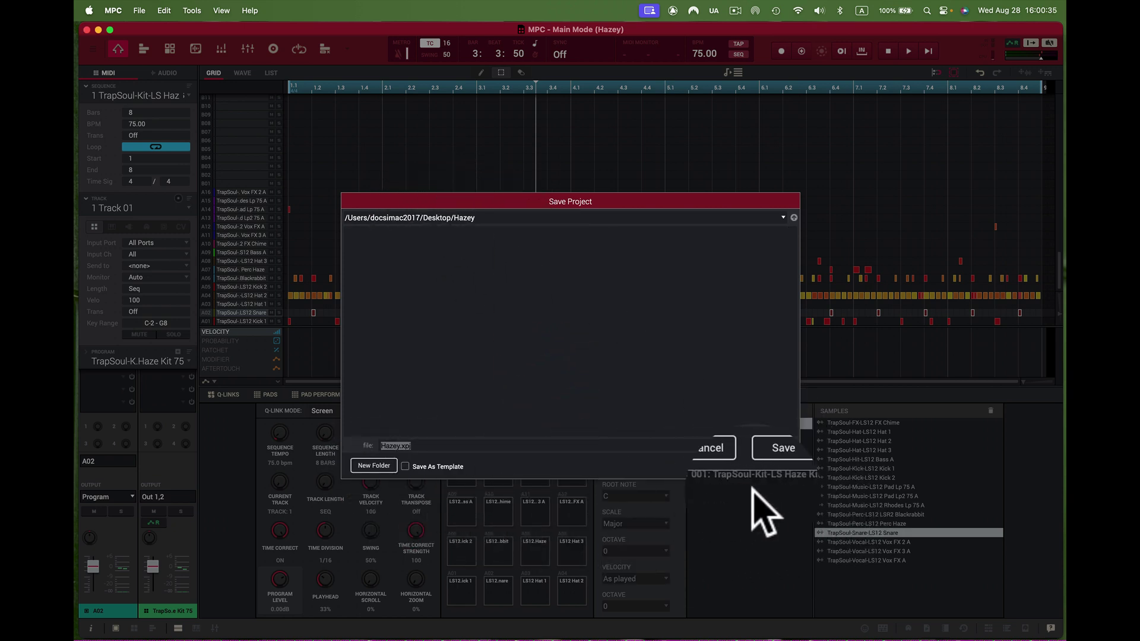
left_click(770, 455)
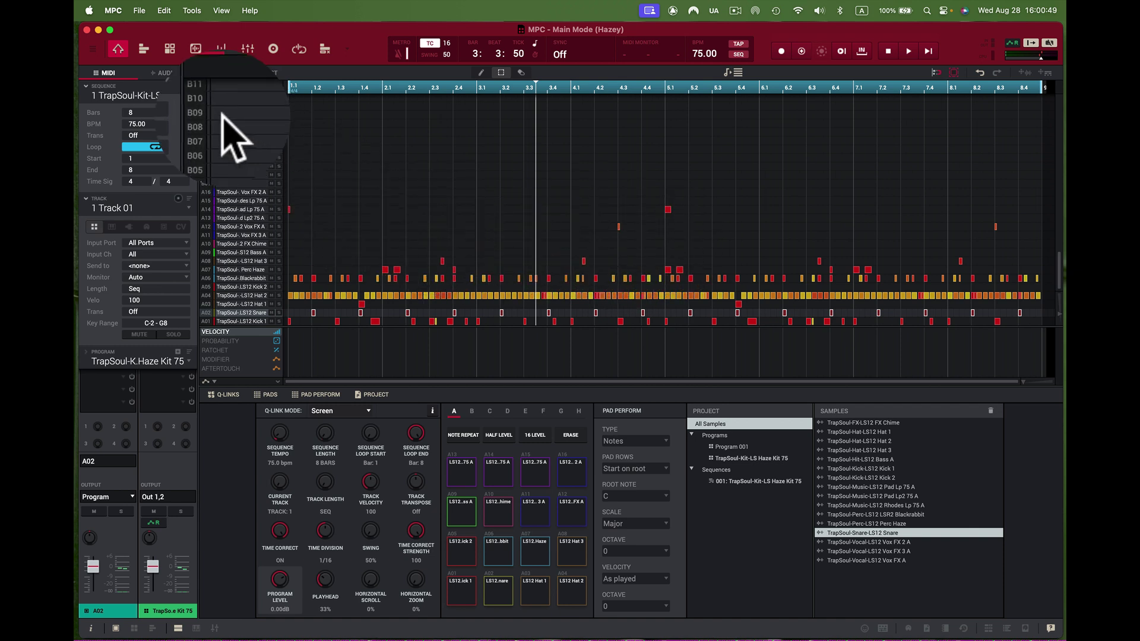
Quit the standalone MPC software and launch Ableton Live 11
left_click(132, 8)
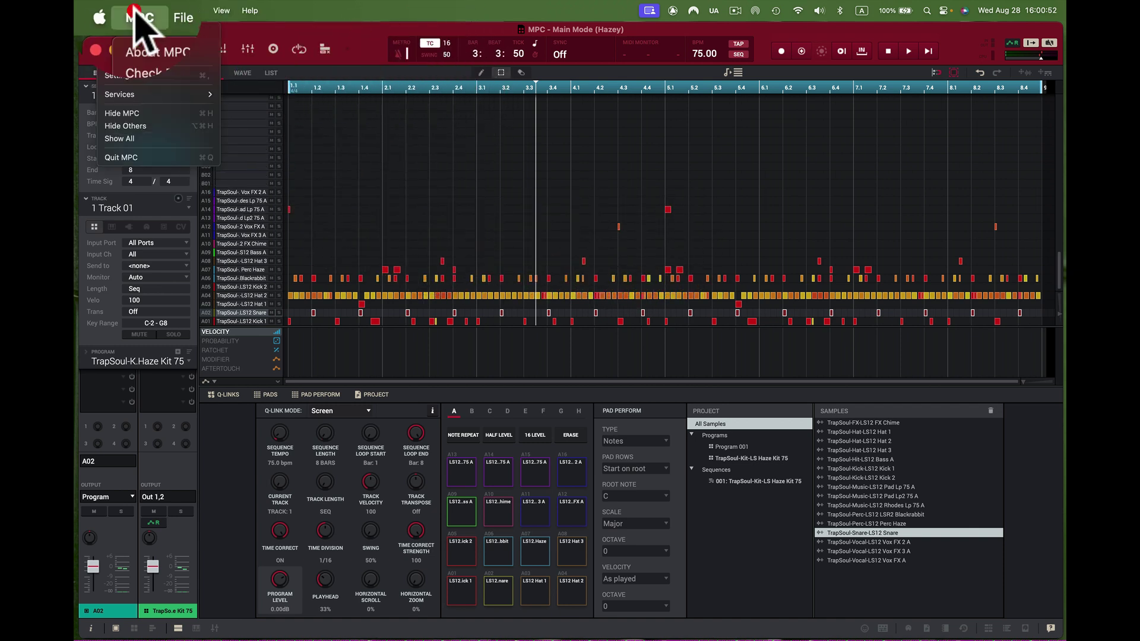
left_click(146, 157)
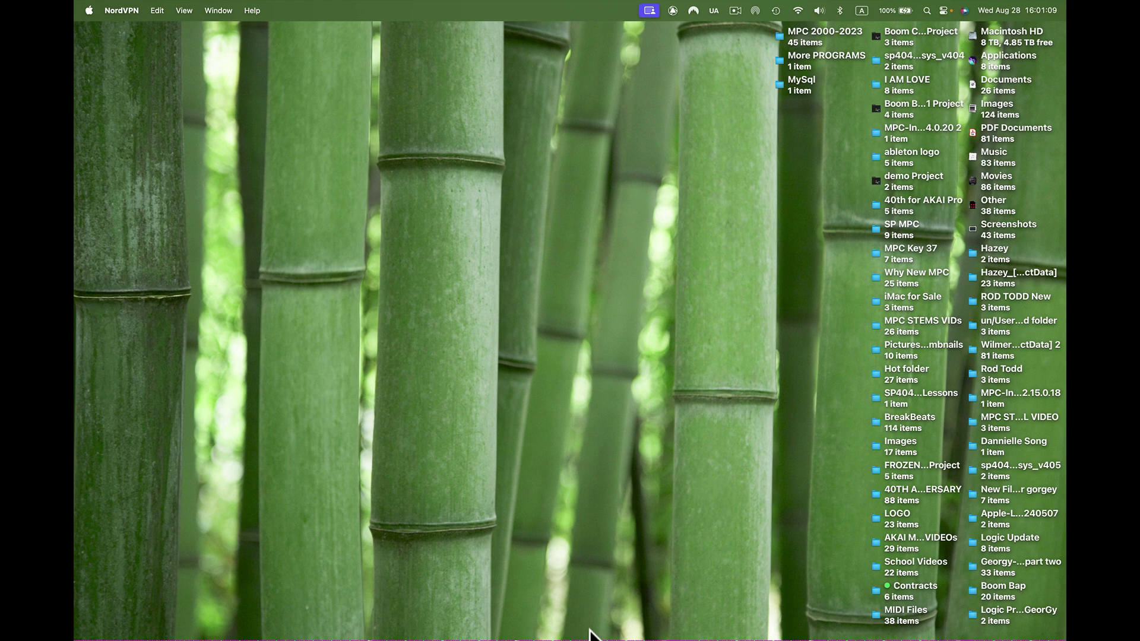
mouse_move(602, 623)
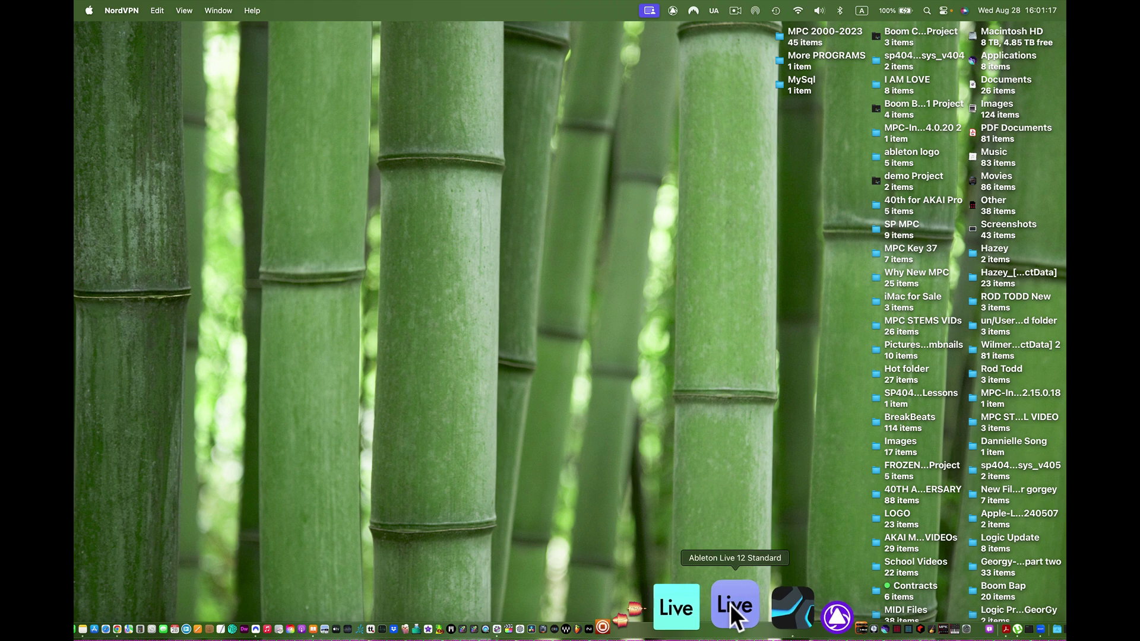
left_click(718, 605)
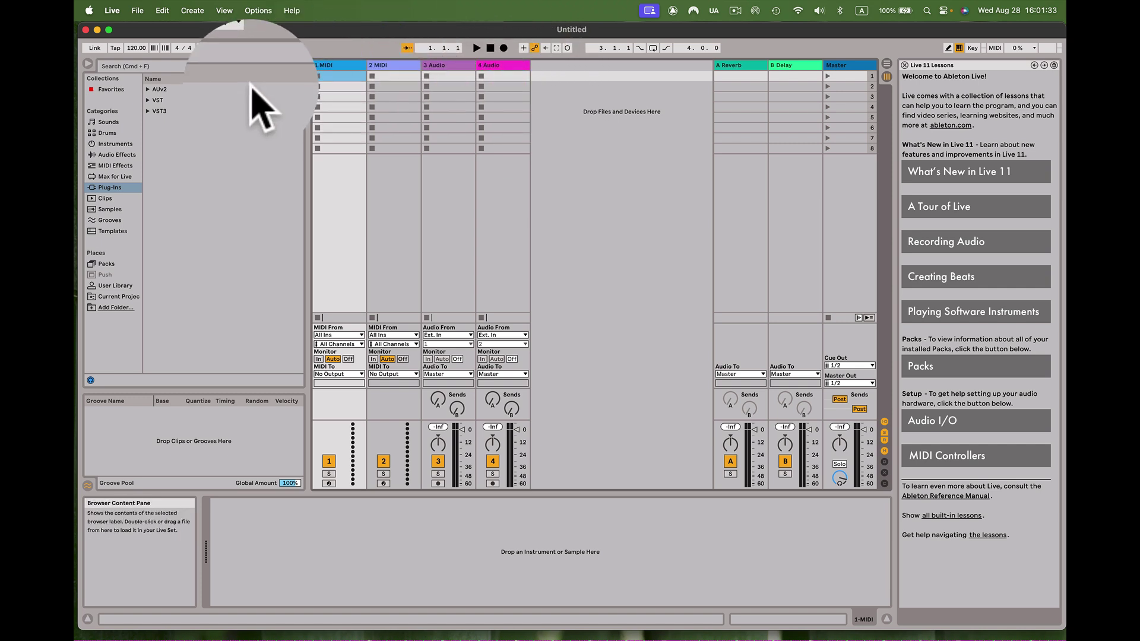
Delete the 2 MIDI track from the Live set
right_click(387, 68)
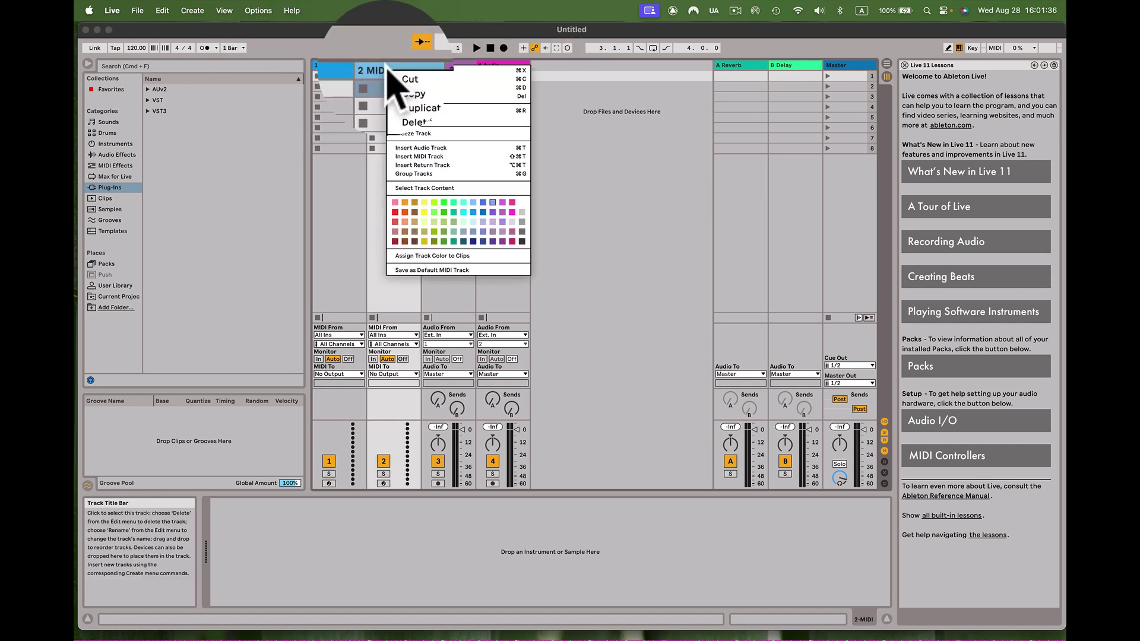
left_click(439, 96)
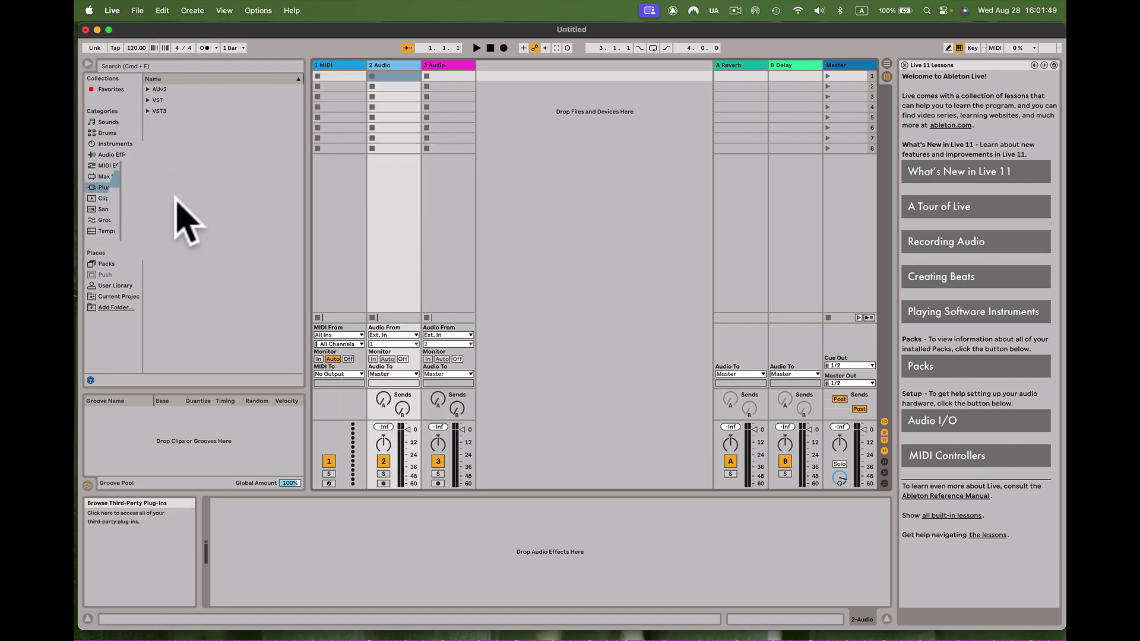
Load the Akai Professional MPC AUv2 plug-in onto the 1 MIDI track, open its window and move it toward the middle of the screen
left_click(149, 92)
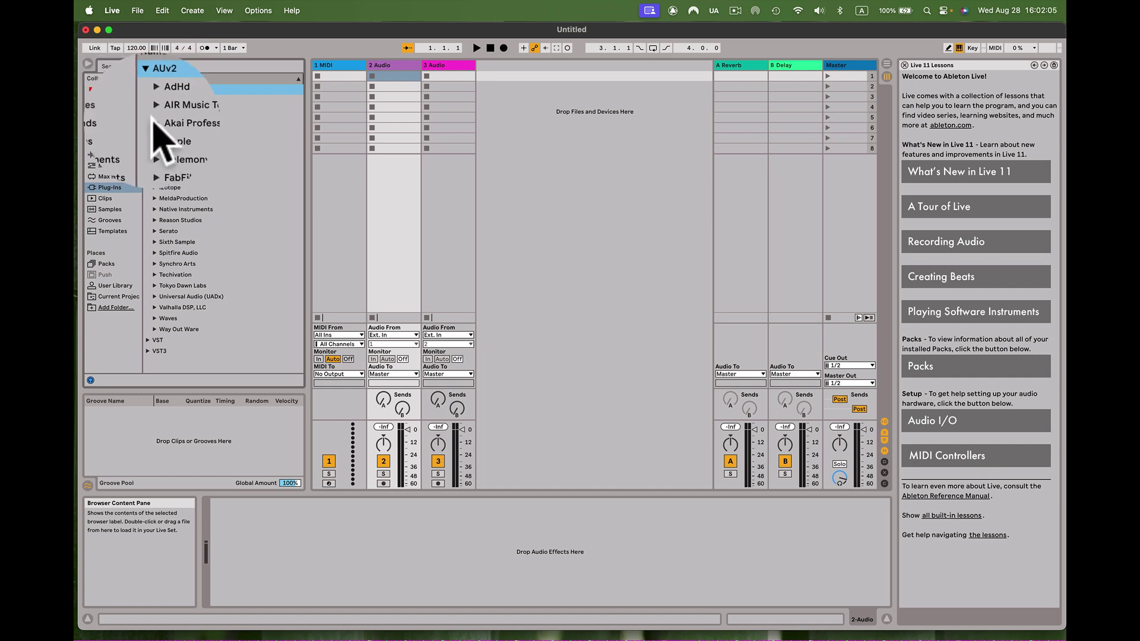
left_click(155, 123)
left_click(178, 144)
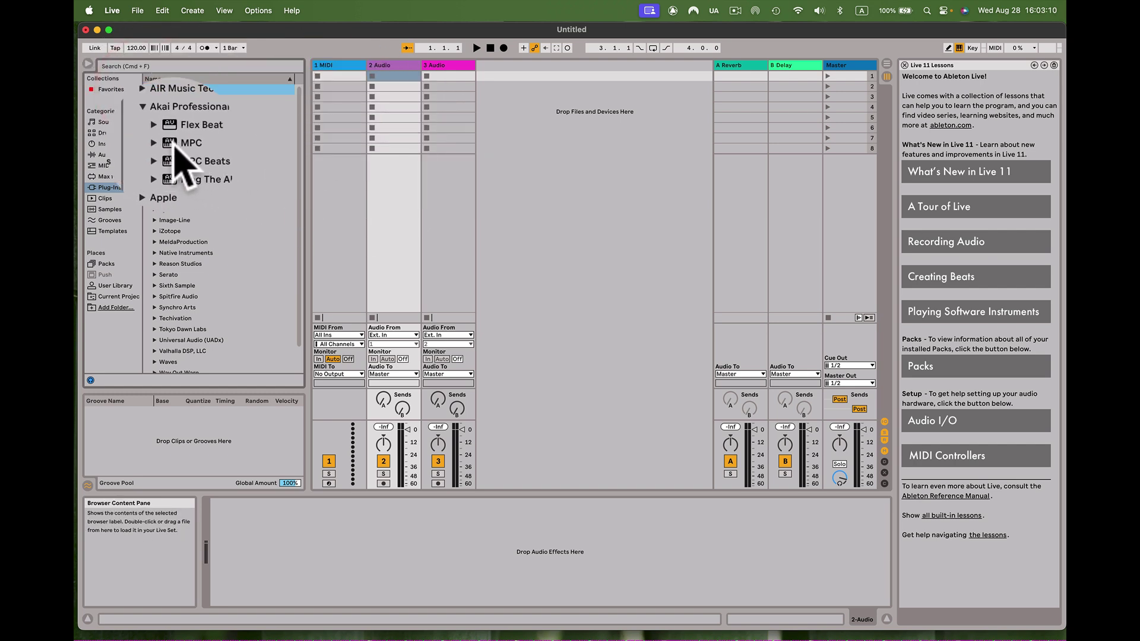
left_click_drag(172, 146, 330, 70)
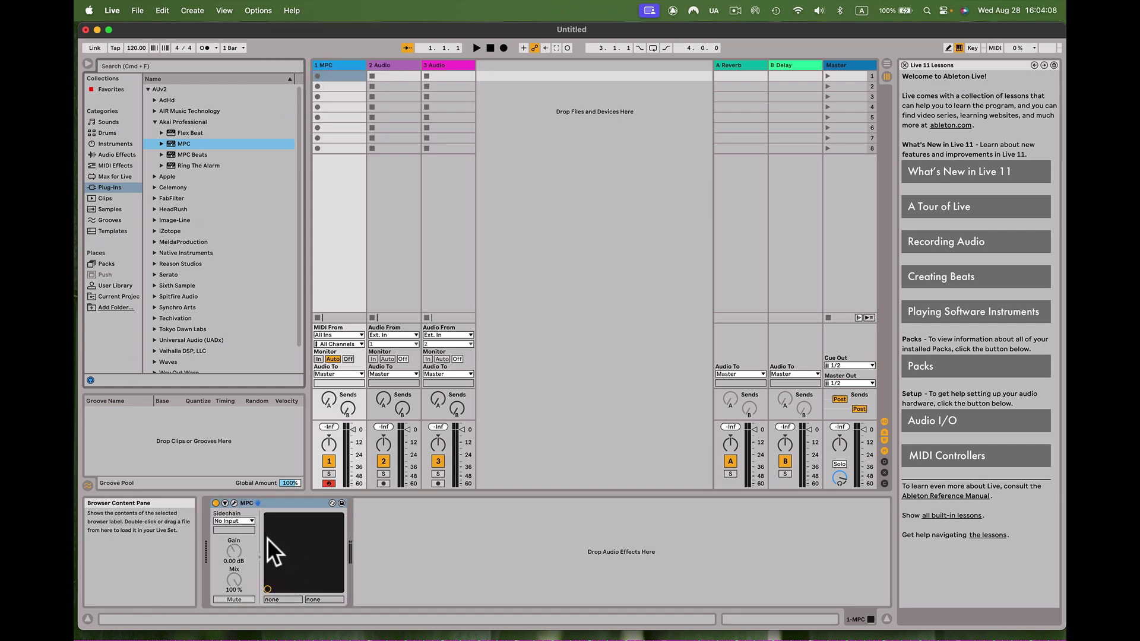
left_click(231, 501)
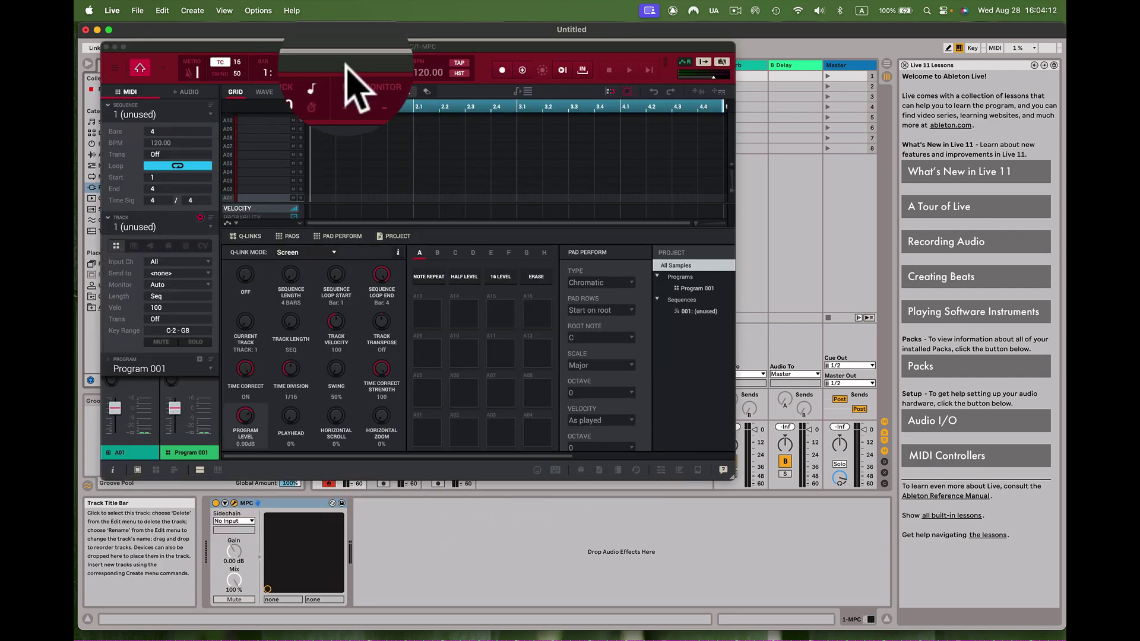
left_click_drag(346, 46, 492, 87)
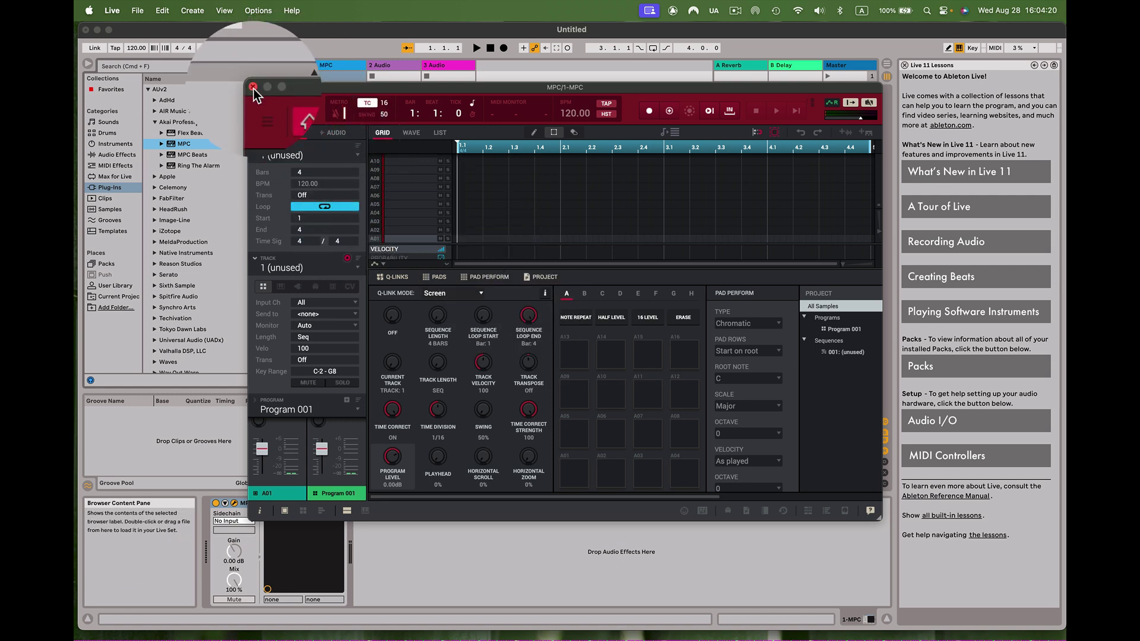
Close the MPC plug-in window and set Live's In/Out sample rate to 48000 in the audio preferences, keeping High Quality conversion on
left_click(137, 21)
left_click(137, 21)
left_click(134, 21)
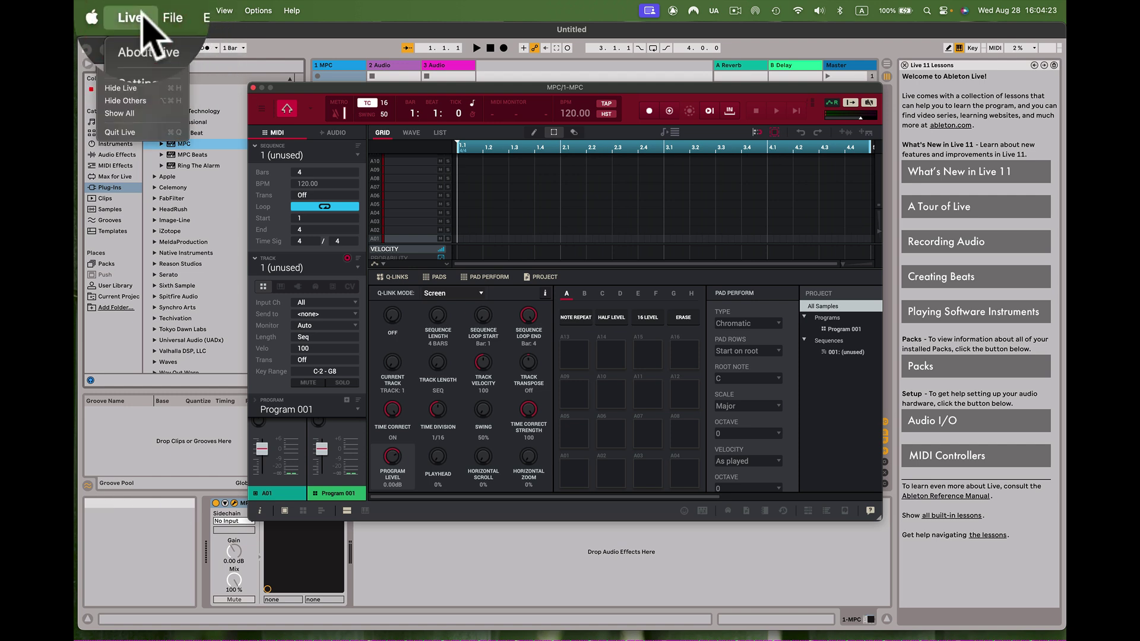
left_click(137, 69)
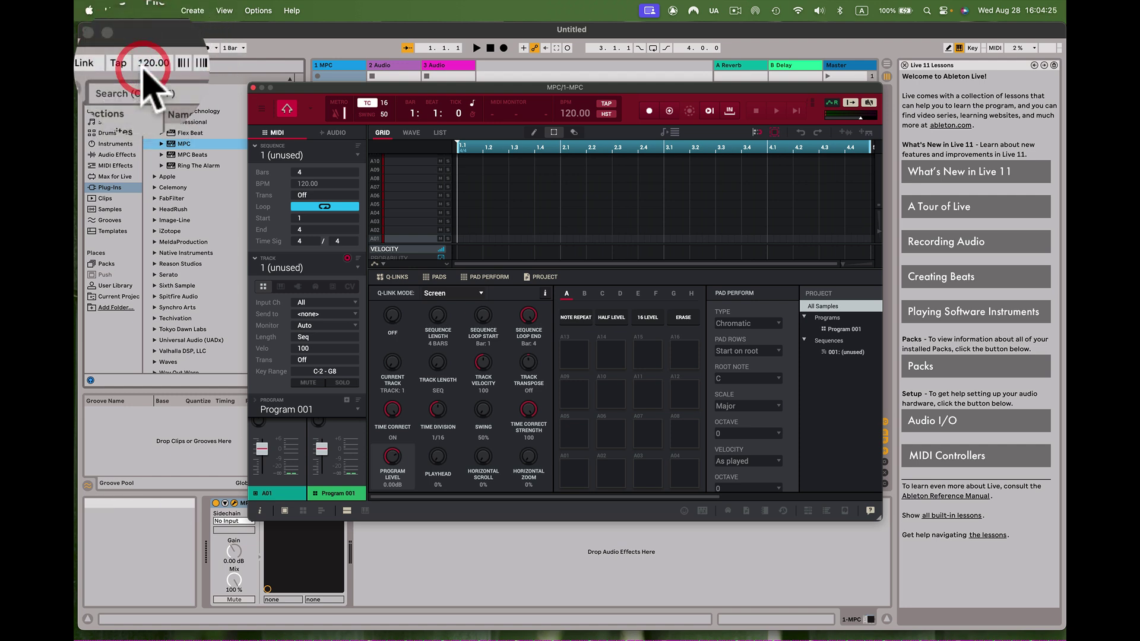
left_click(253, 87)
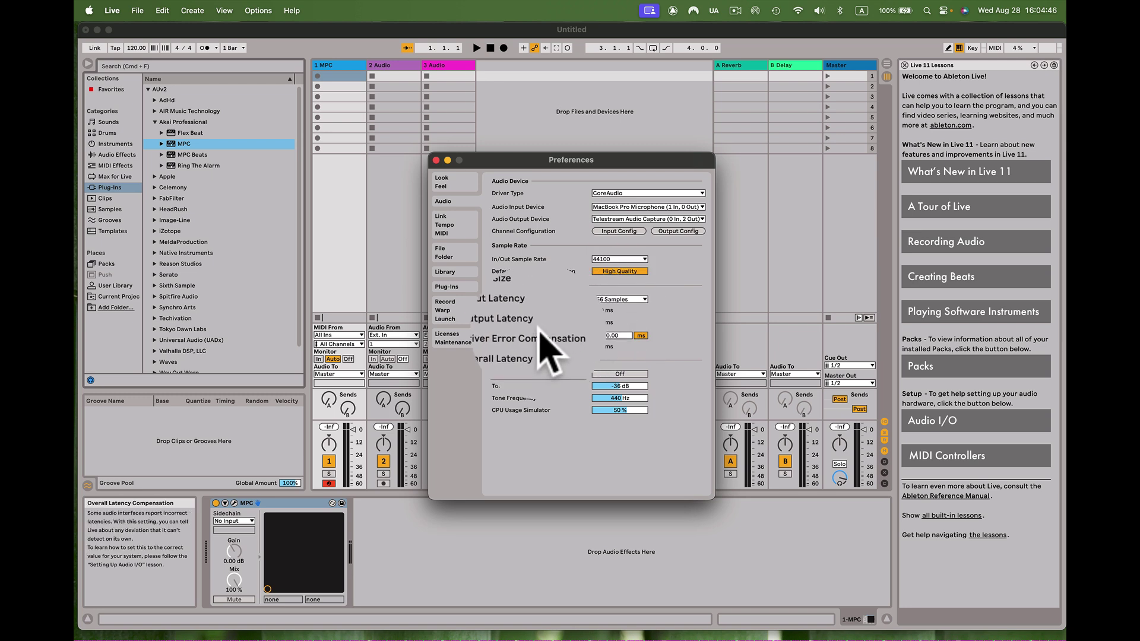
left_click(644, 260)
left_click(633, 275)
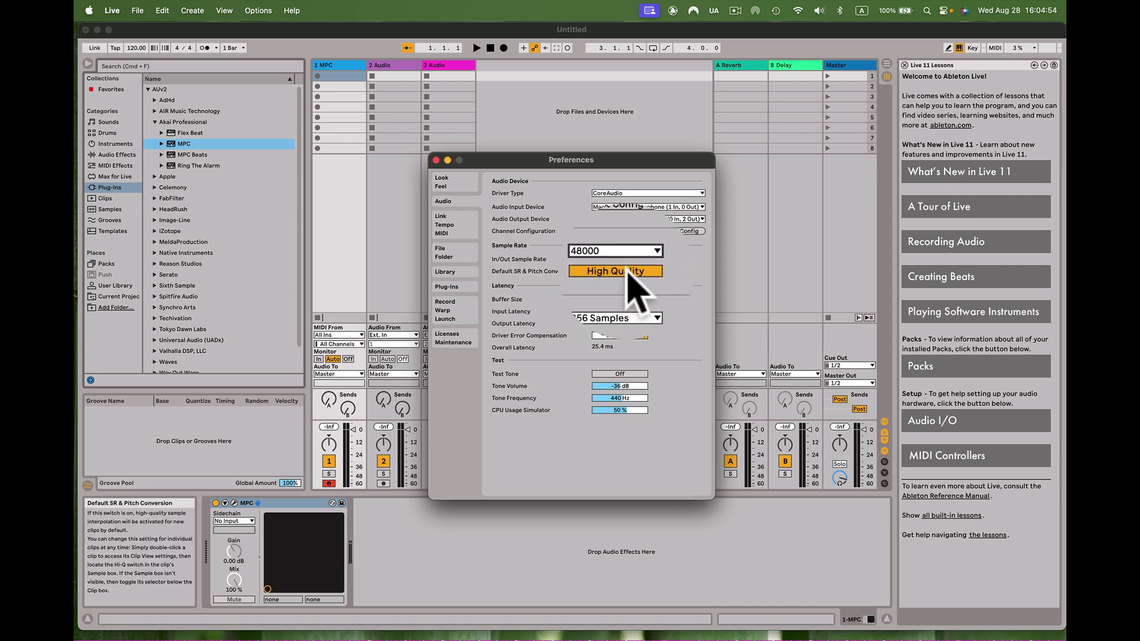
left_click(626, 272)
left_click(632, 270)
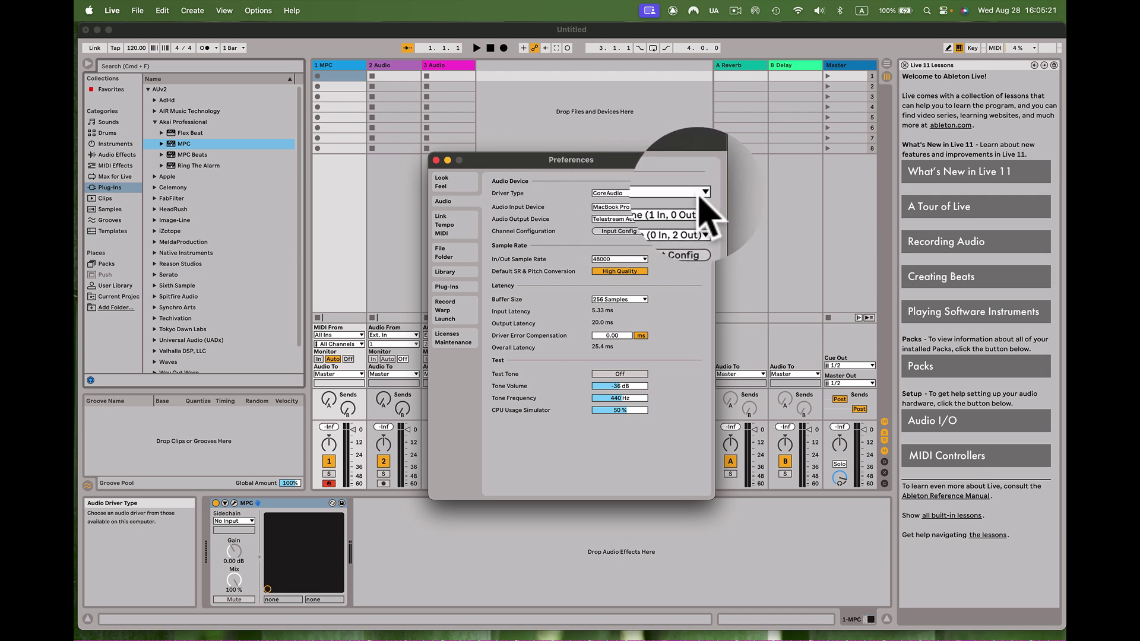
left_click(434, 159)
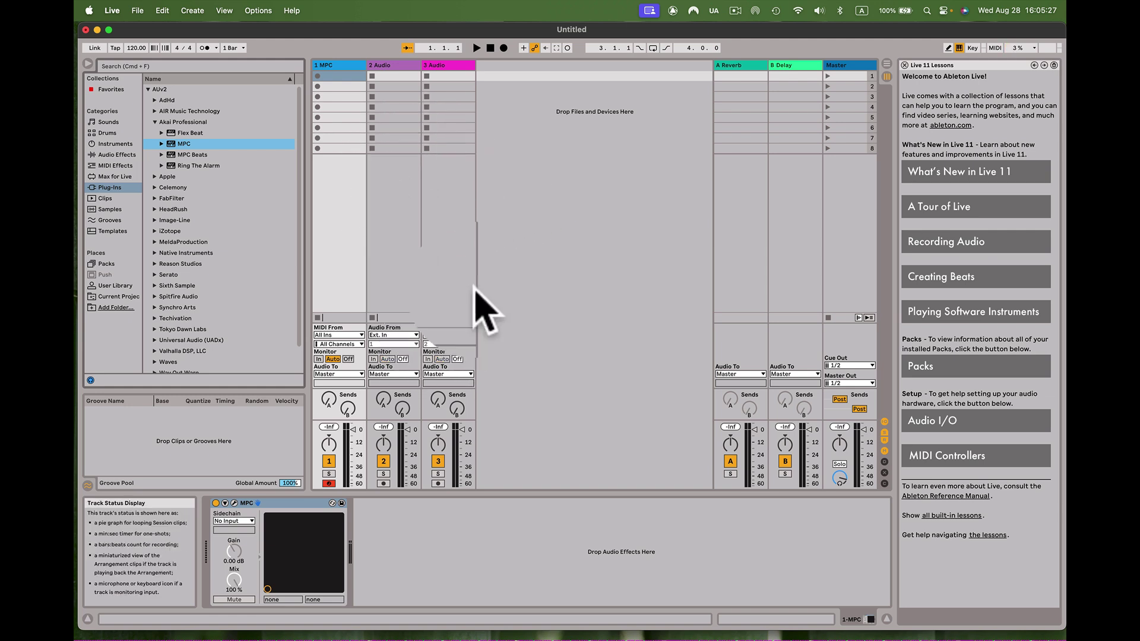
Open the MPC plug-in window on the 1 MPC track and load the recent Hazey.xpj project from Desktop/Hazey
left_click(235, 503)
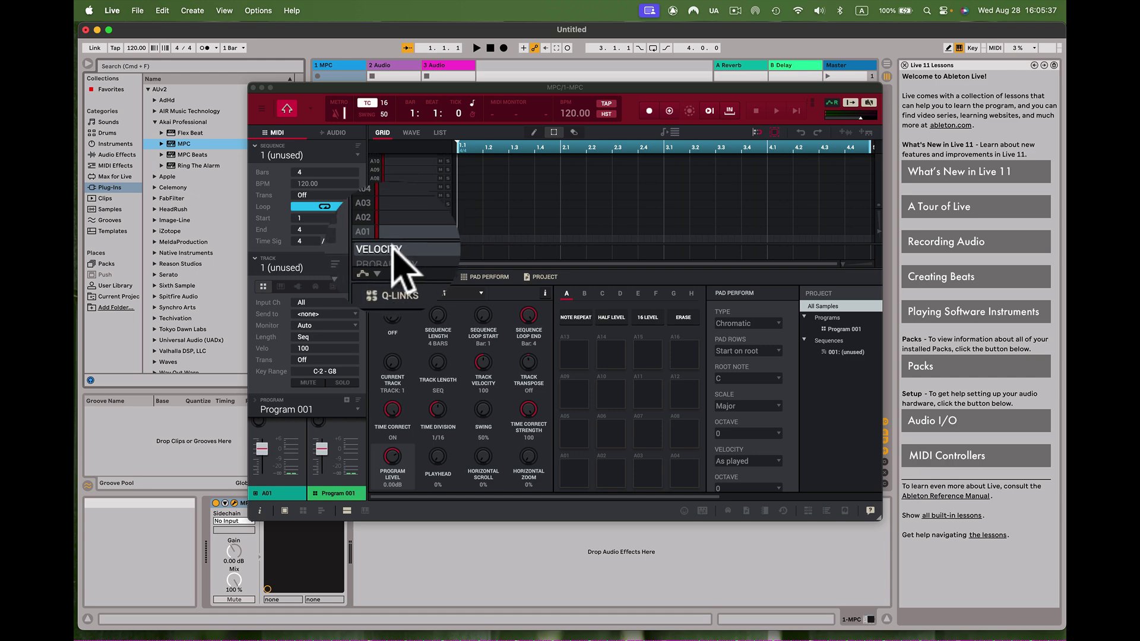
left_click(261, 108)
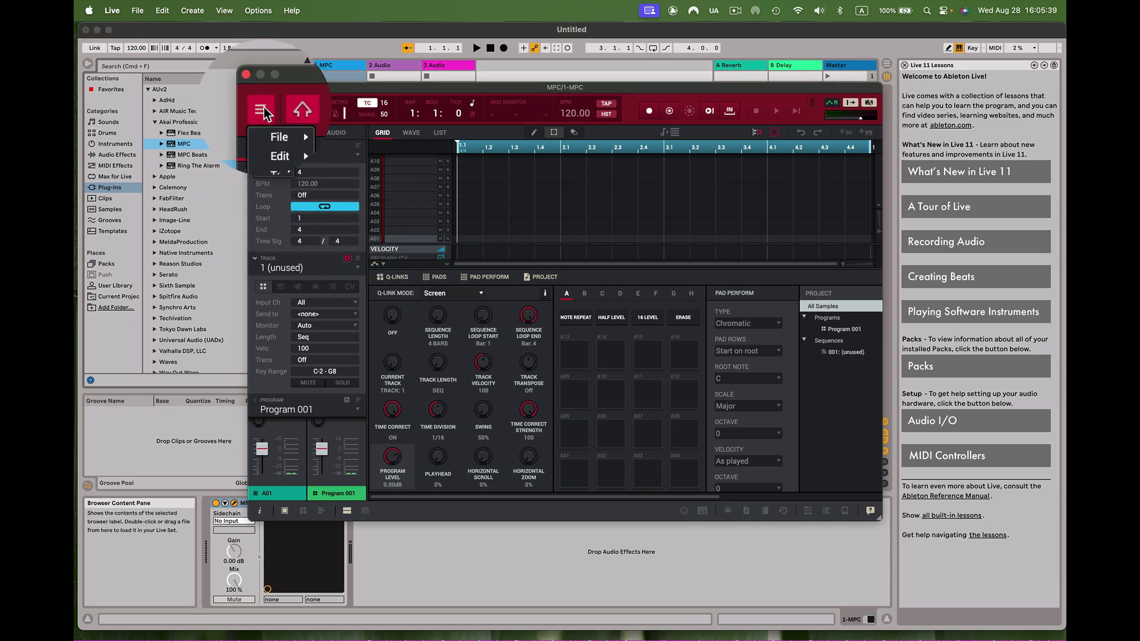
mouse_move(270, 126)
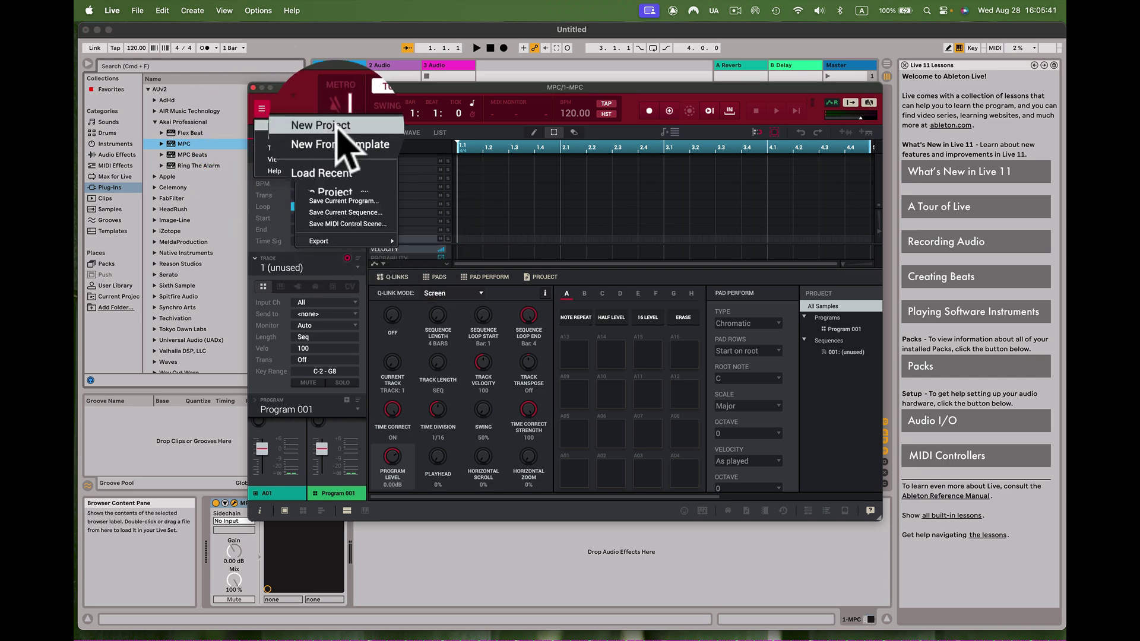
mouse_move(349, 155)
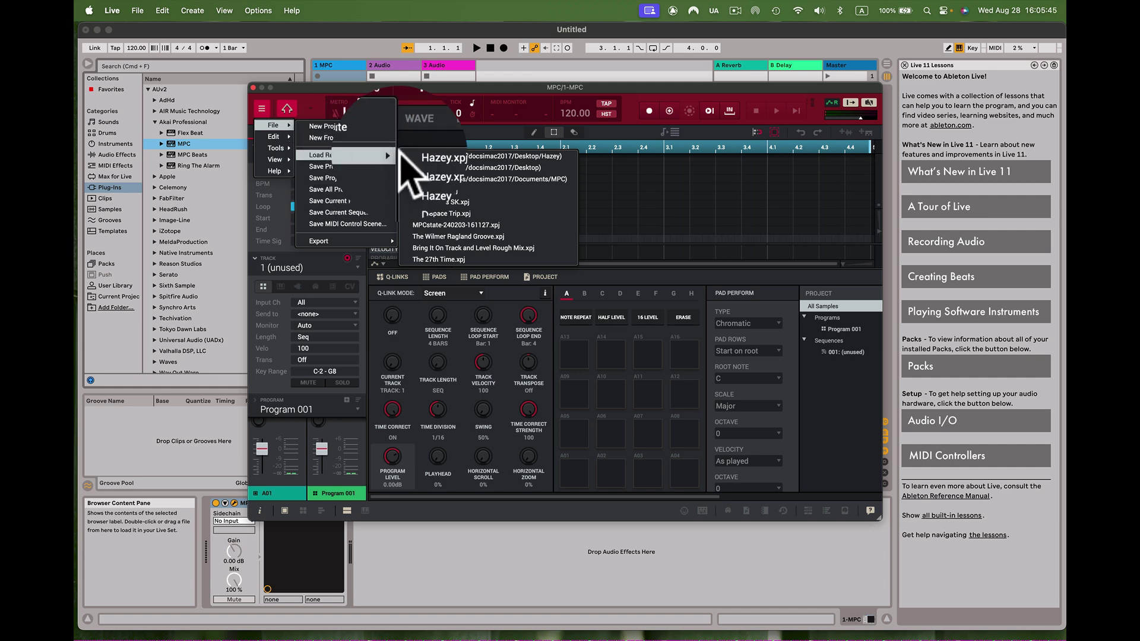
left_click(428, 156)
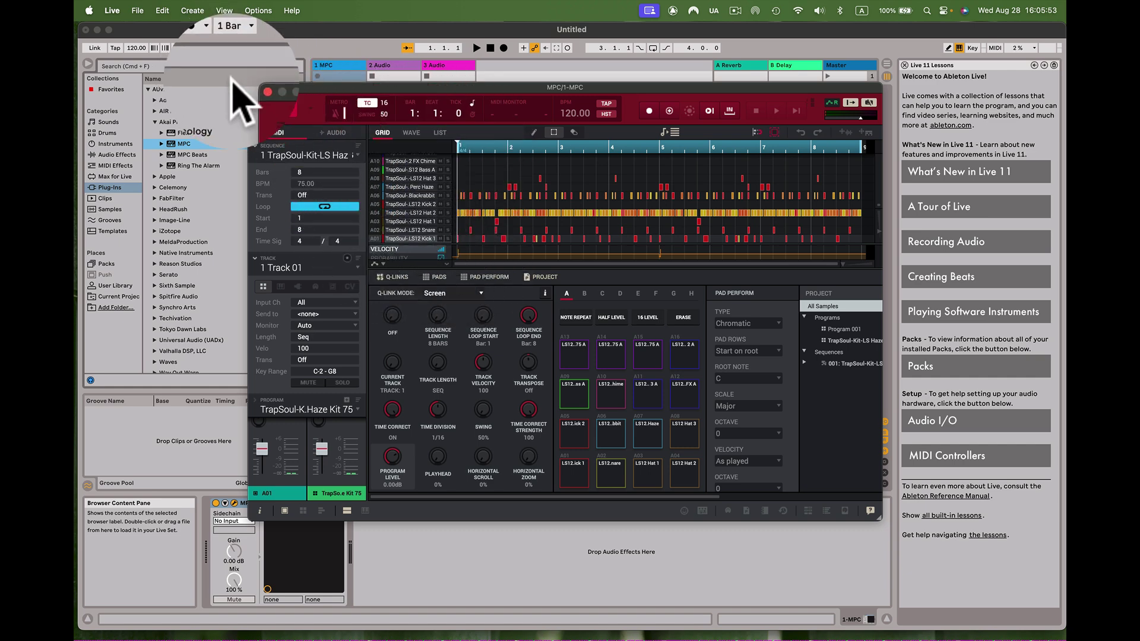
Start a new project in the MPC plug-in and try to load the recent Hazey.xpj from Documents/MPC
left_click(260, 104)
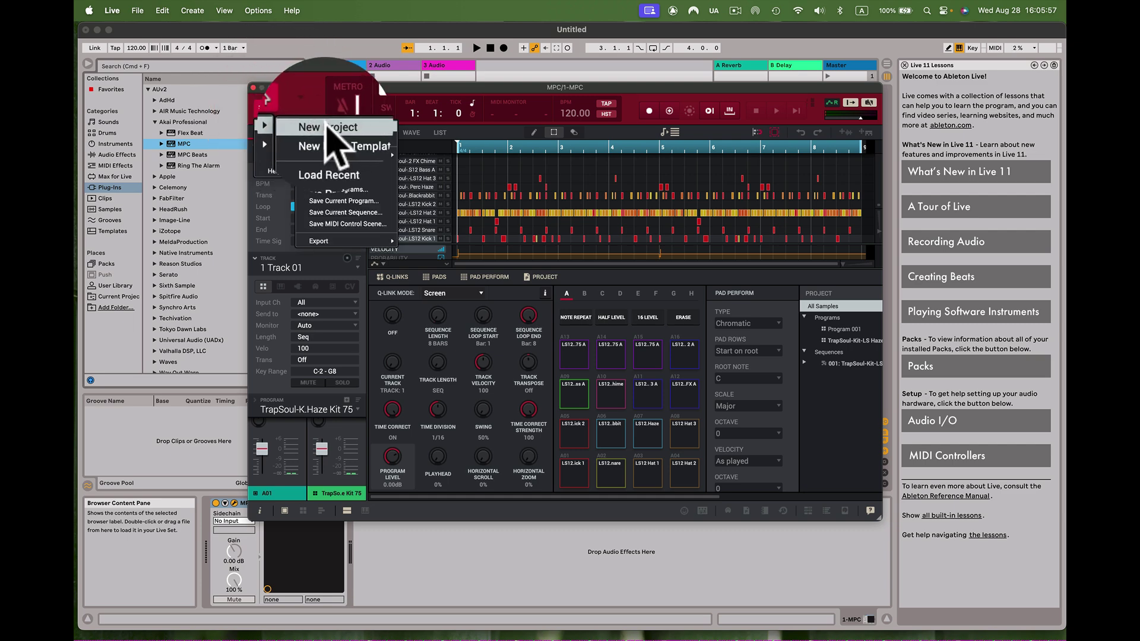
left_click(326, 127)
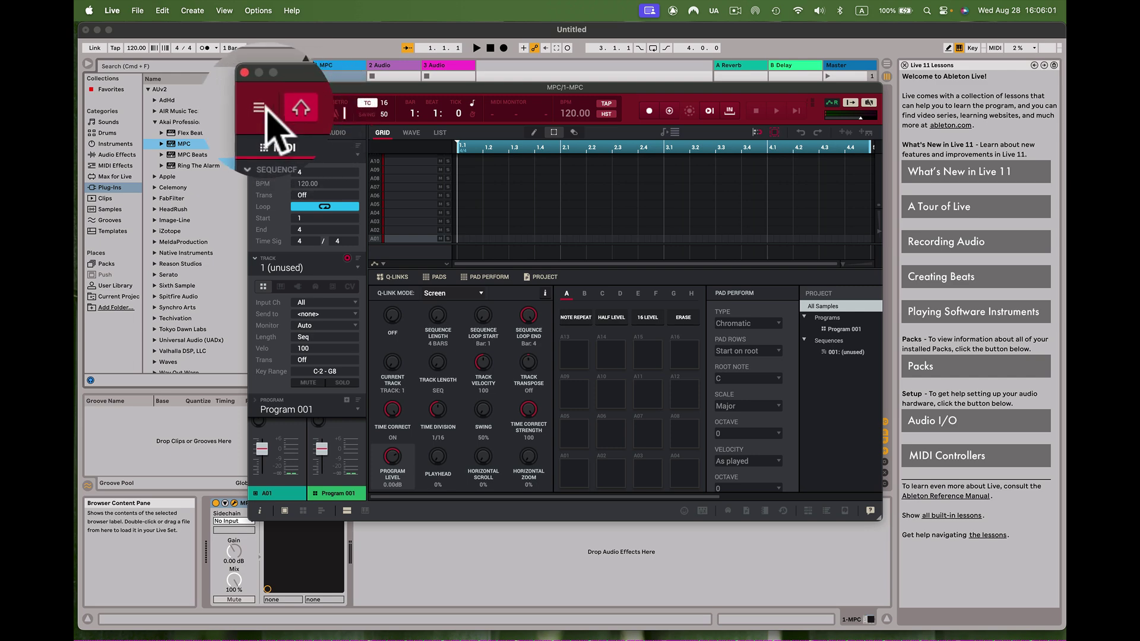
mouse_move(276, 128)
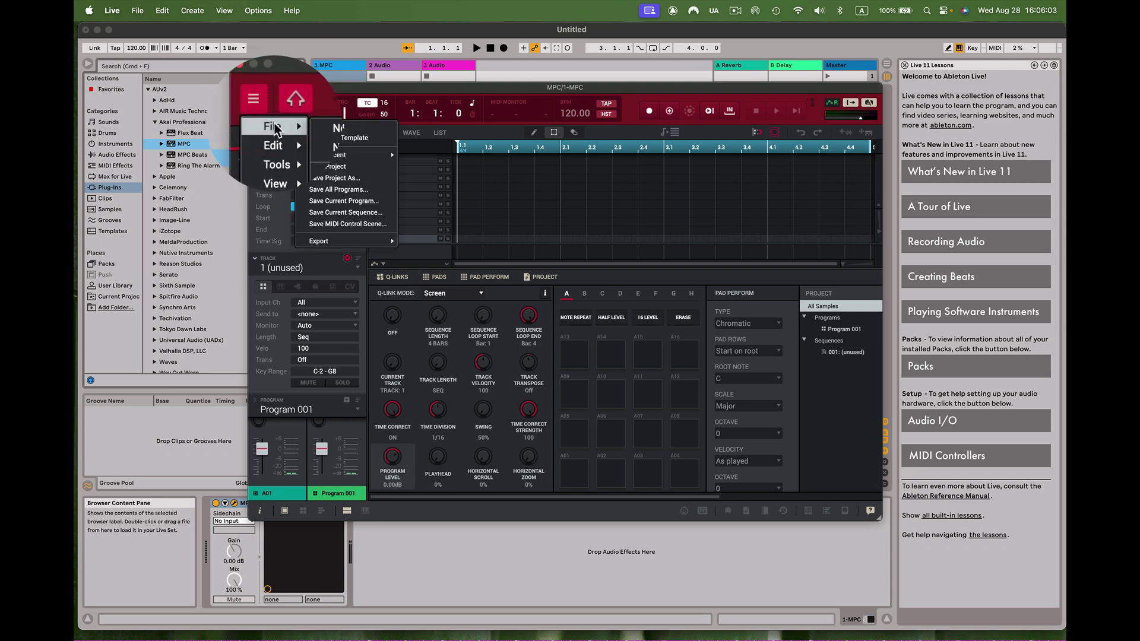
mouse_move(359, 157)
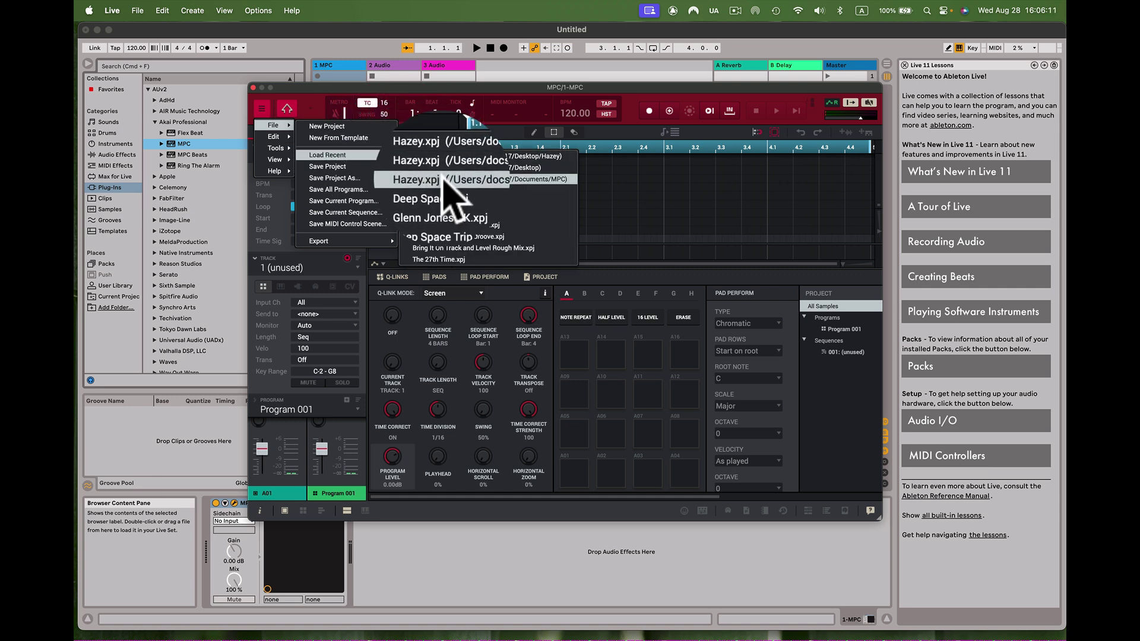
left_click(444, 180)
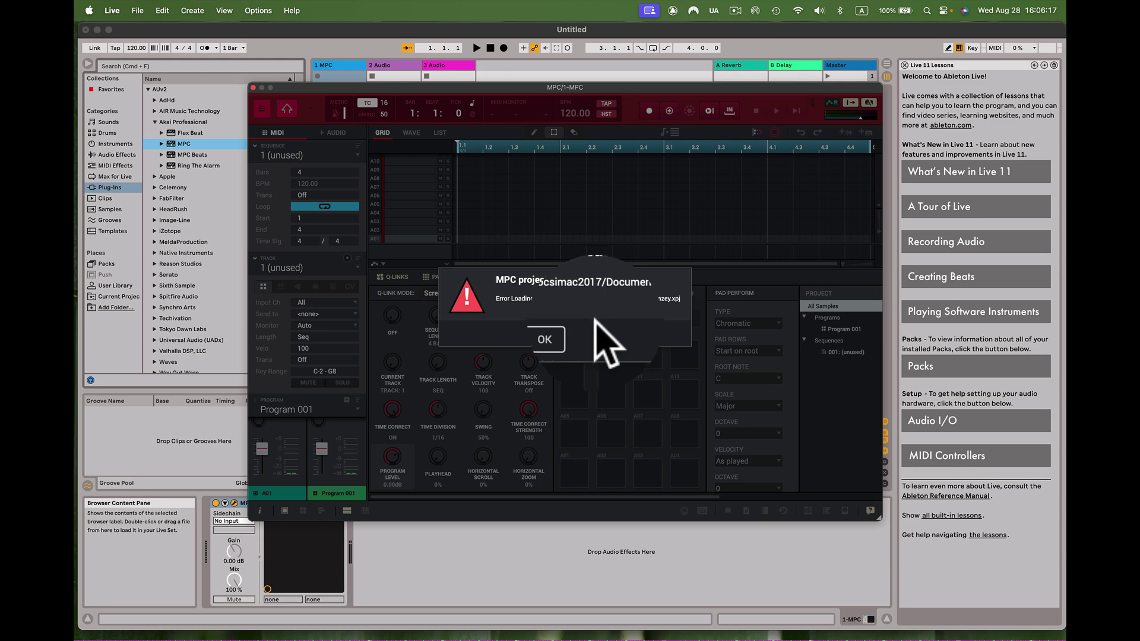
left_click(564, 336)
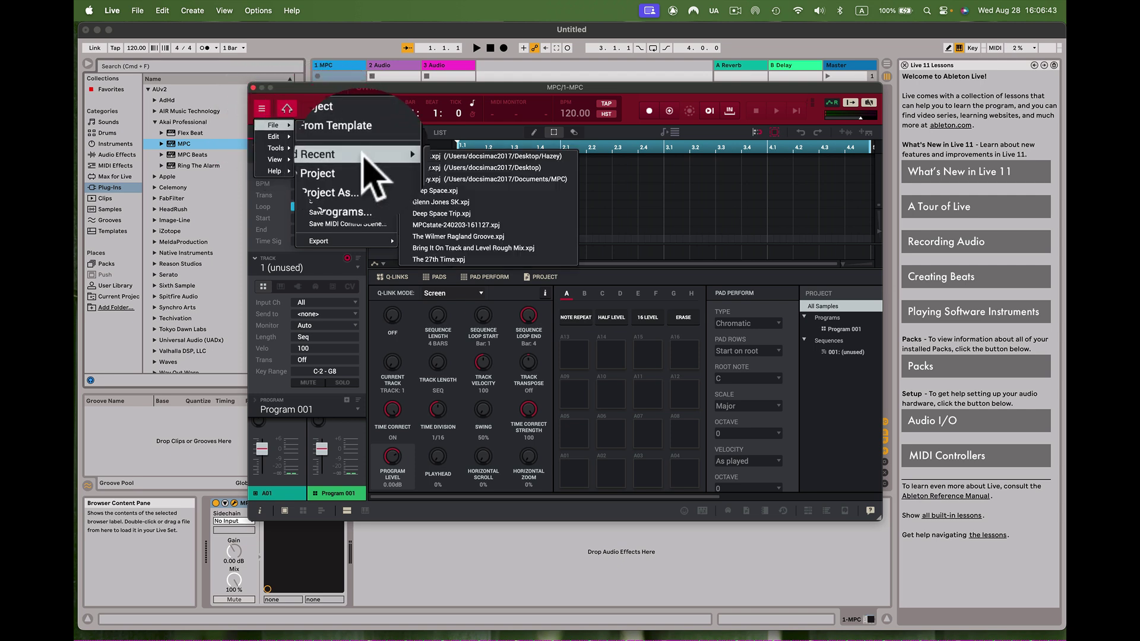
Load the recent Hazey.xpj project from the Desktop again and test it with the drum pads and Live's playback
left_click(454, 161)
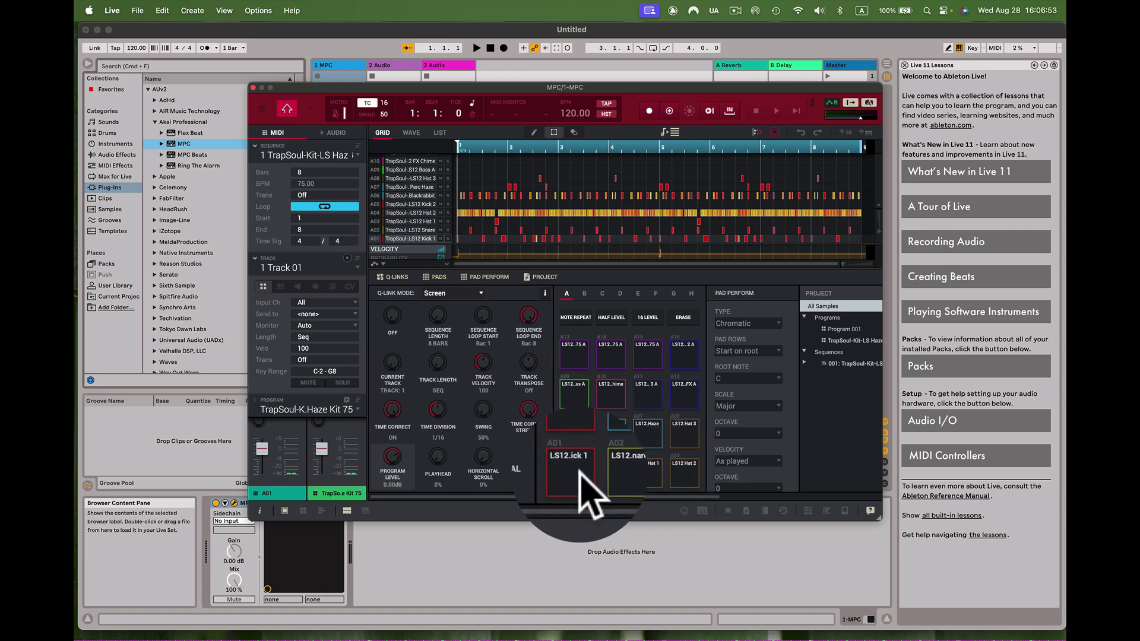
left_click(644, 474)
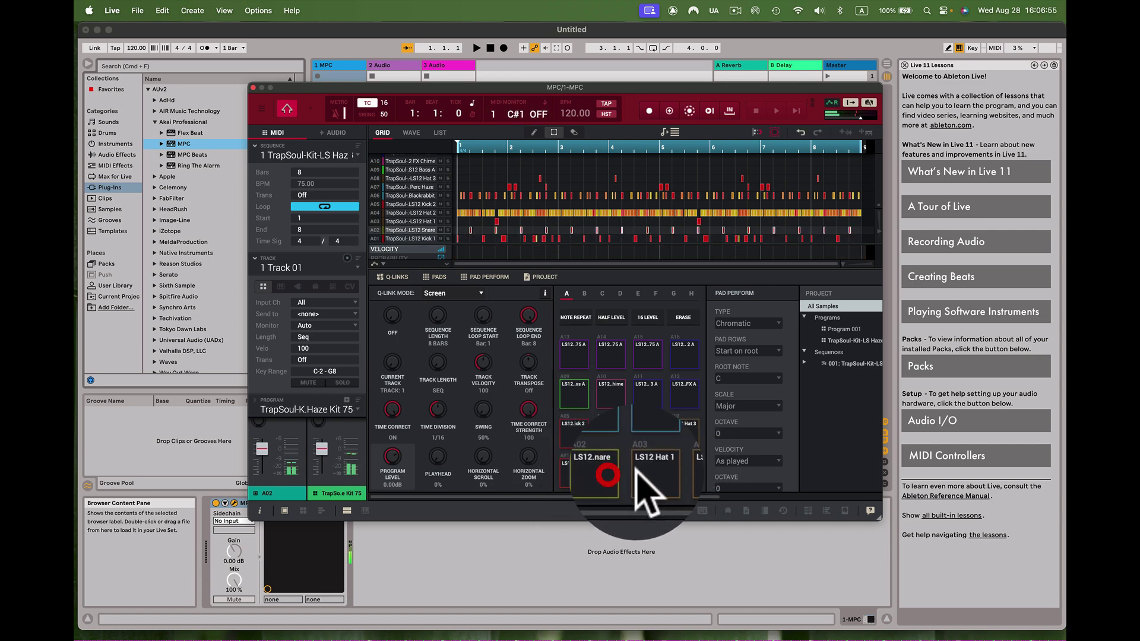
left_click(677, 472)
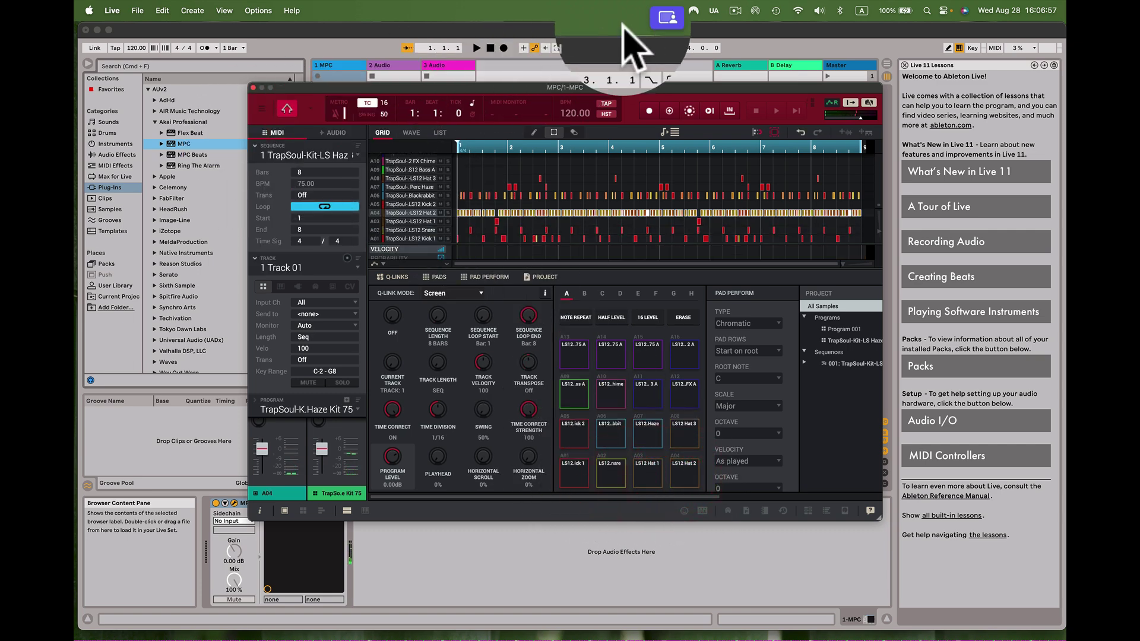
left_click(476, 64)
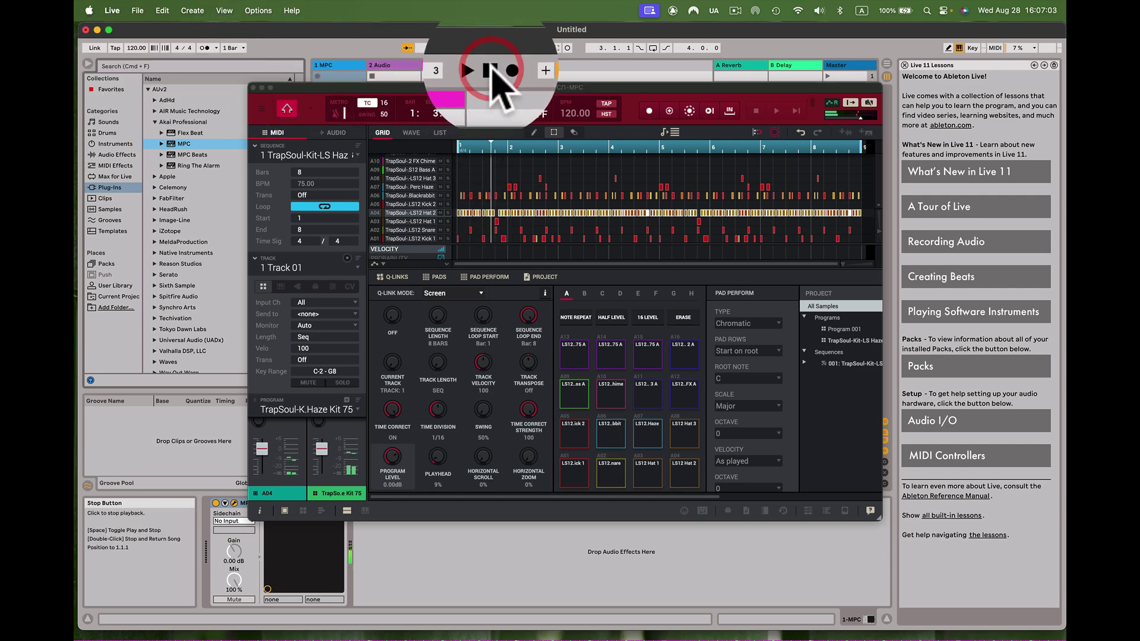
Set Live's tempo to 90 BPM and briefly play the MPC sequence at that speed
left_click(570, 112)
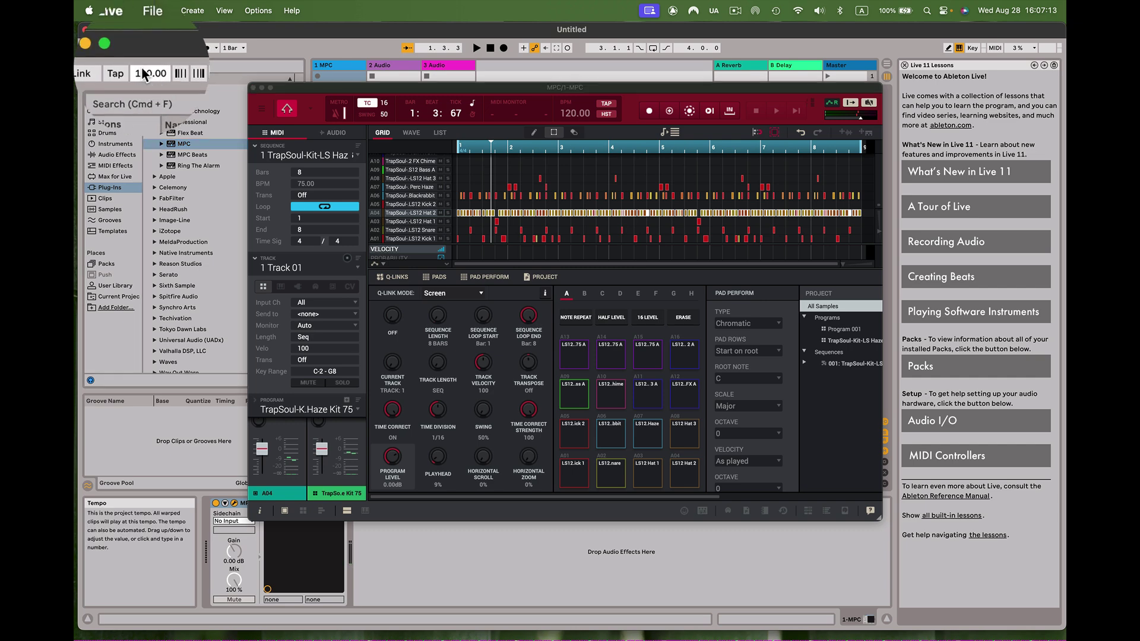
type("9")
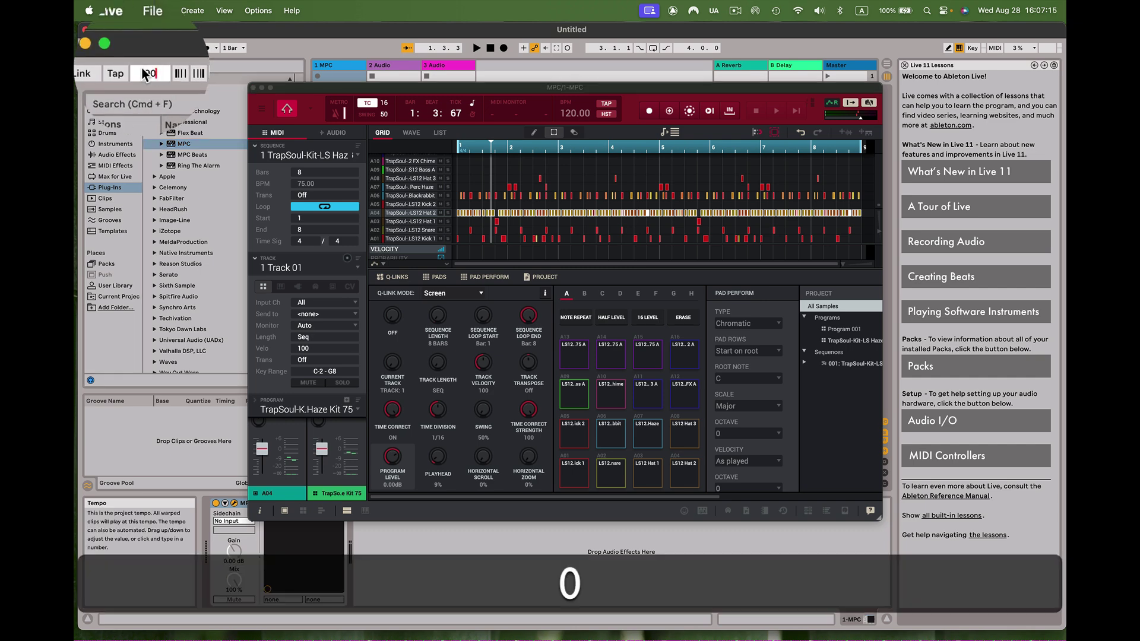
type("0")
key("Return")
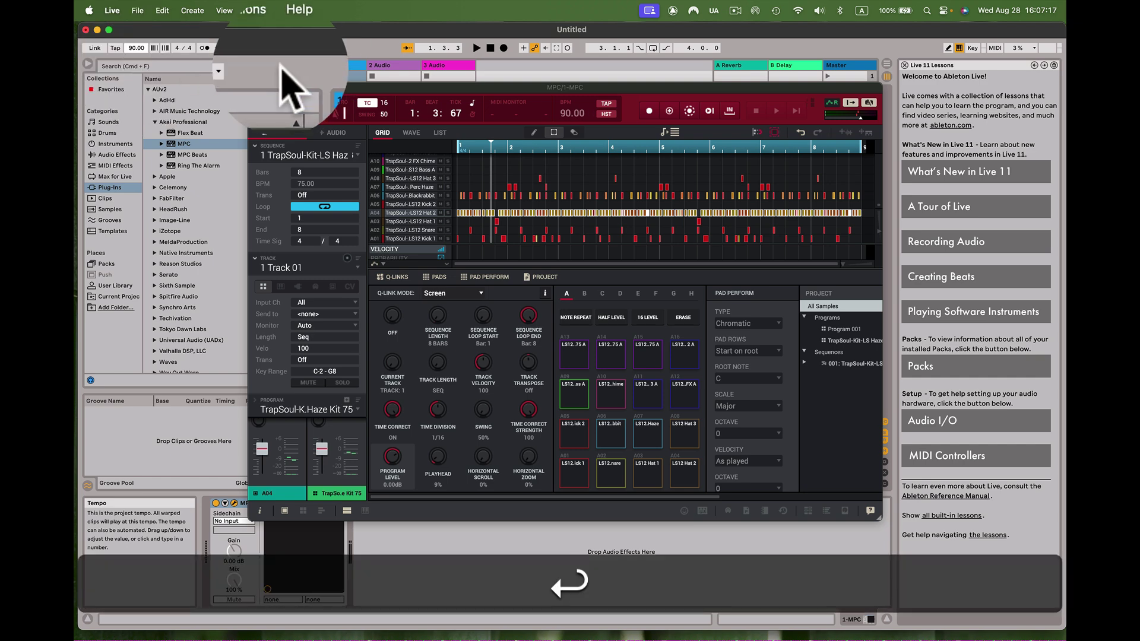
key("space")
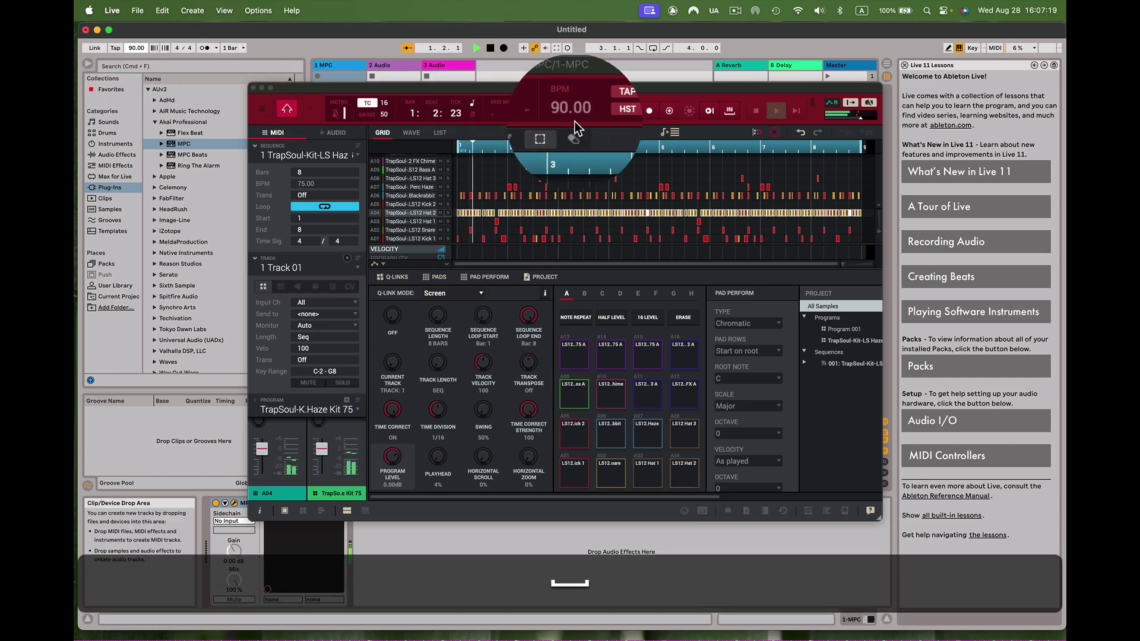
key("space")
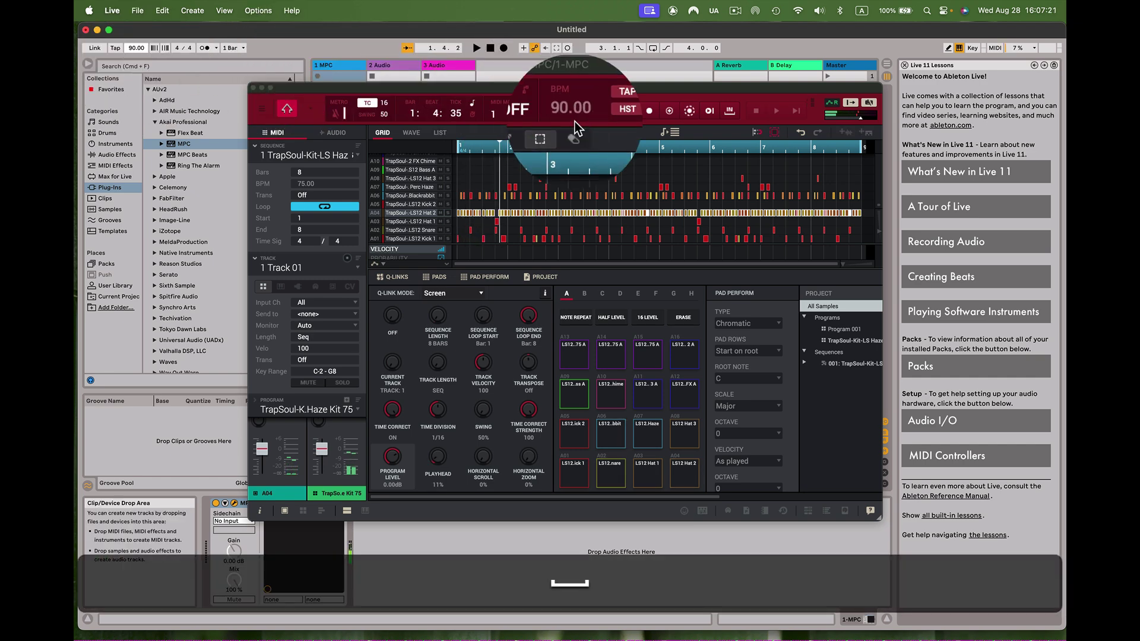
Set Live's tempo to 84 BPM, play the sequence and return playback to the start of the set
left_click_drag(136, 47, 146, 77)
key("space")
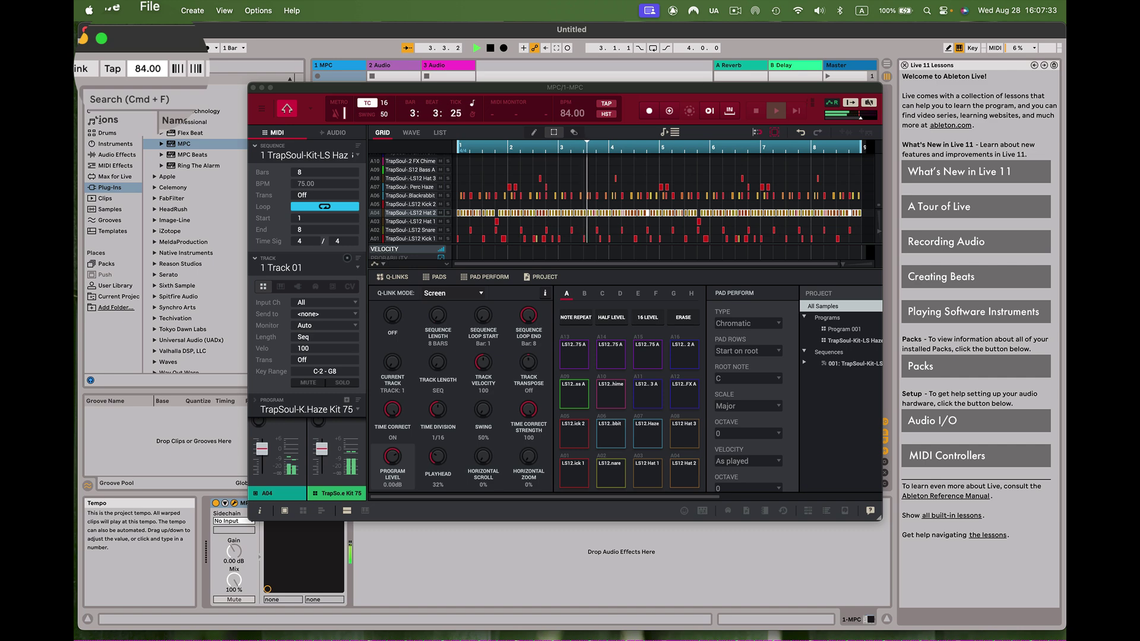
left_click_drag(146, 76, 147, 76)
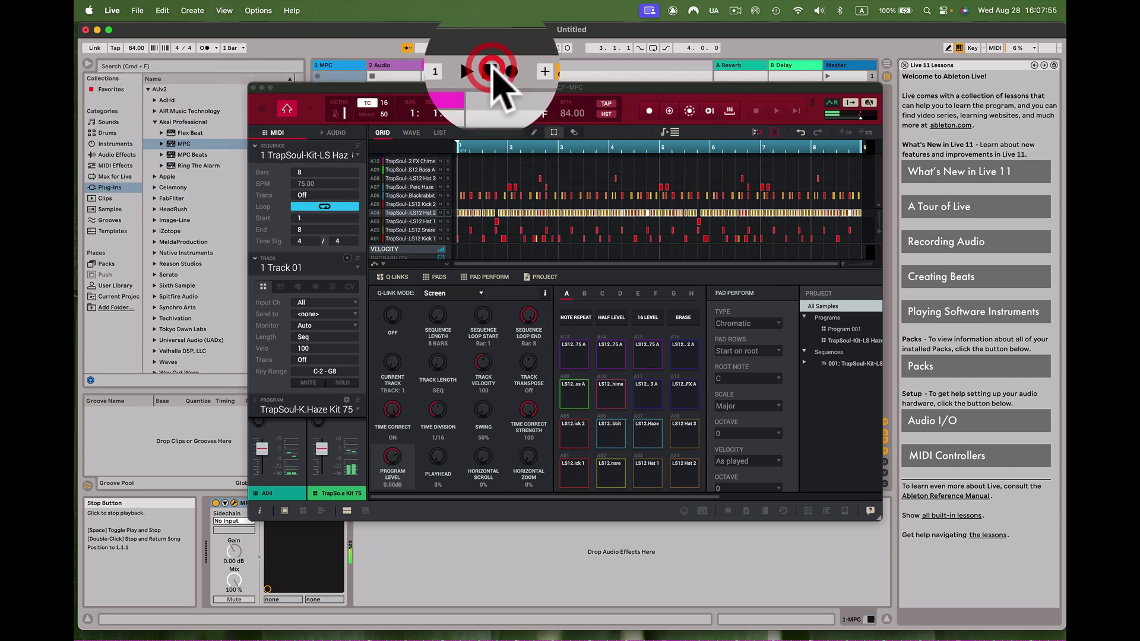
left_click(490, 69)
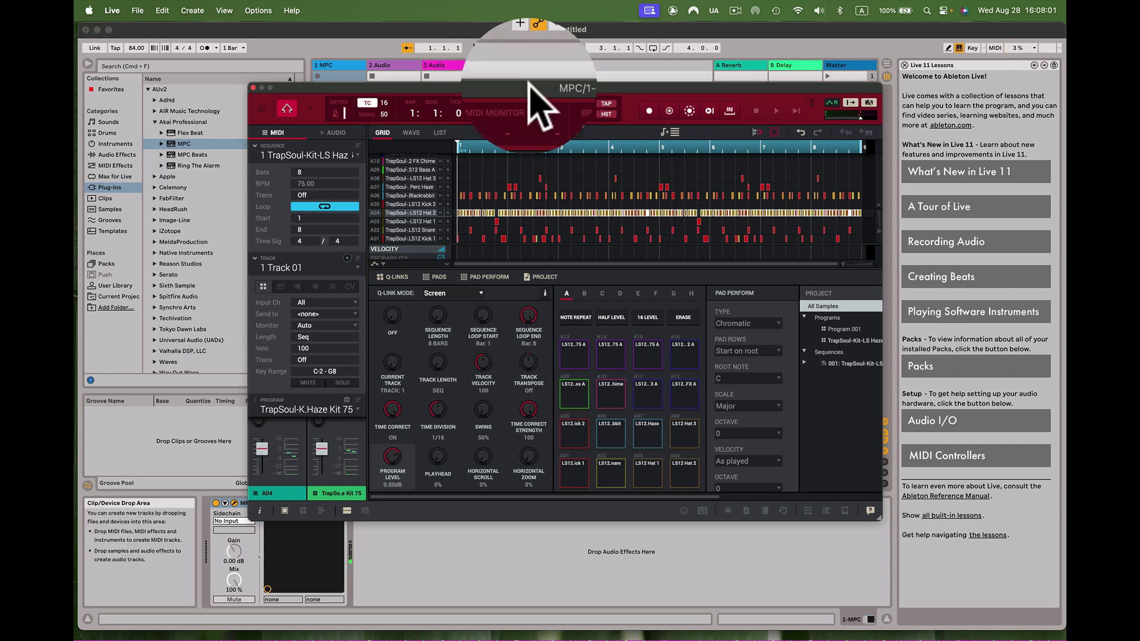
Move the MPC plug-in window aside to uncover the 1 MPC track's meter and audition pads A01 to A09
left_click_drag(528, 84, 692, 71)
left_click(738, 459)
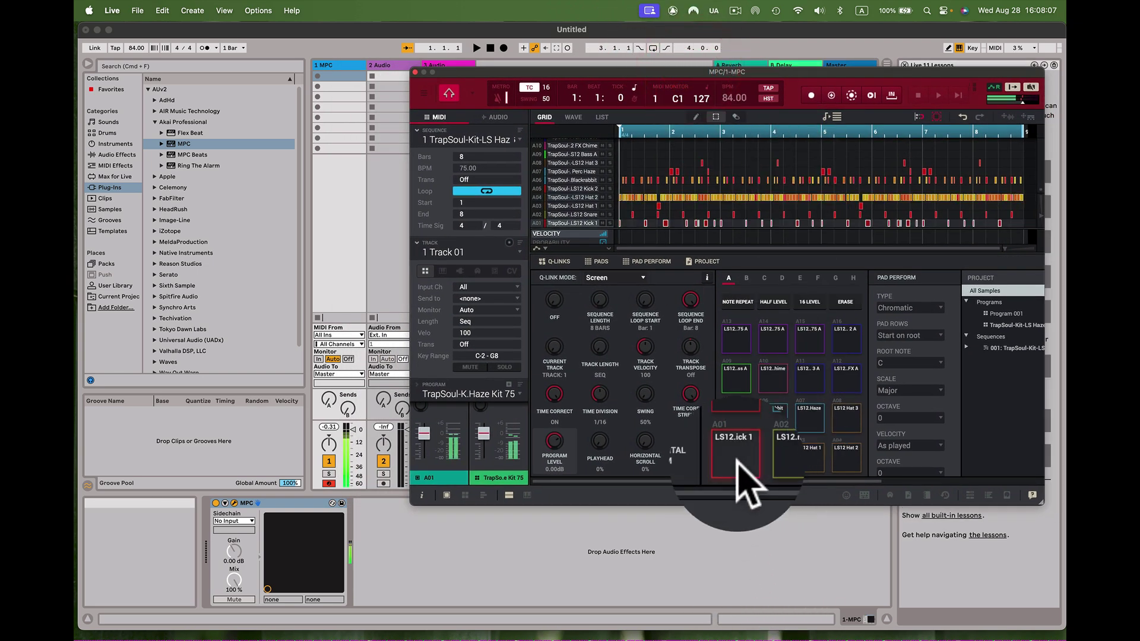
left_click(772, 459)
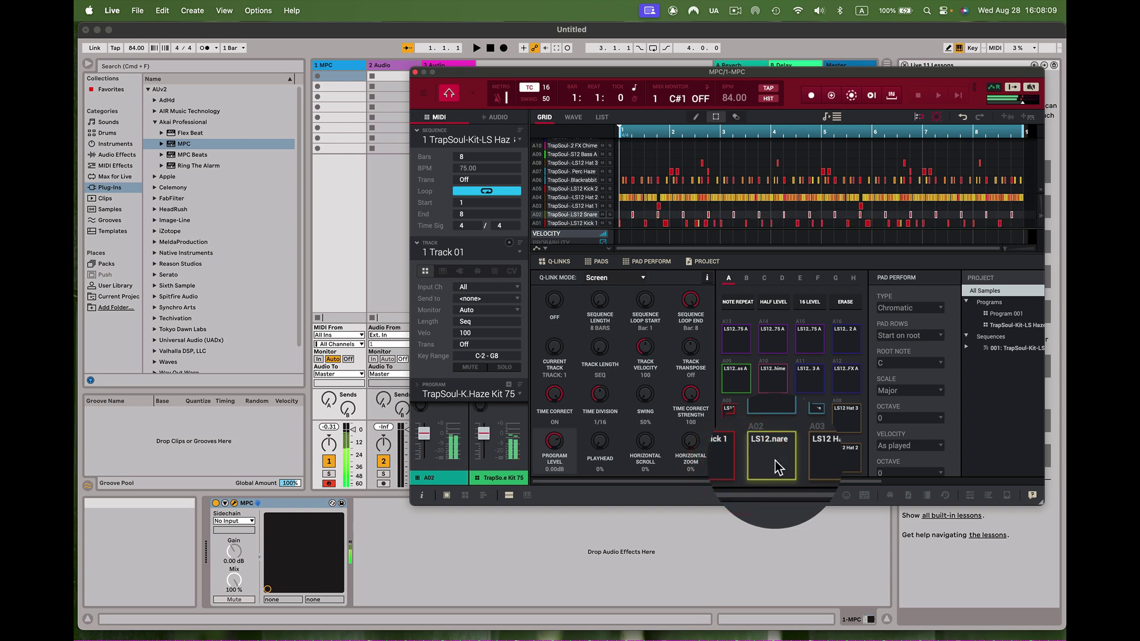
left_click(810, 458)
left_click(845, 459)
left_click(845, 416)
left_click(809, 415)
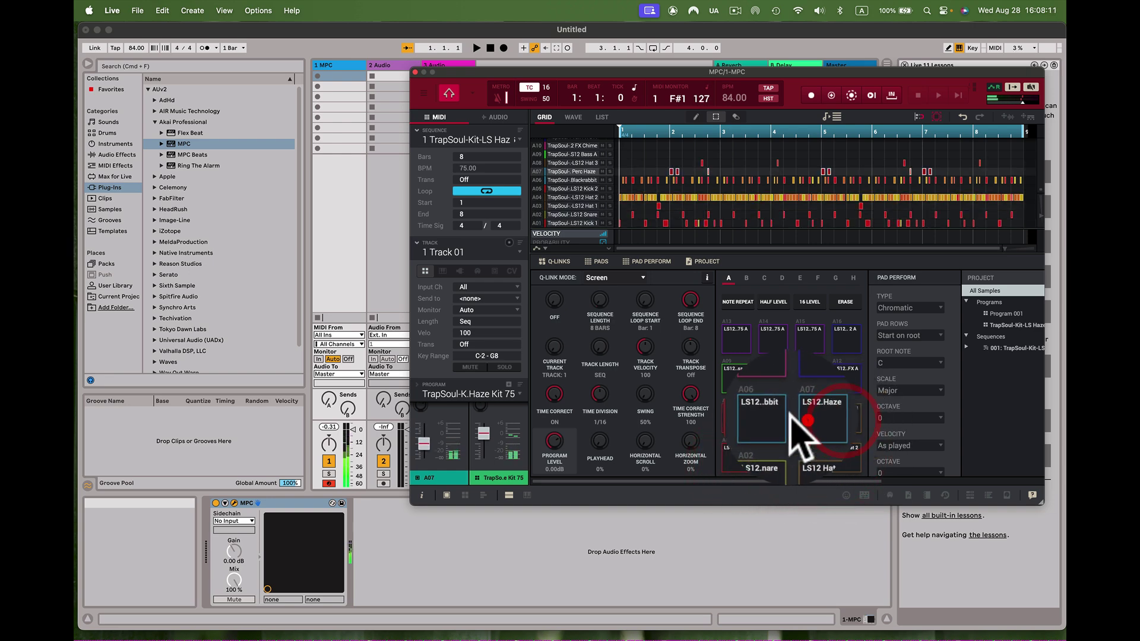
left_click(772, 415)
left_click(736, 416)
left_click(733, 383)
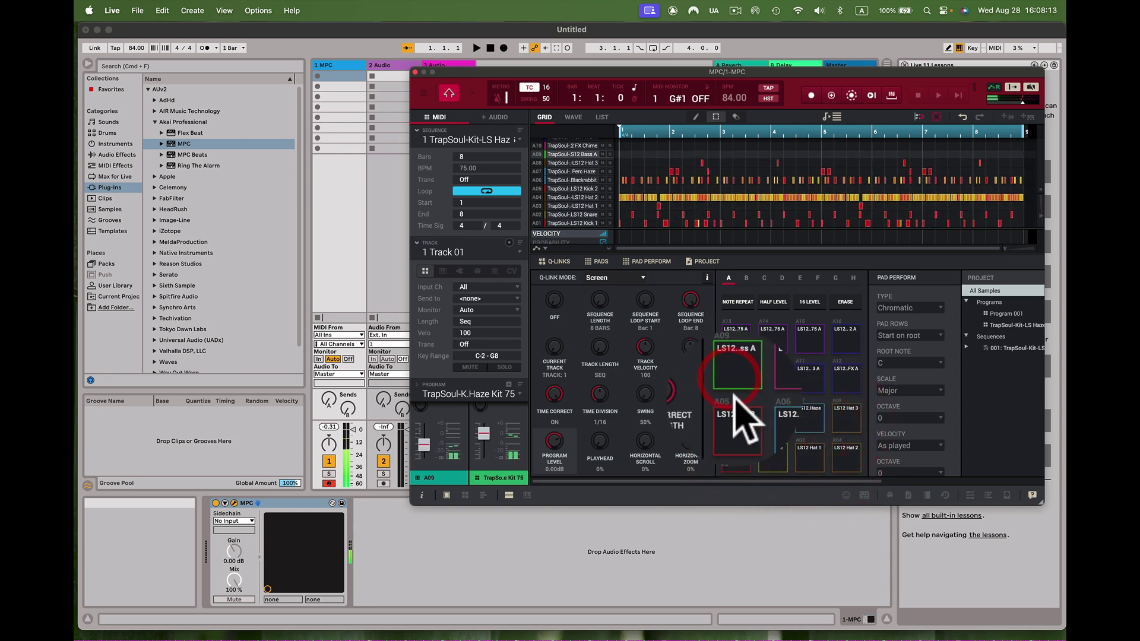
Close the MPC plug-in window, reopen it from the device on the 1 MPC track and close it again
left_click(415, 72)
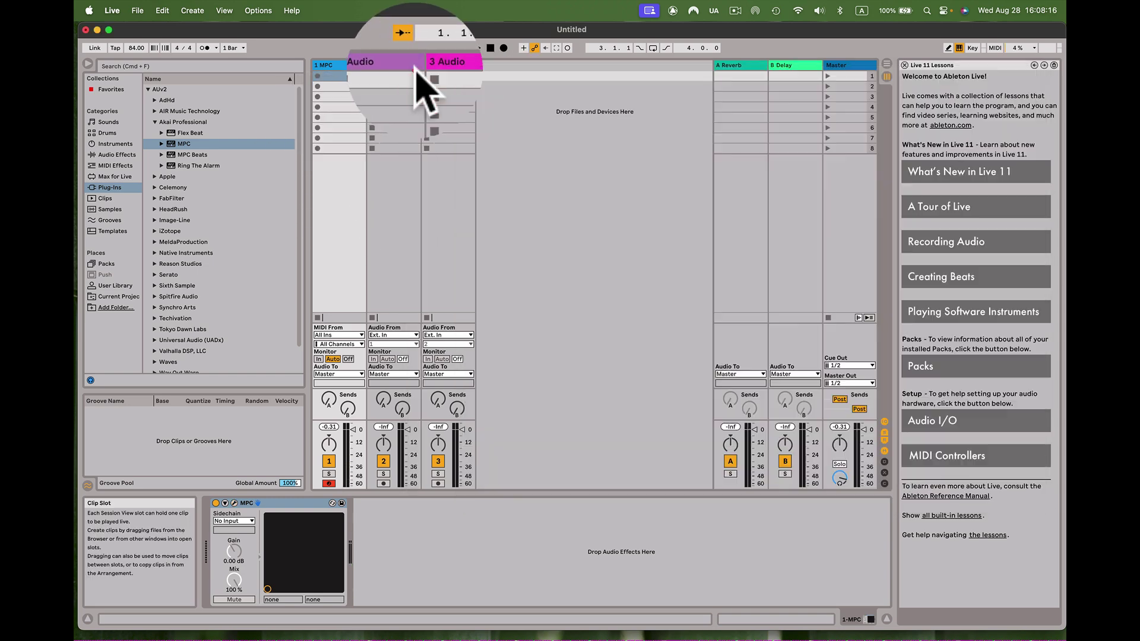
left_click(235, 503)
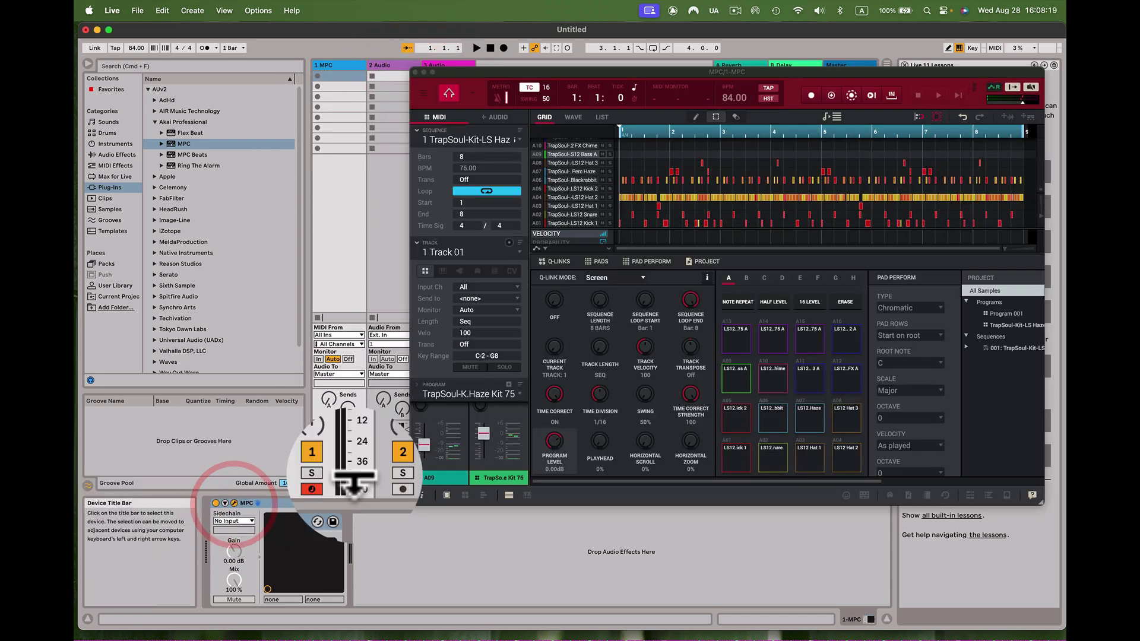
left_click(415, 72)
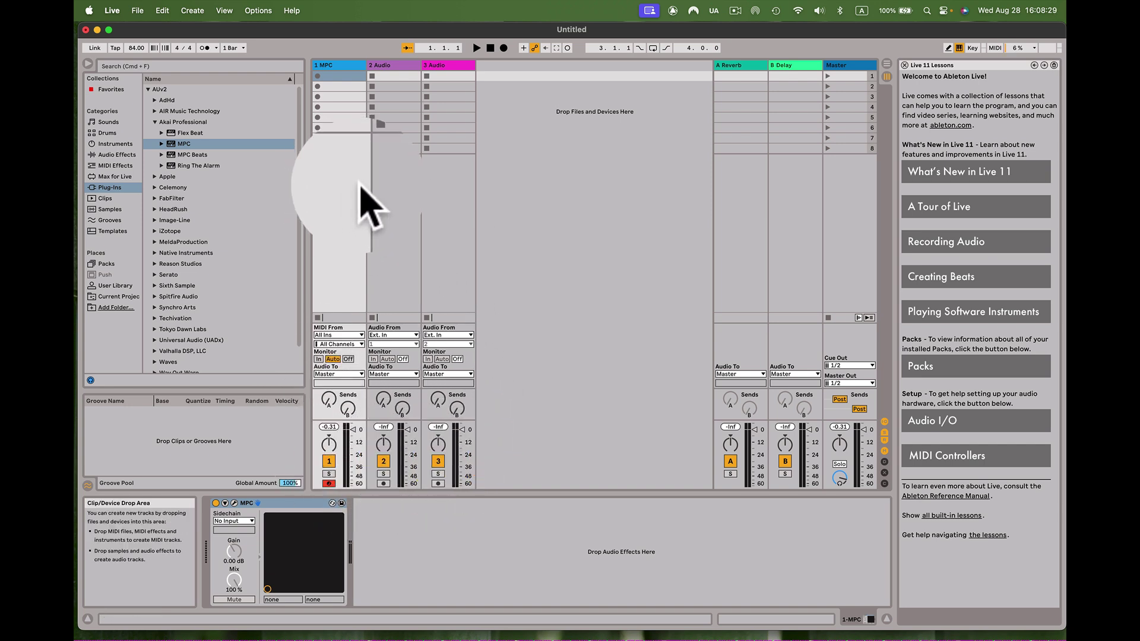
Set the Audio From source of both the 2 Audio and 3 Audio tracks to 1-MPC
left_click(413, 337)
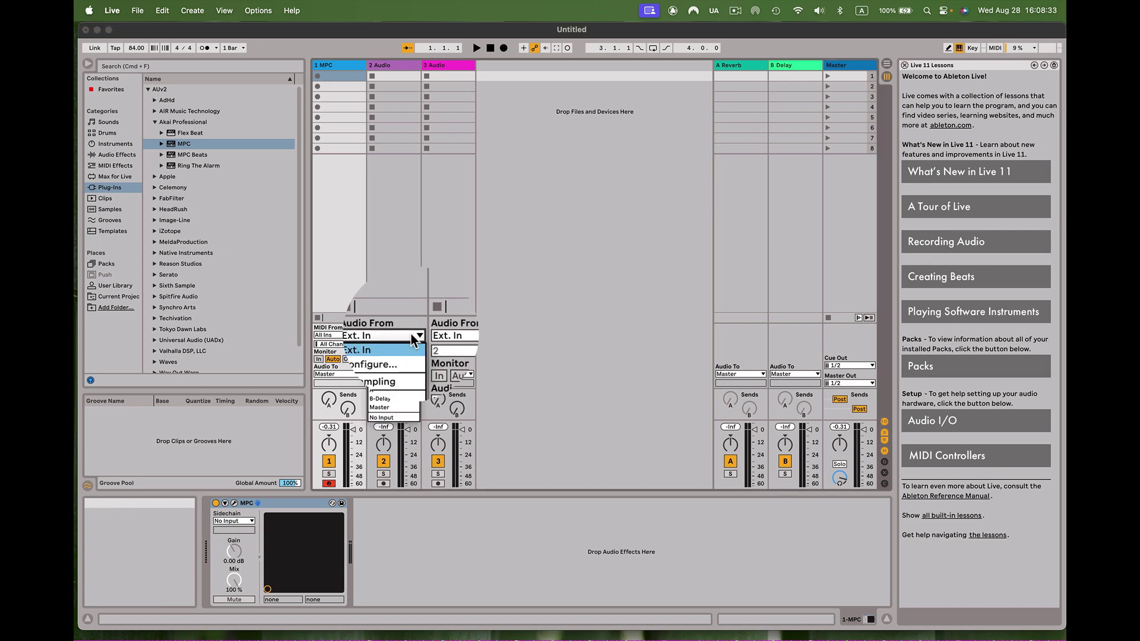
left_click(396, 373)
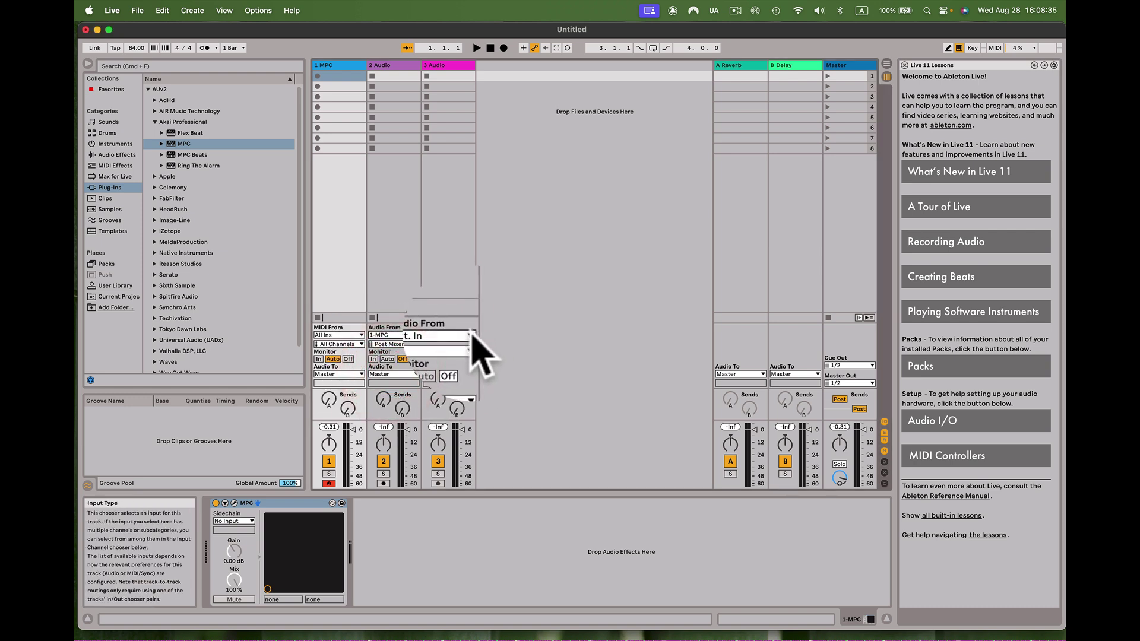
left_click(472, 336)
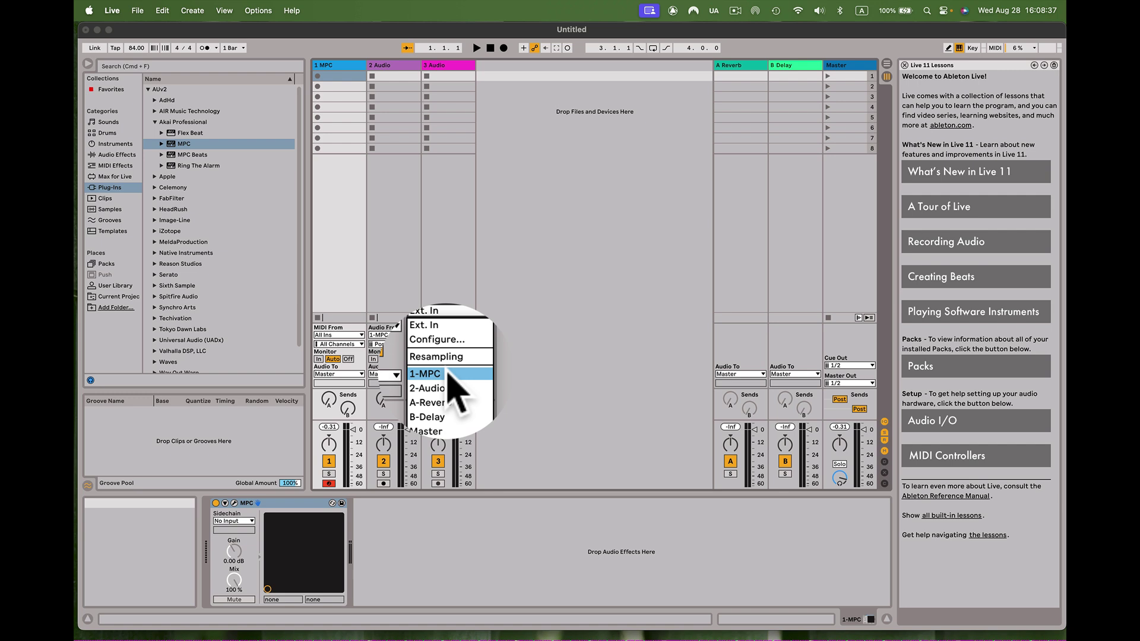
left_click(447, 371)
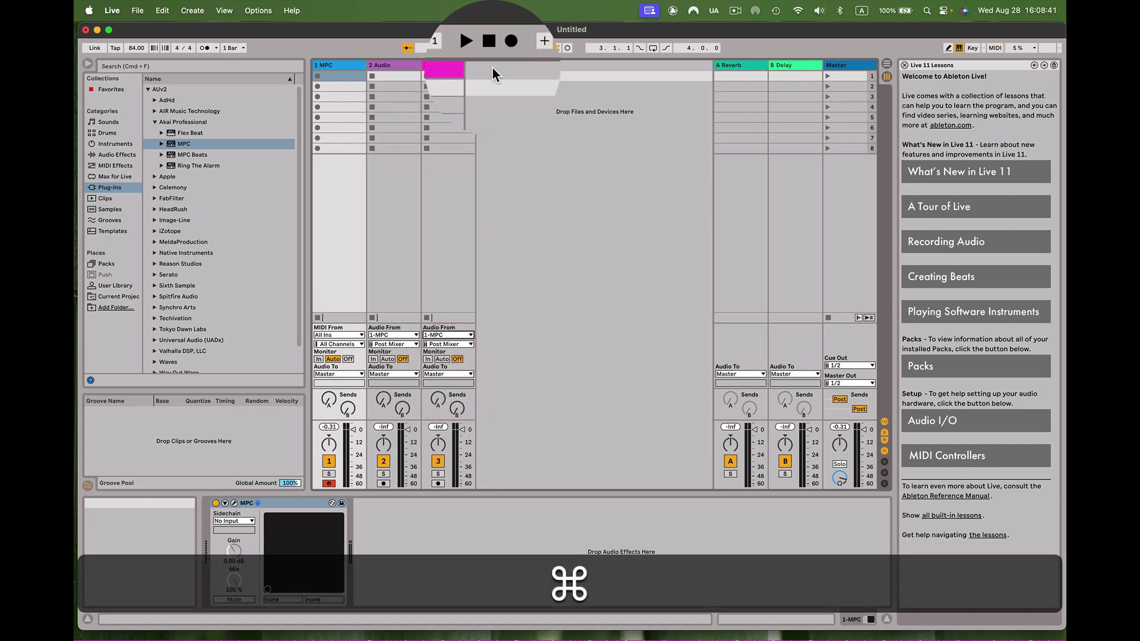
Insert five new audio tracks directly after the 1 MPC track
key("super+t")
key("super+t")
key("super+t")
key("super+t")
key("super+t")
key("super+t")
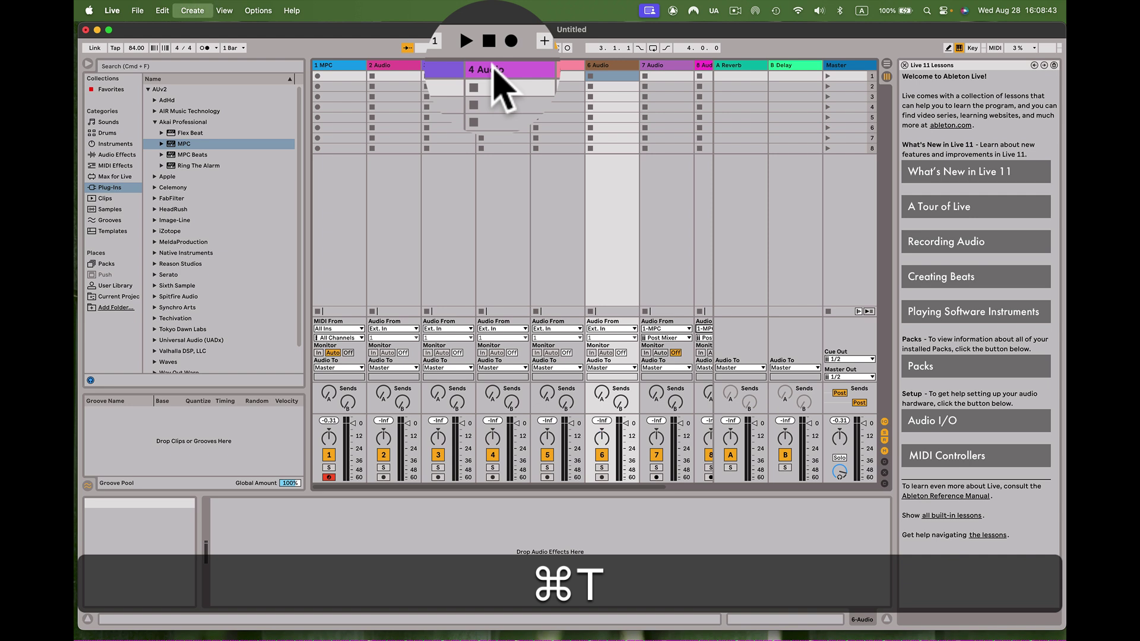
Insert ten more audio tracks directly after the 6 Audio track
key("super+t")
key("super+t")
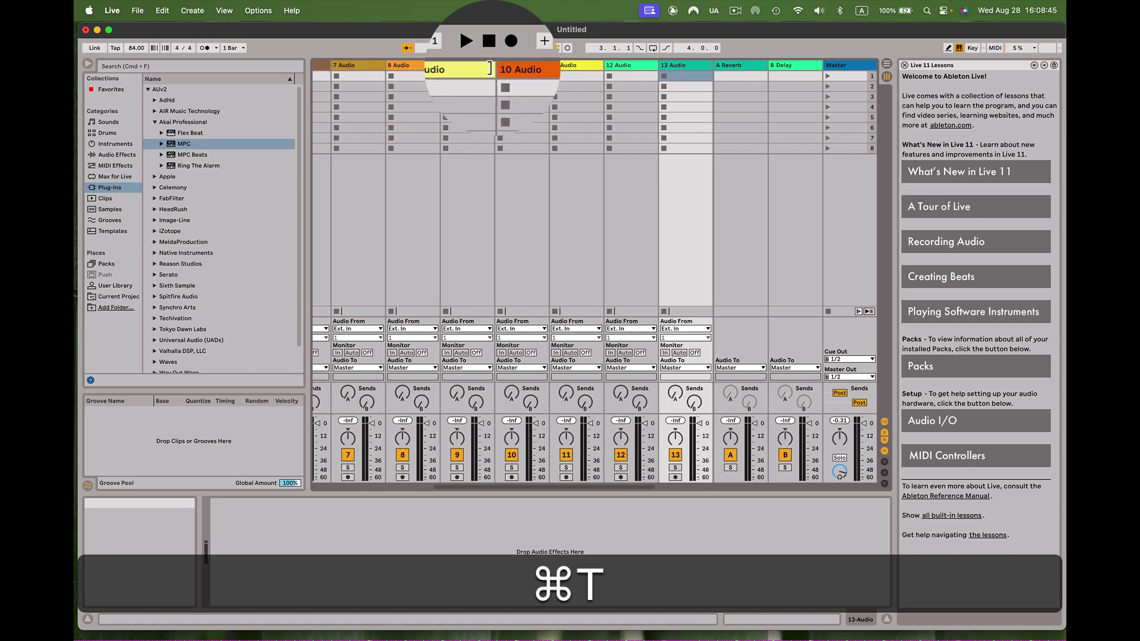
key("super+t")
key("super+t")
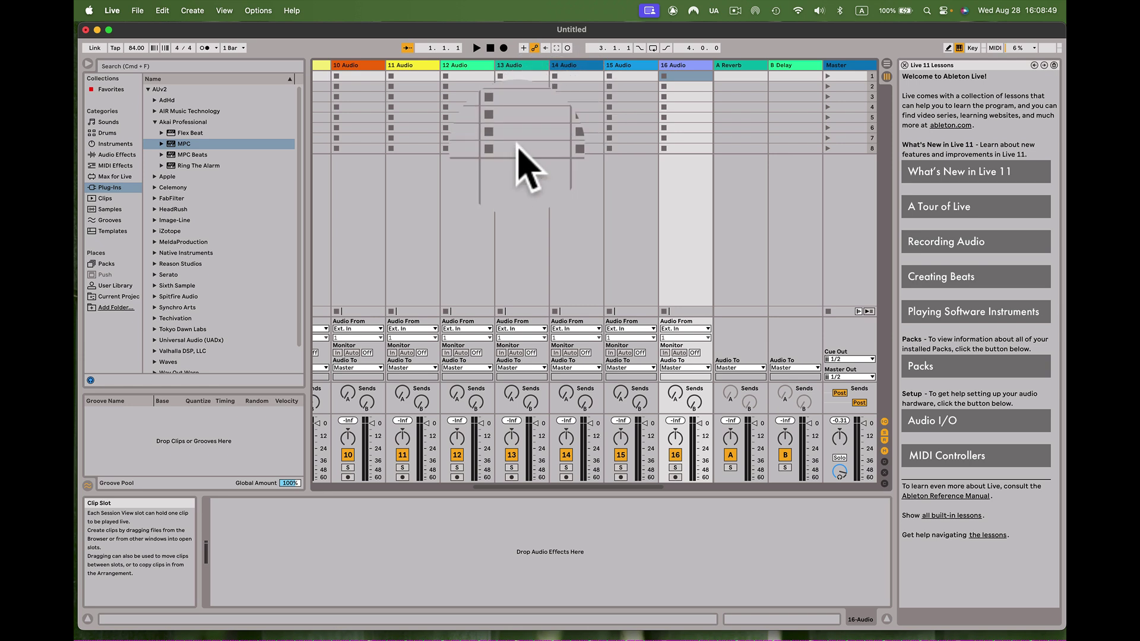
Set the Audio From source of each track from 2 Audio through 7 Audio to 1-MPC
scroll(519, 154, "left", 10)
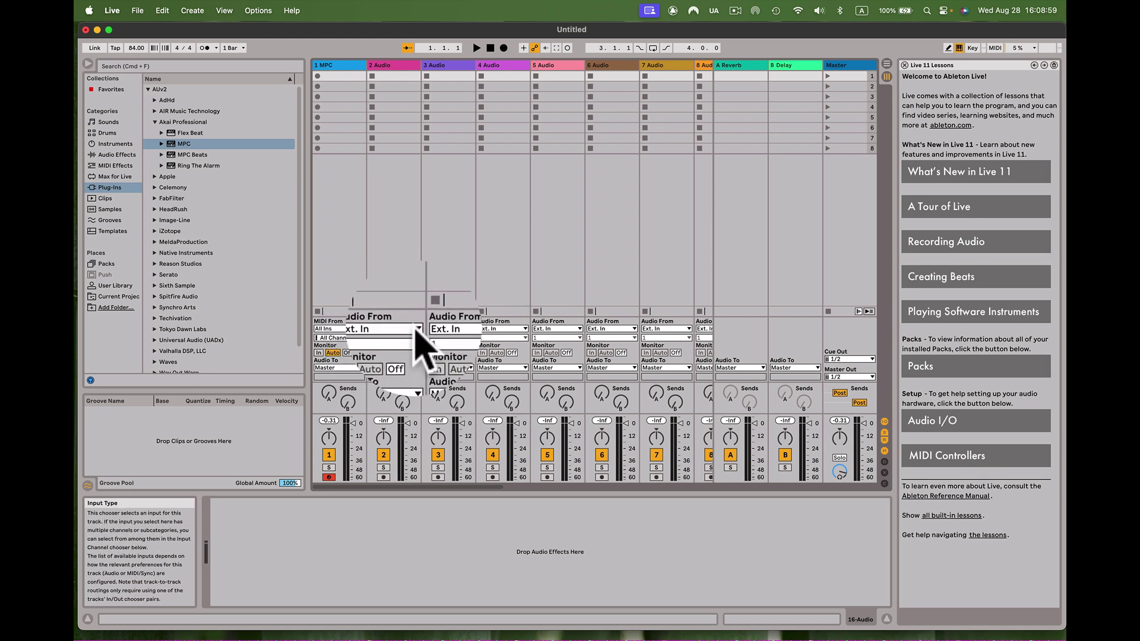
left_click(414, 330)
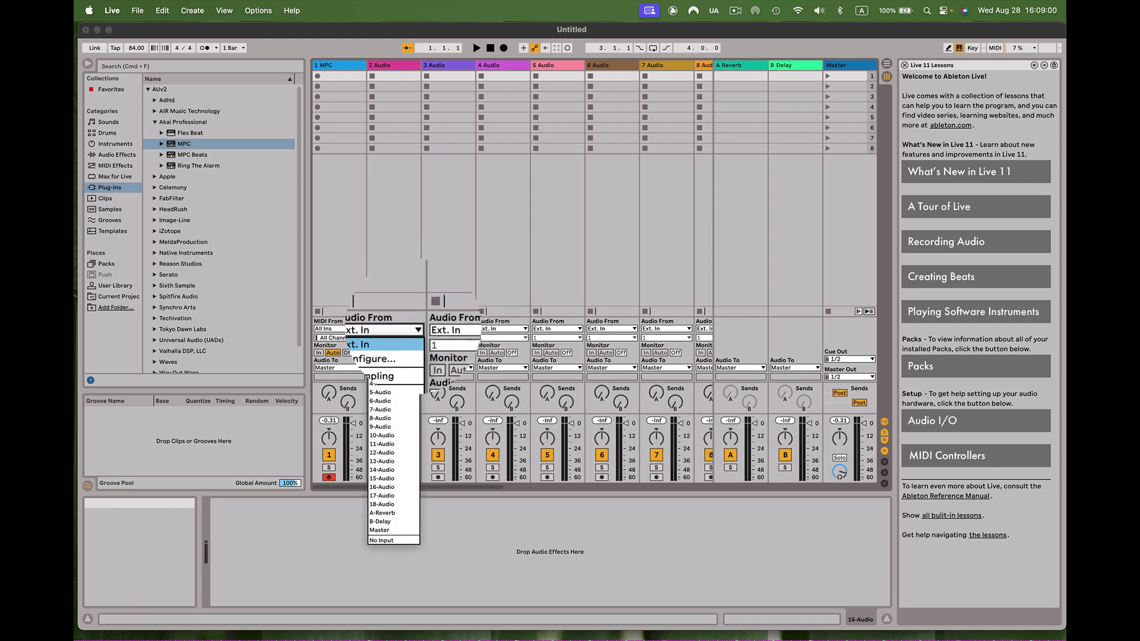
left_click(389, 371)
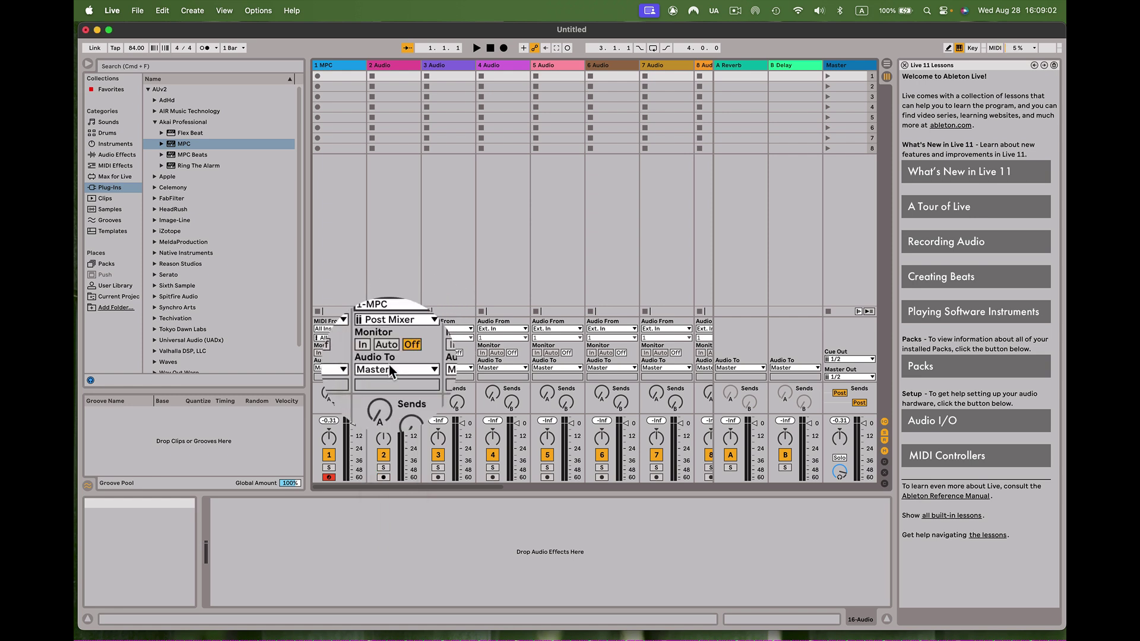
left_click(469, 329)
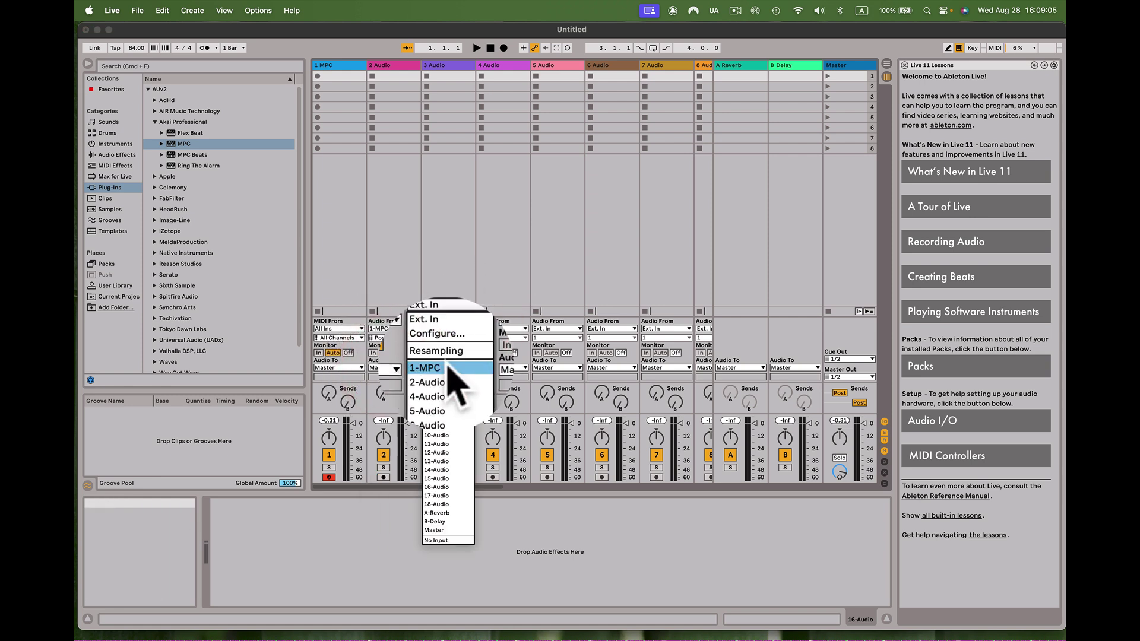
left_click(452, 367)
left_click(523, 330)
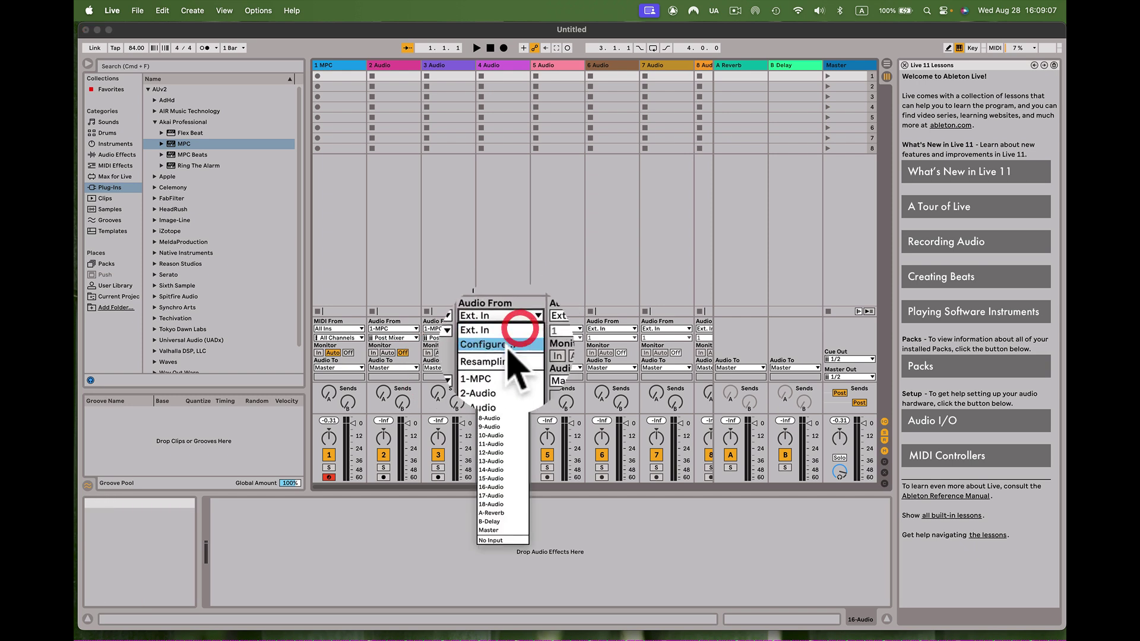
left_click(504, 366)
left_click(579, 329)
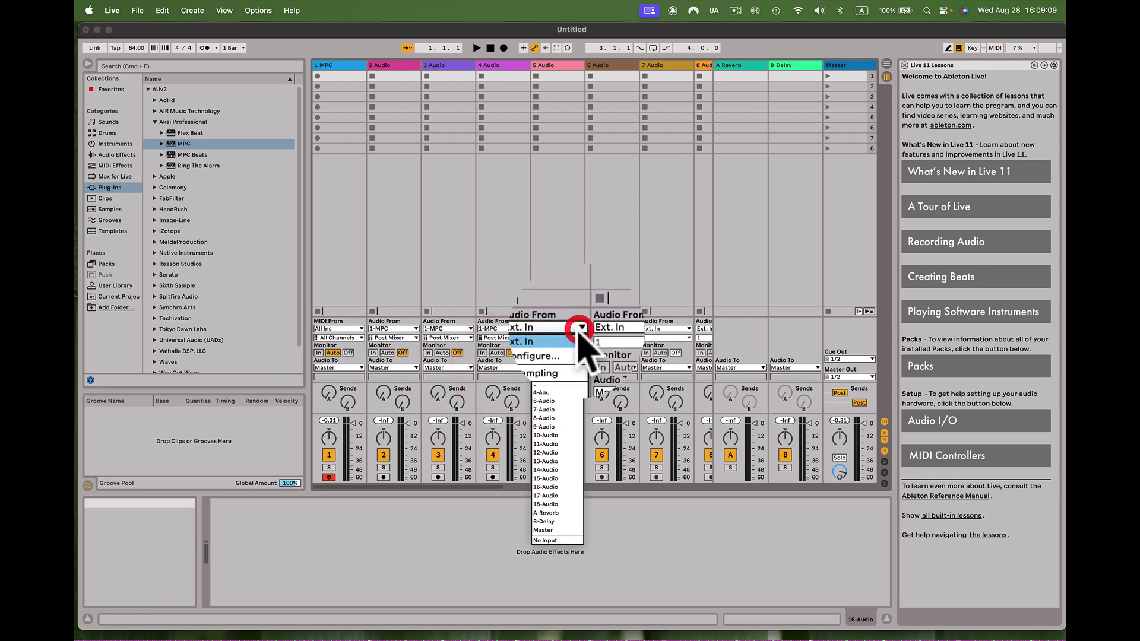
left_click(561, 367)
left_click(630, 329)
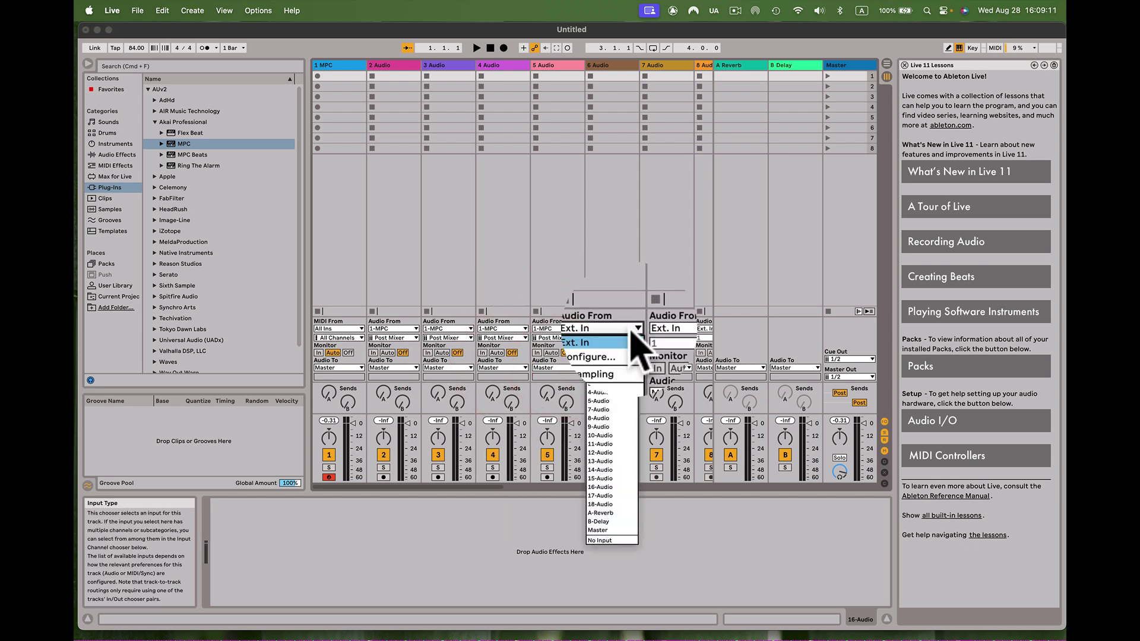
left_click(621, 367)
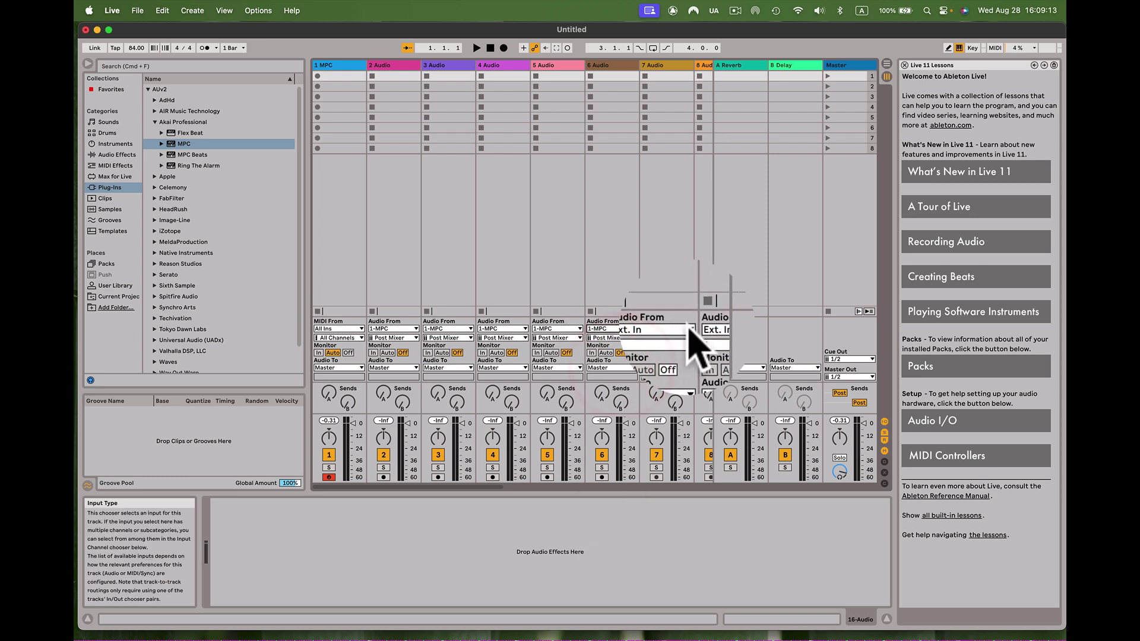
left_click(685, 329)
left_click(677, 367)
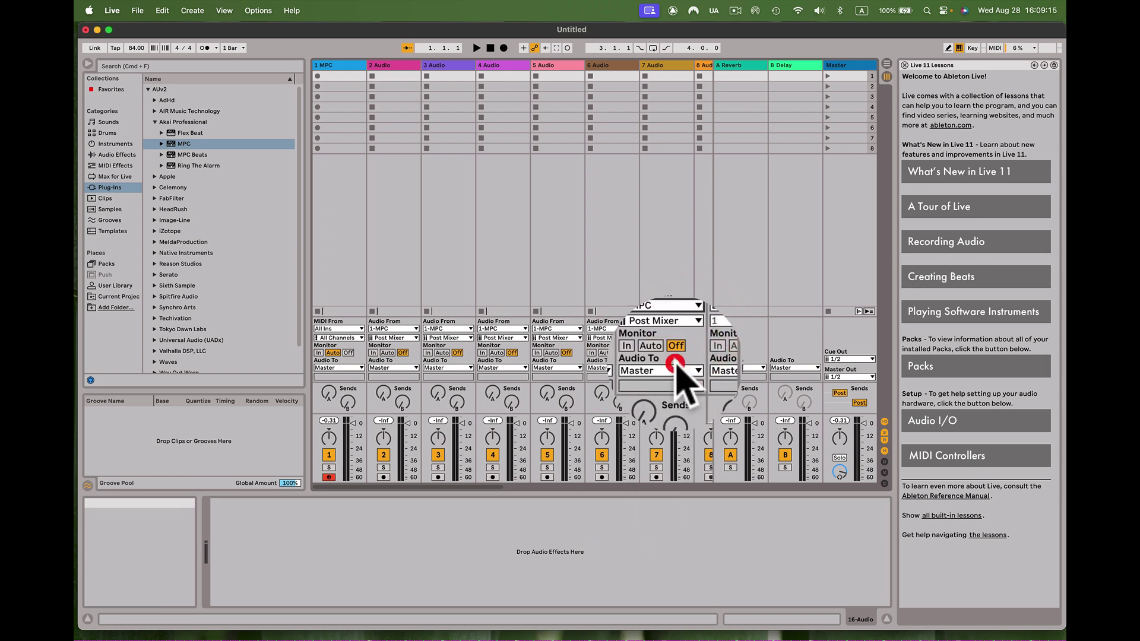
Set the 2 Audio track's input channel to Output 3,4-MPC and its monitoring to In
left_click(417, 339)
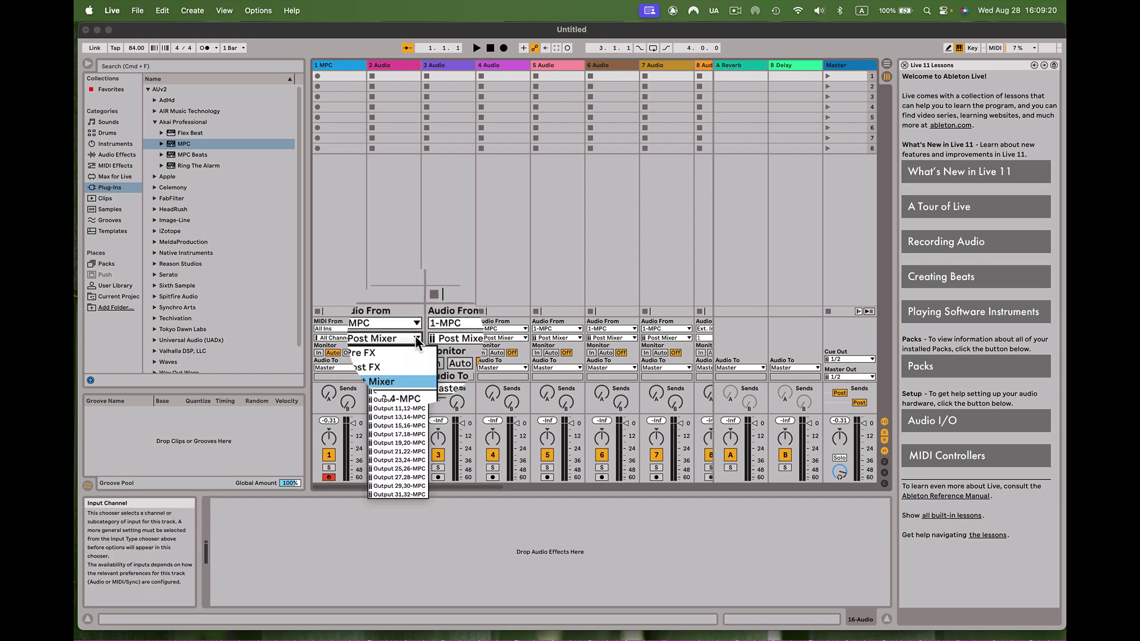
left_click(409, 373)
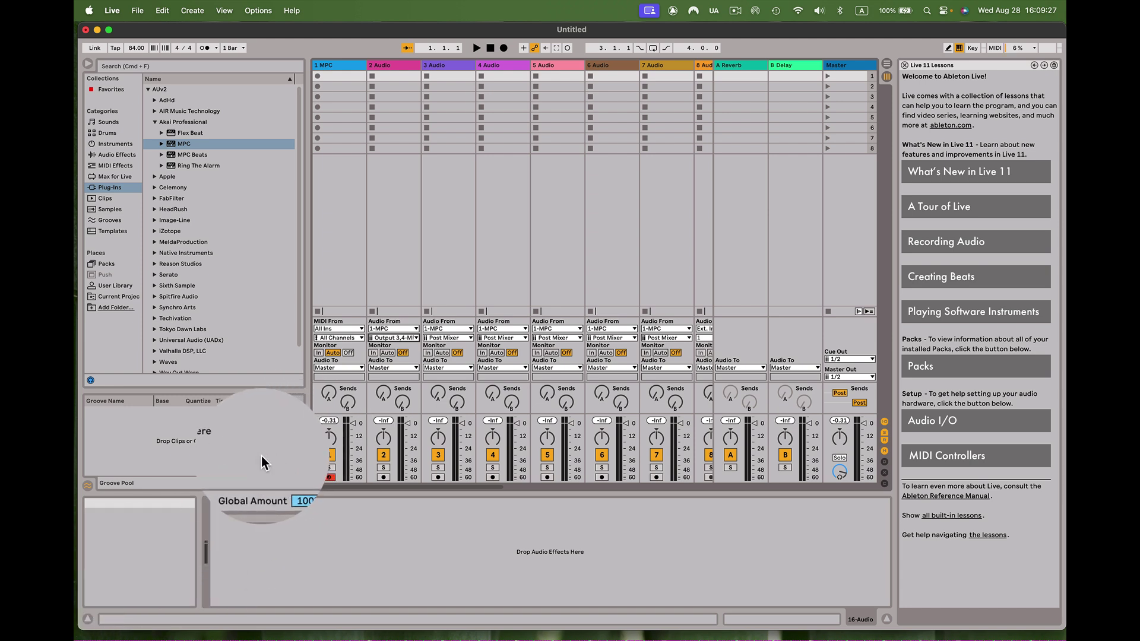
left_click(416, 339)
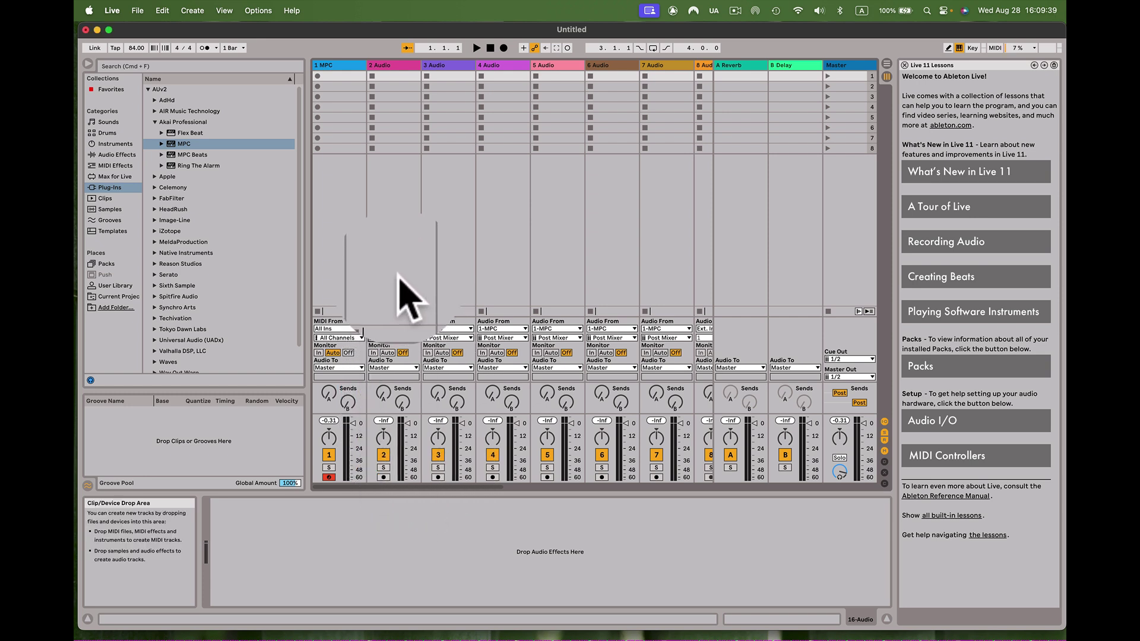
left_click(397, 374)
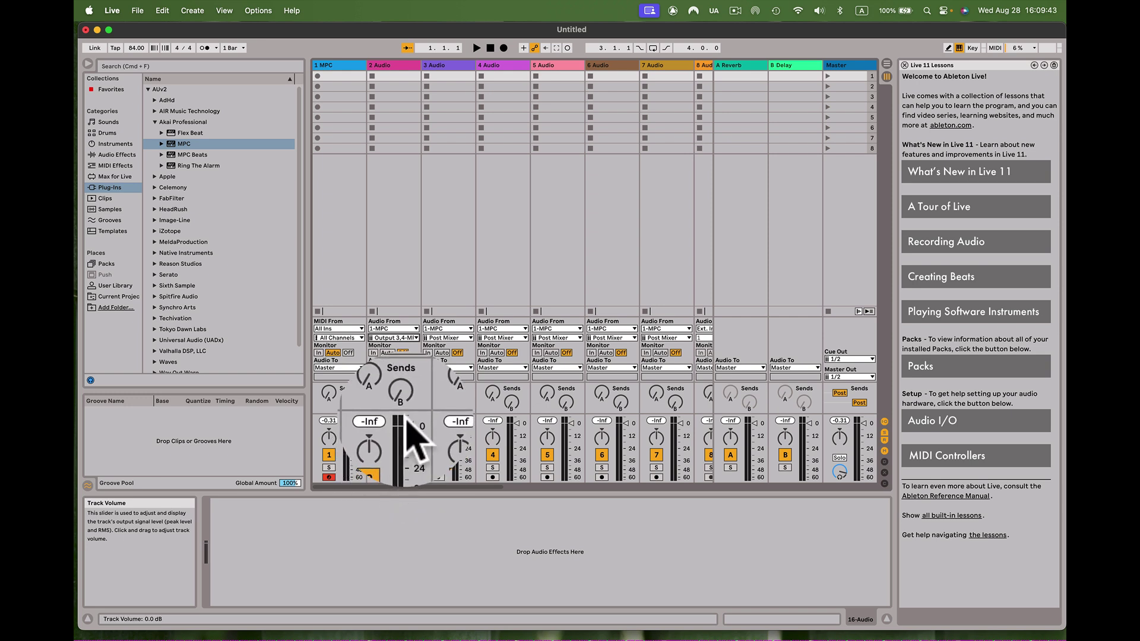
left_click(374, 352)
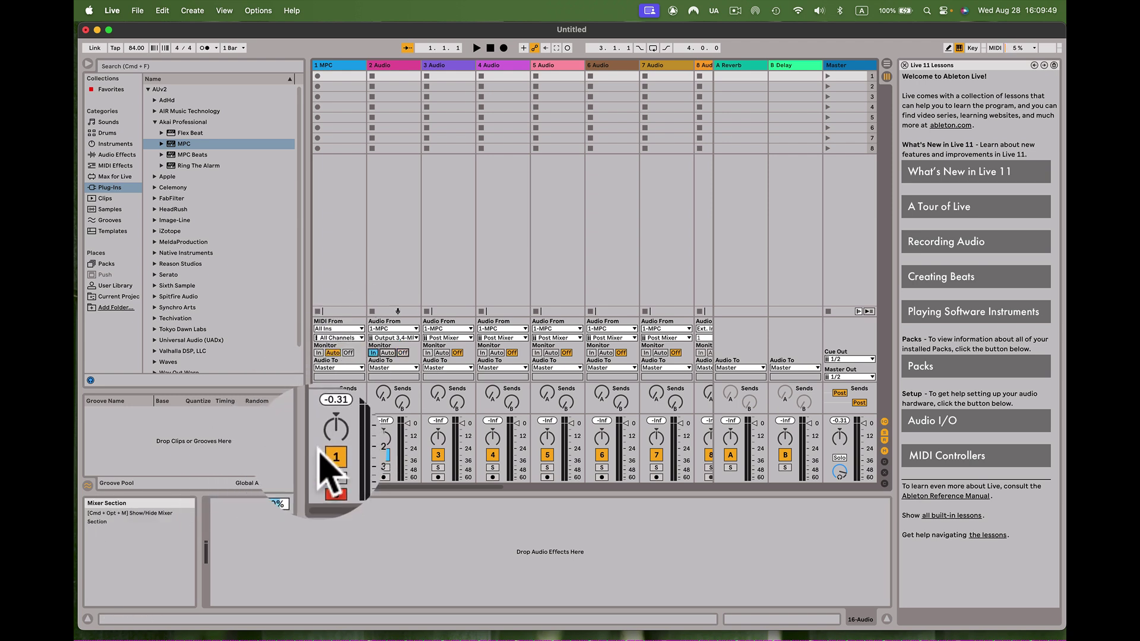
Open the MPC plug-in window from the 1 MPC track, then shrink and reposition it to uncover the mixer's track meters
left_click(338, 66)
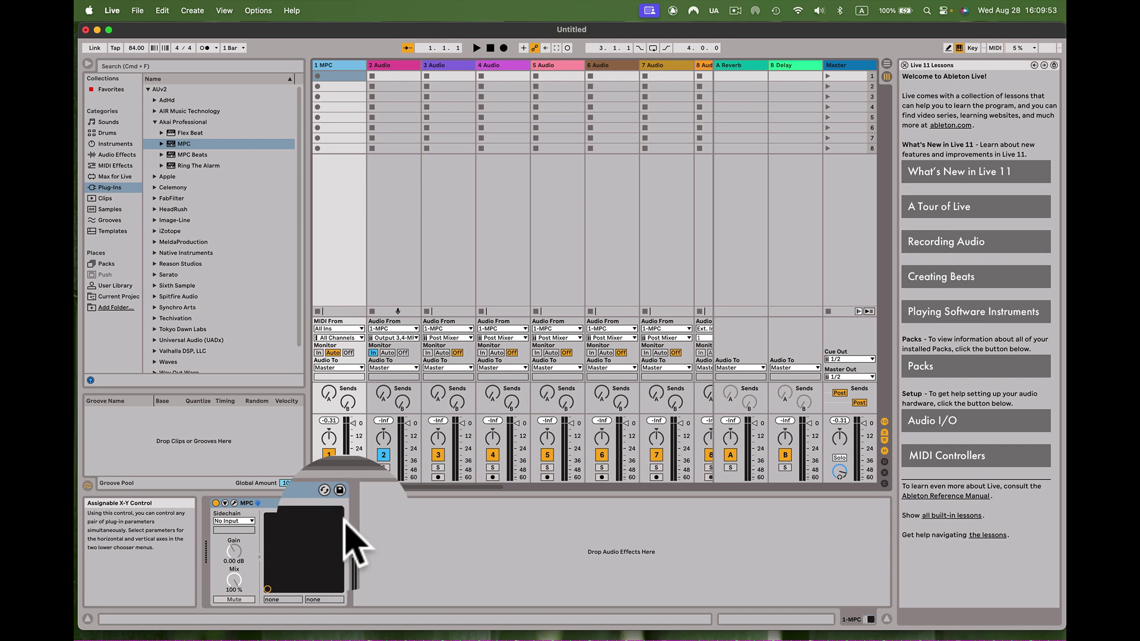
left_click(235, 504)
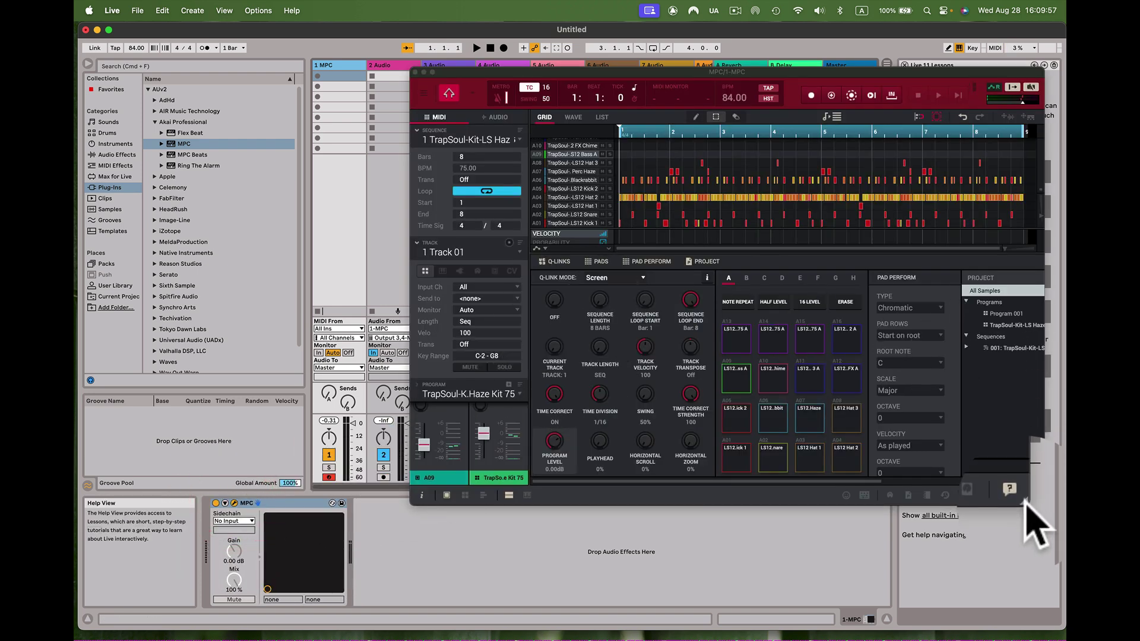
left_click_drag(1017, 497, 847, 434)
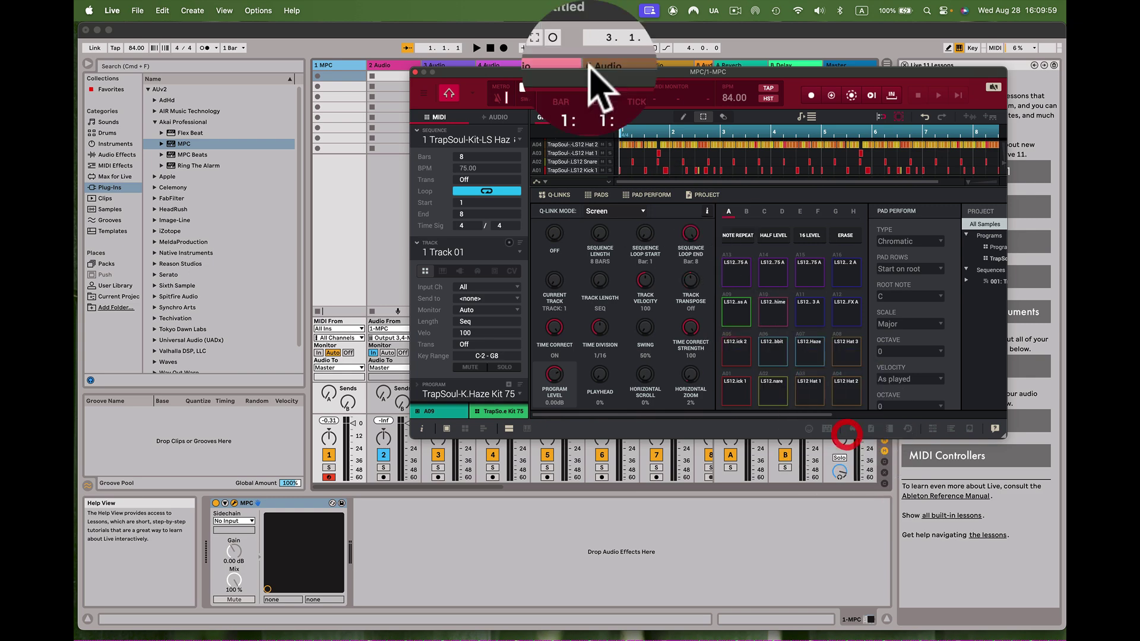
left_click_drag(596, 74, 591, 37)
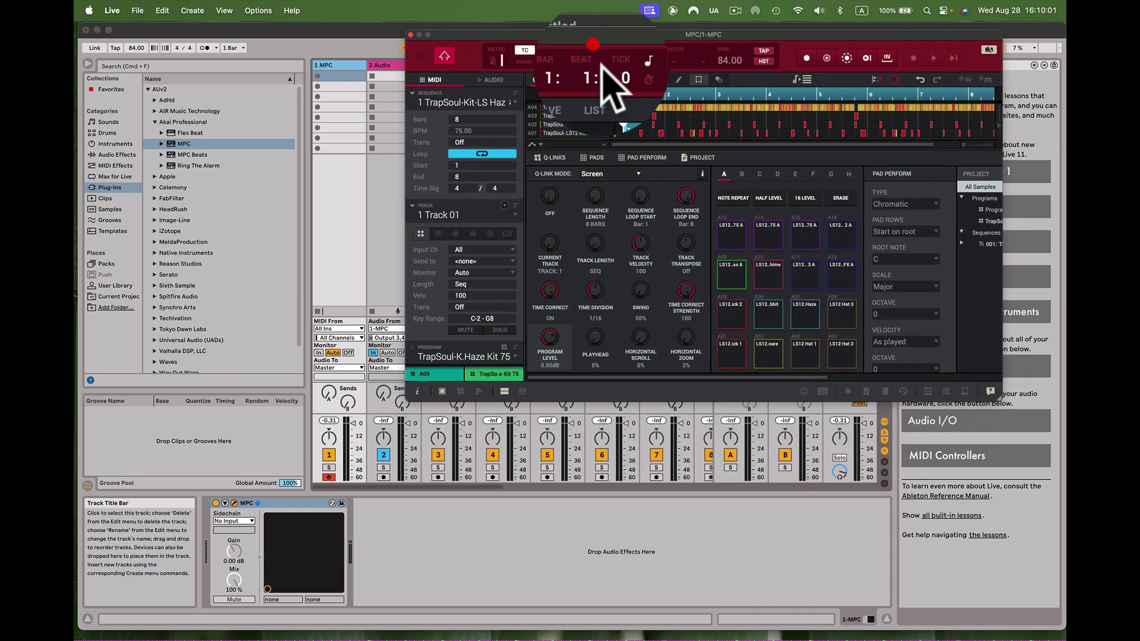
Audition pad A01, move the plug-in window aside and check the 2 Audio track's Audio From source
left_click(732, 349)
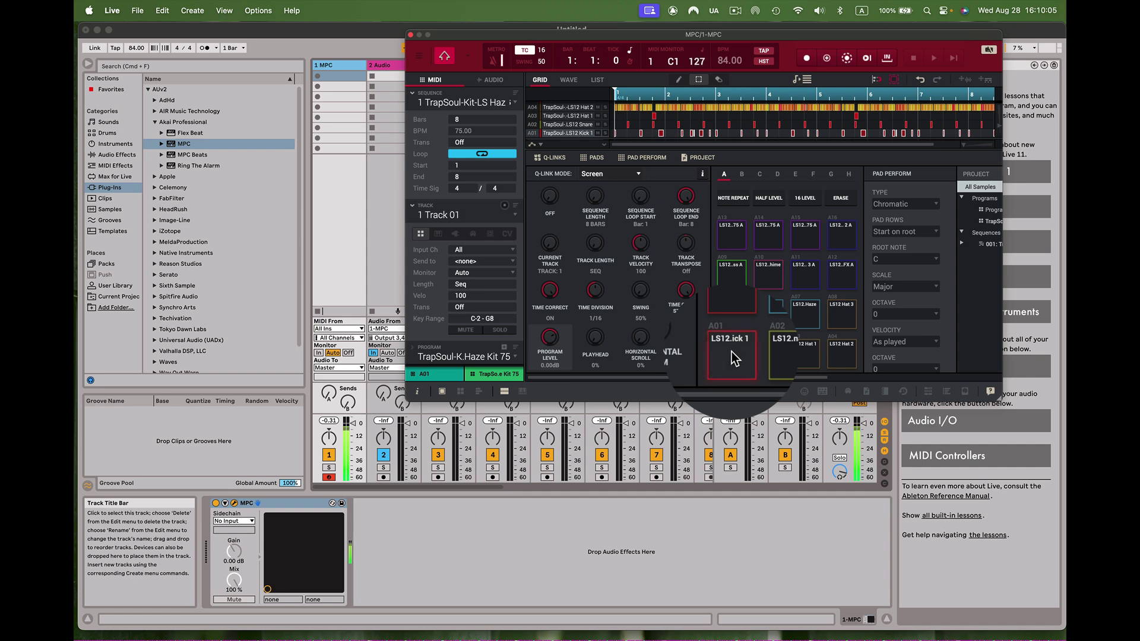
left_click(731, 351)
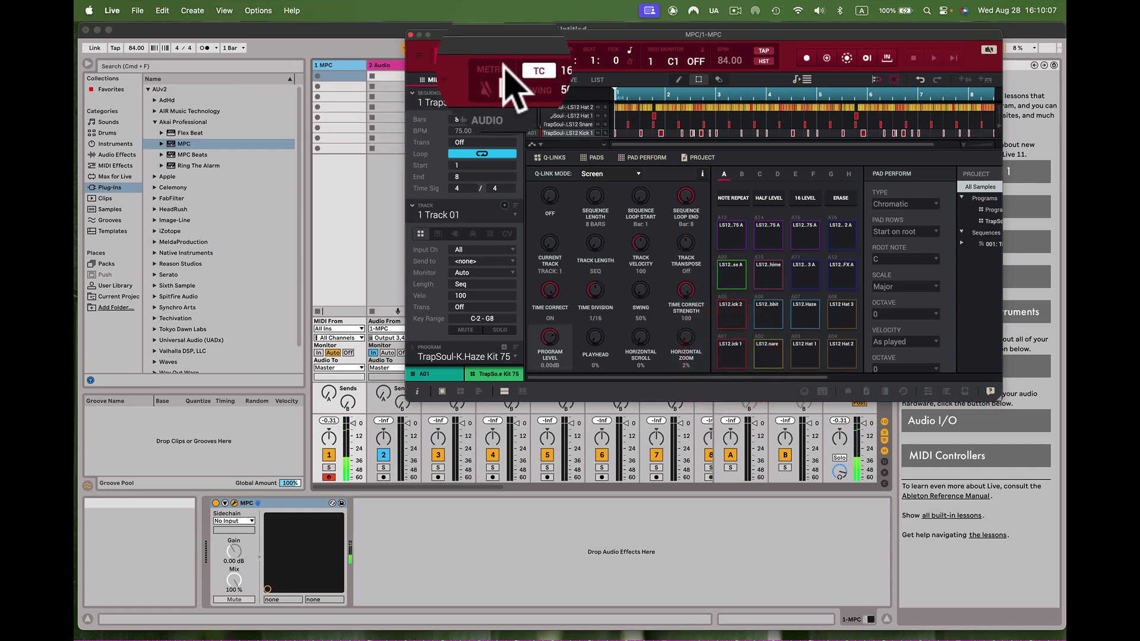
left_click_drag(488, 37, 555, 37)
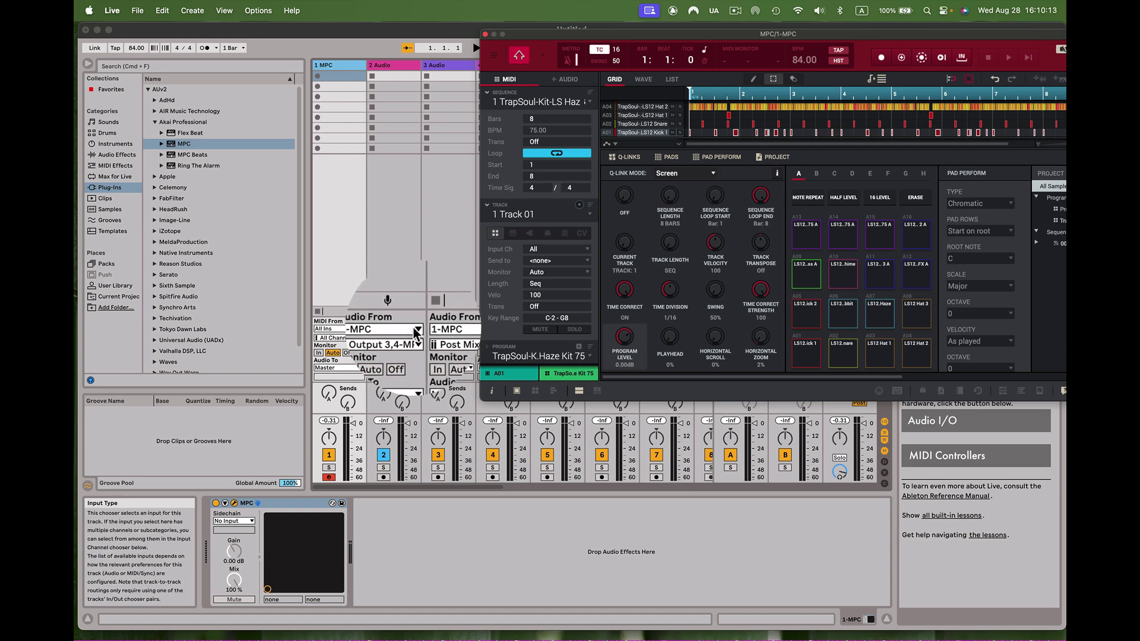
left_click(416, 331)
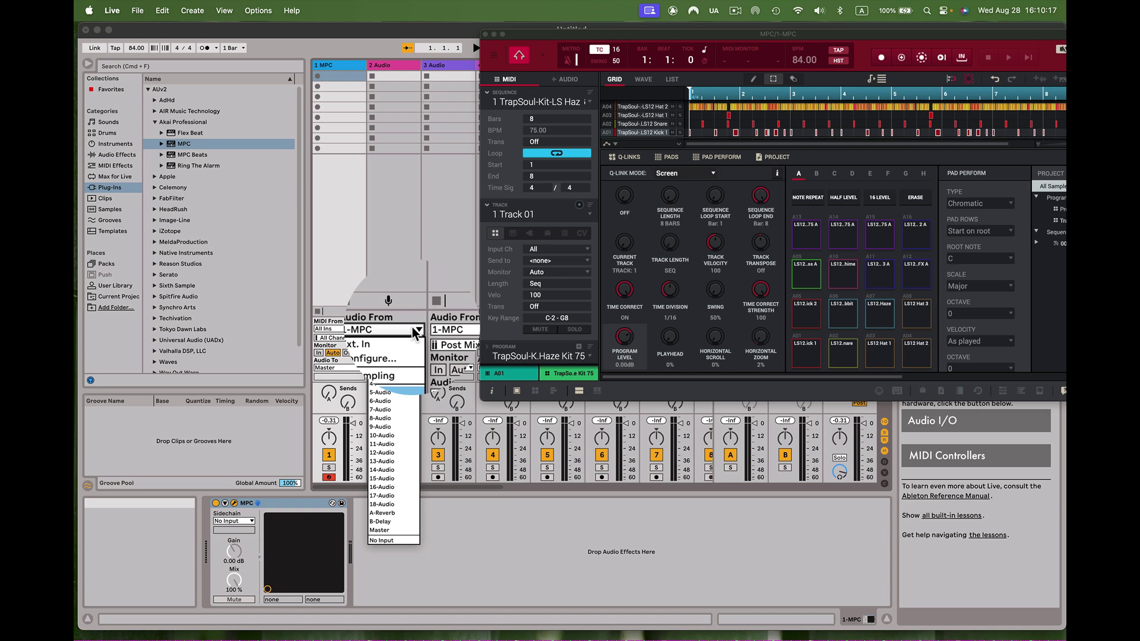
left_click(390, 265)
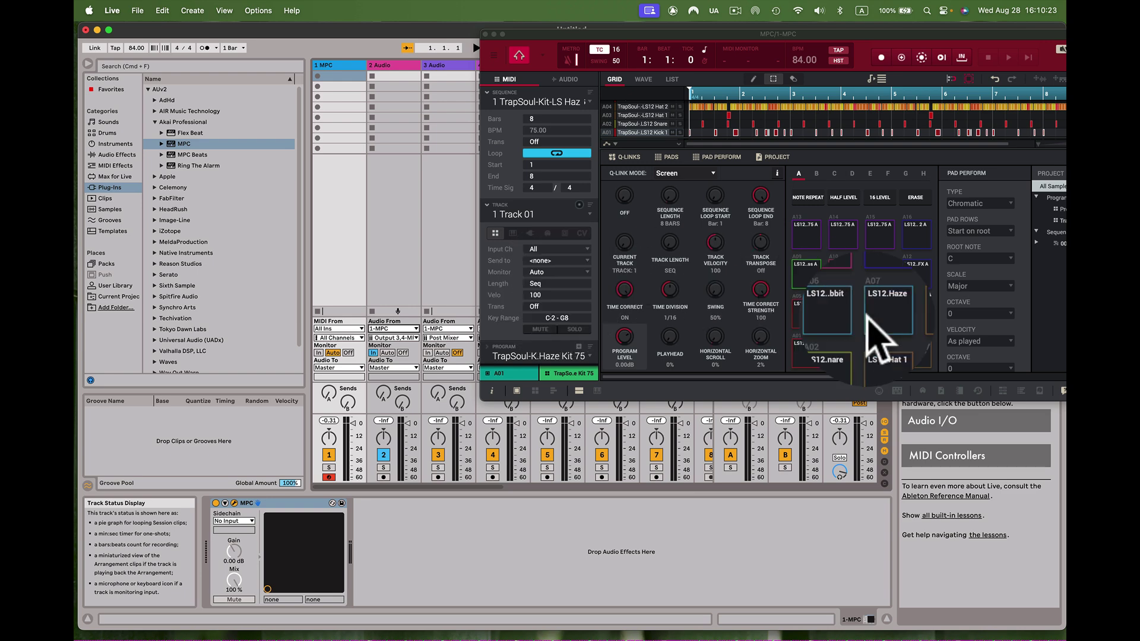
Select pad A01, show its pad channel strip and route its output to the stereo pair Out 3,4
left_click(798, 356)
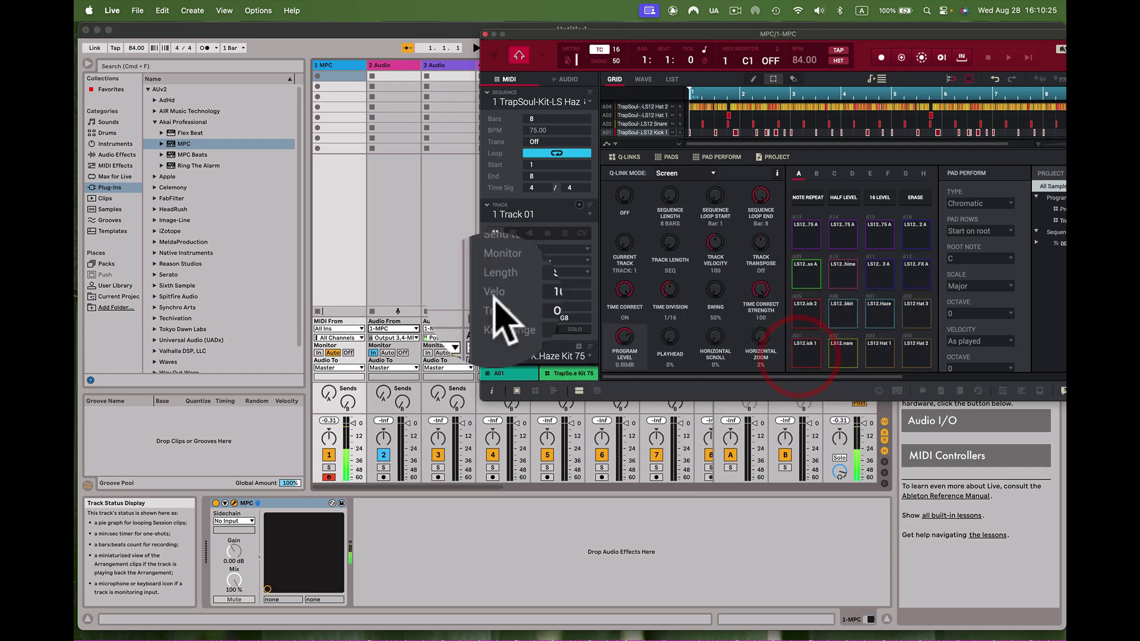
left_click(515, 393)
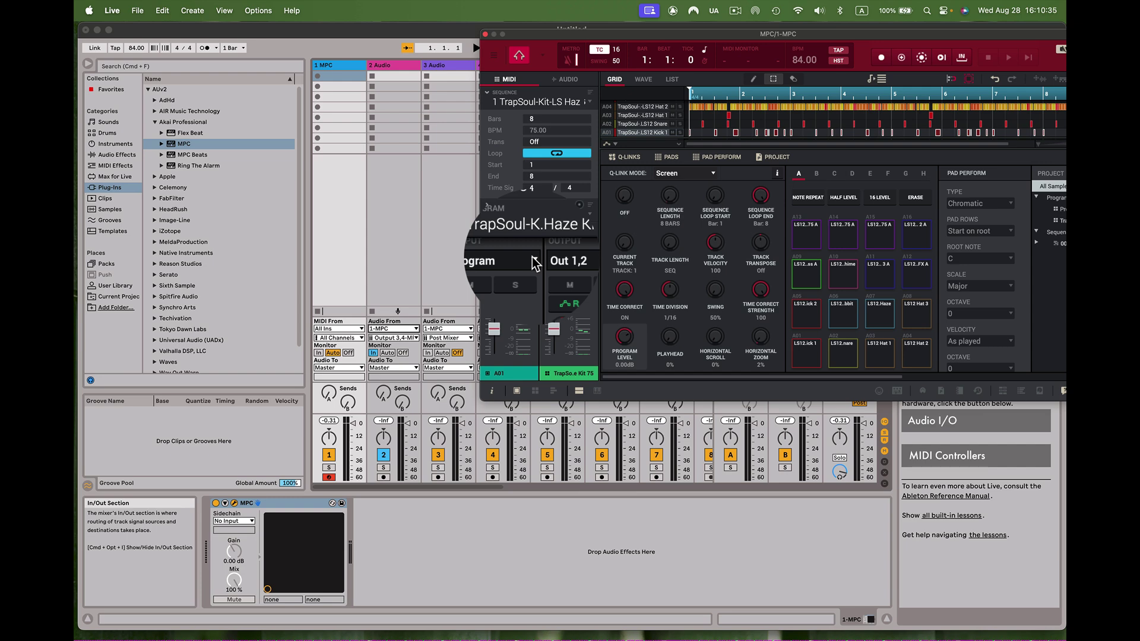
left_click(532, 259)
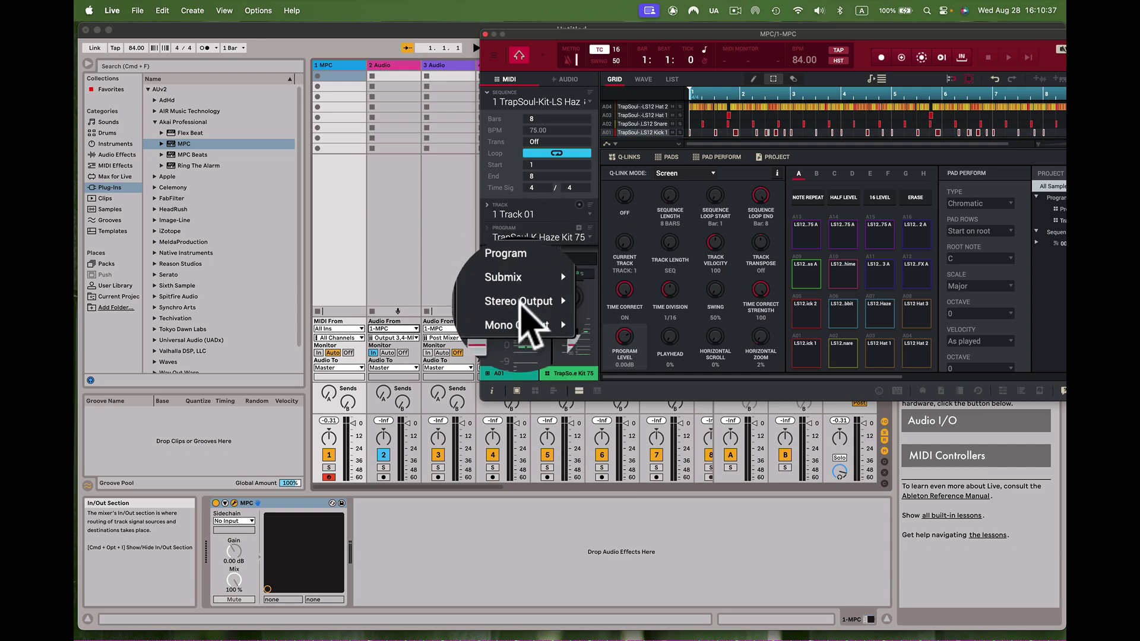
mouse_move(522, 302)
left_click(569, 318)
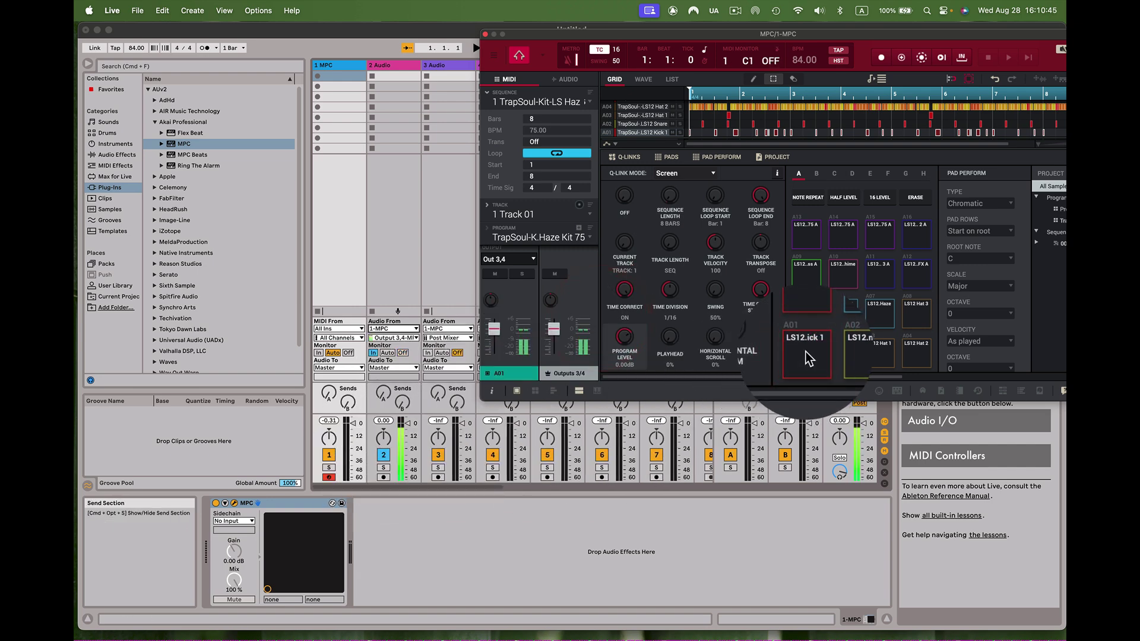
Audition pads A02 and A03 and route pad A02's output to the stereo pair Out 5,6
left_click(843, 355)
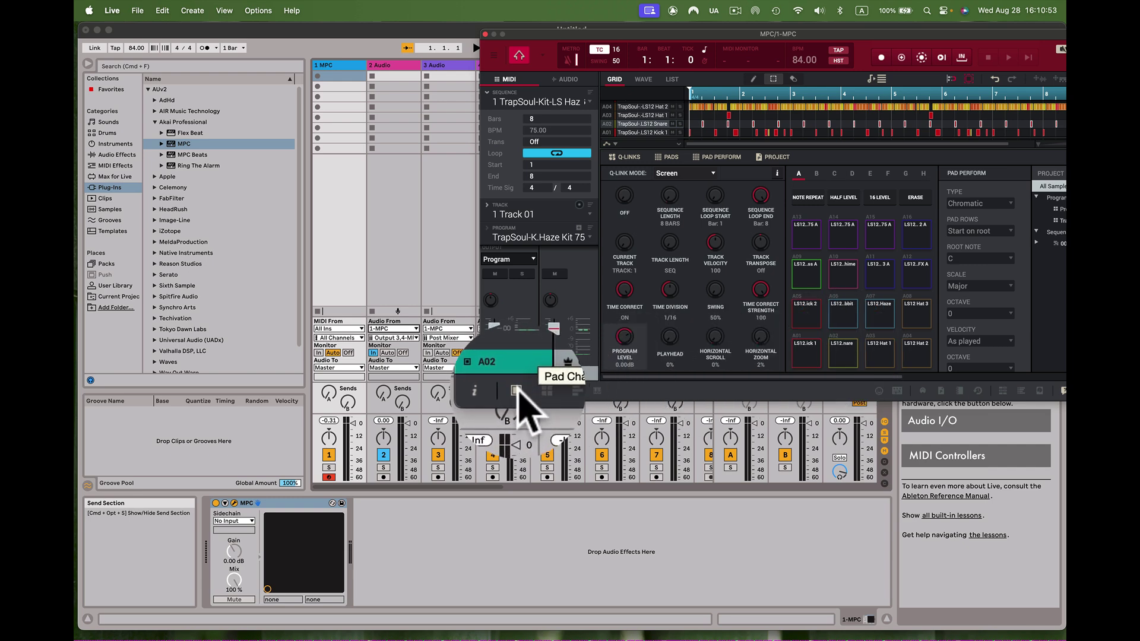
left_click(878, 353)
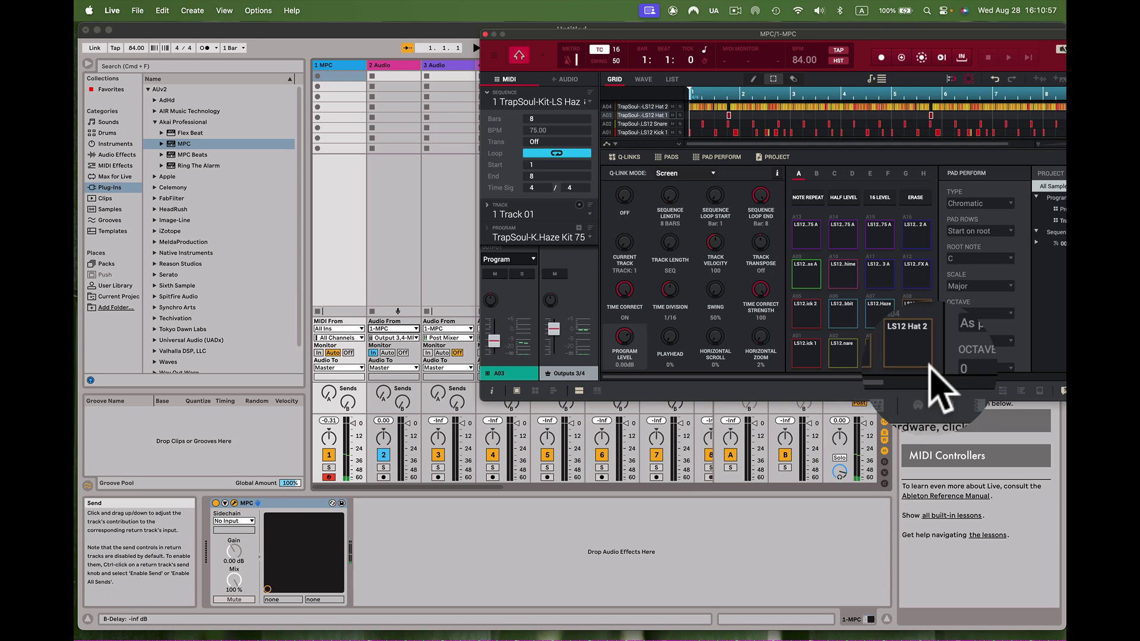
left_click(843, 358)
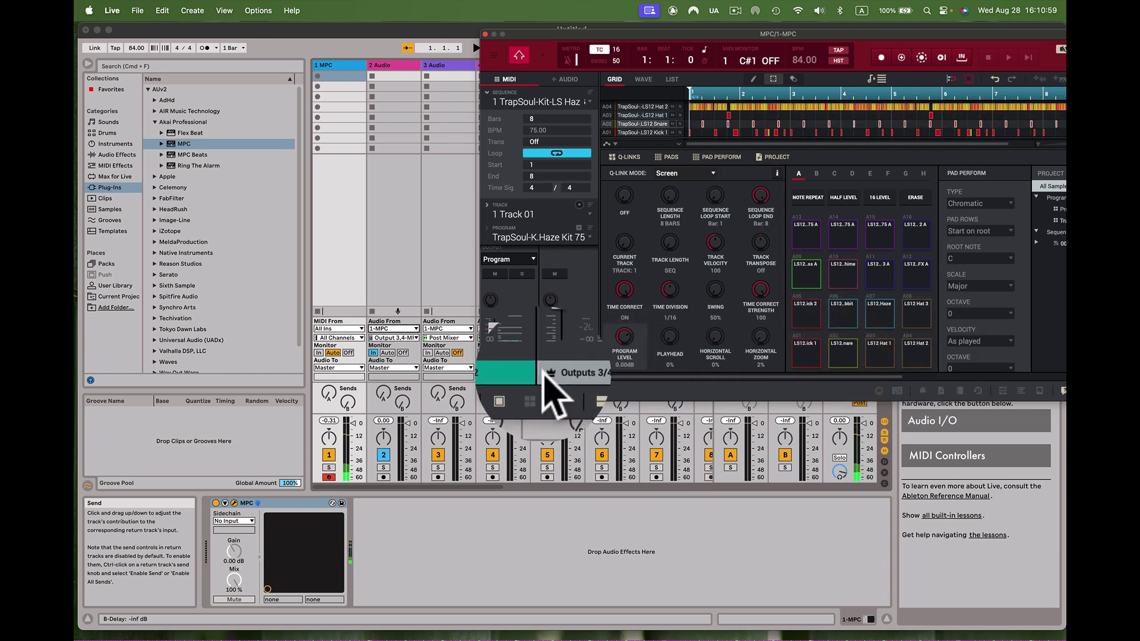
left_click(525, 260)
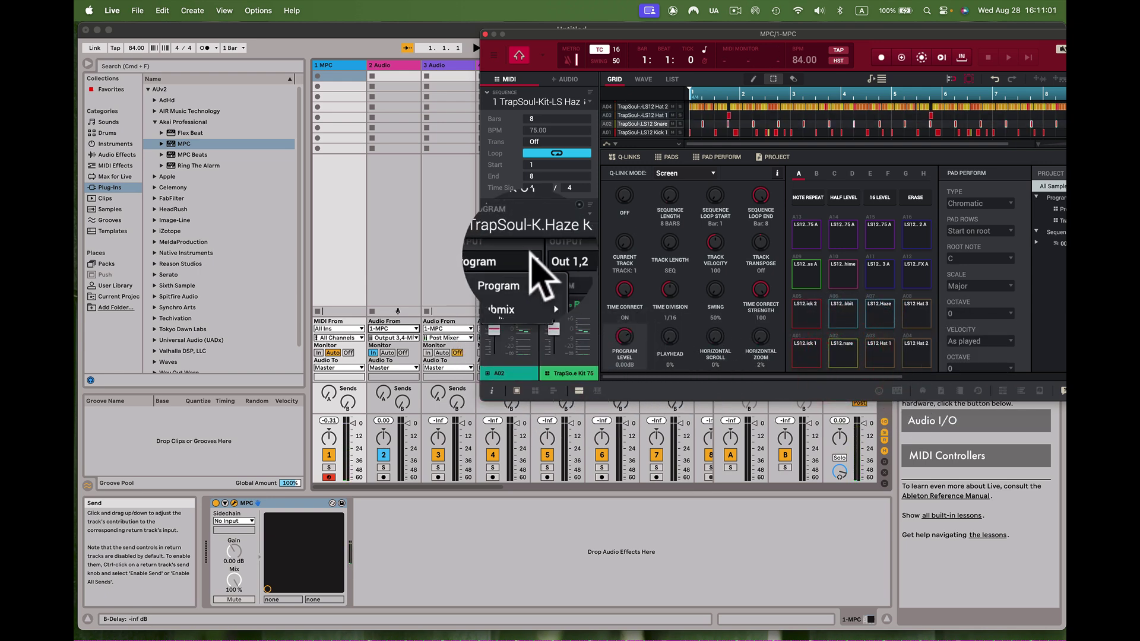
mouse_move(523, 292)
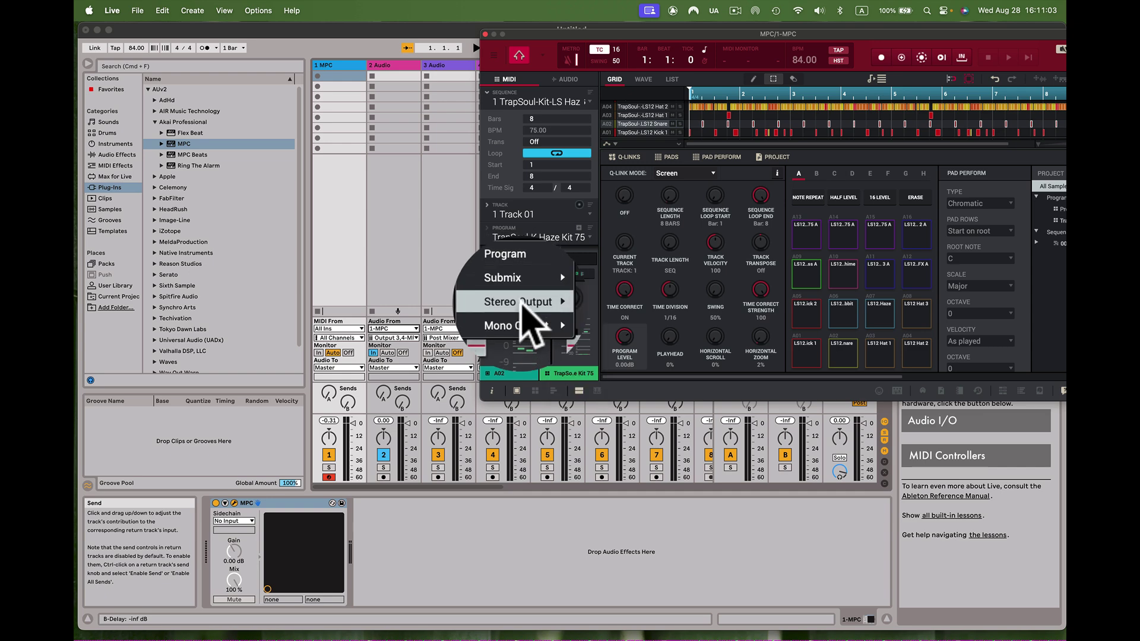
mouse_move(516, 303)
left_click(595, 332)
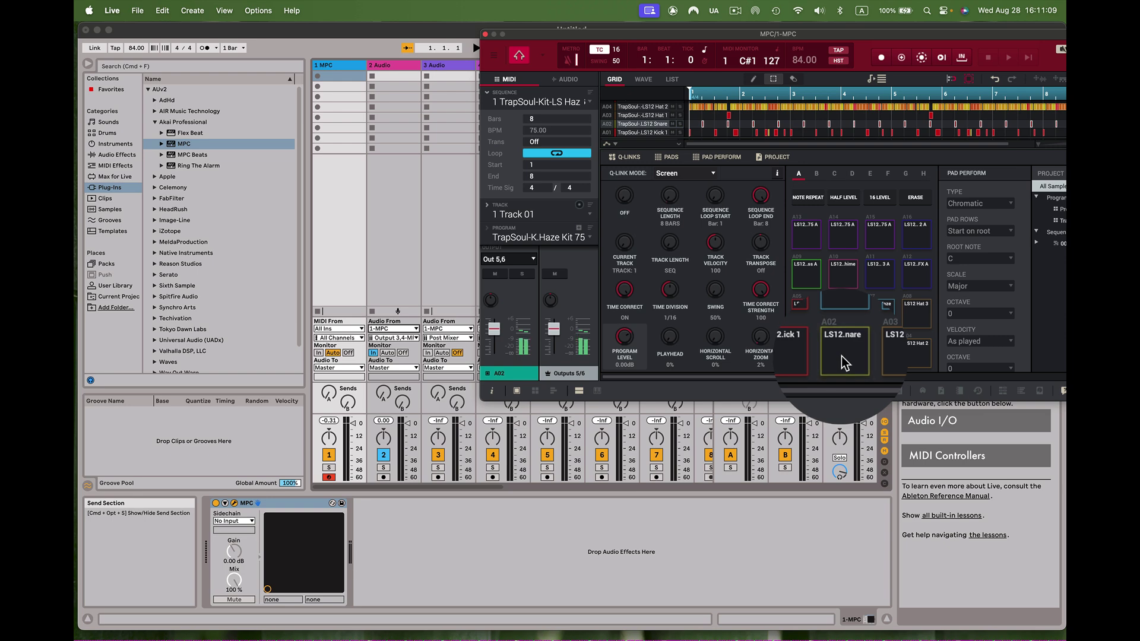
Set the 3 Audio track's monitoring to In with input channel Output 5,6 of the MPC, and audition pad A02
left_click(427, 353)
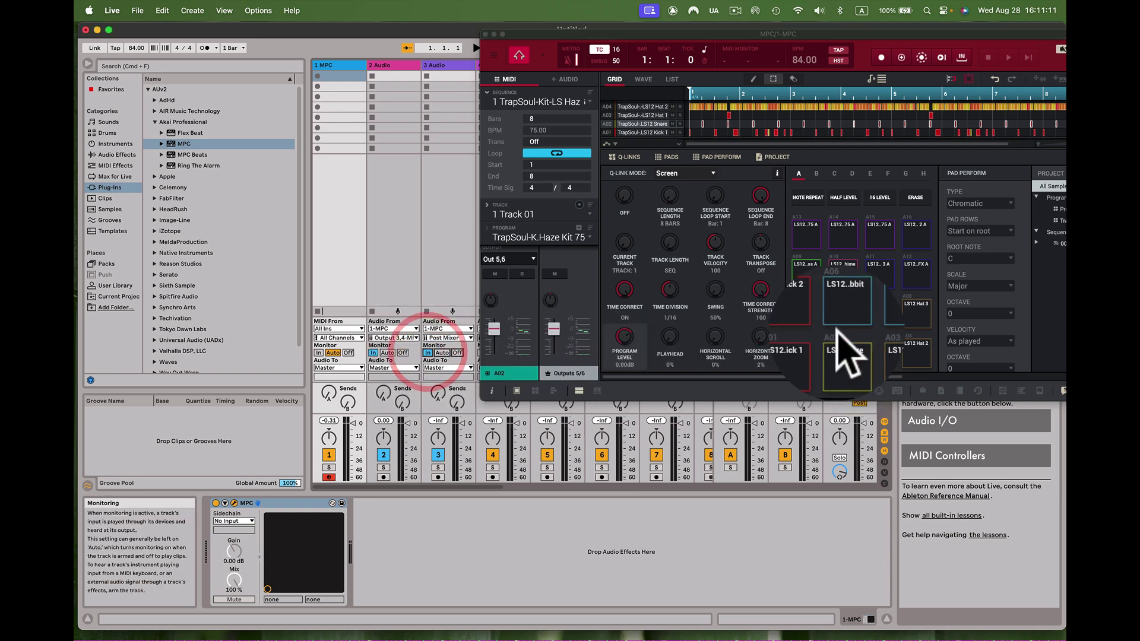
left_click(843, 353)
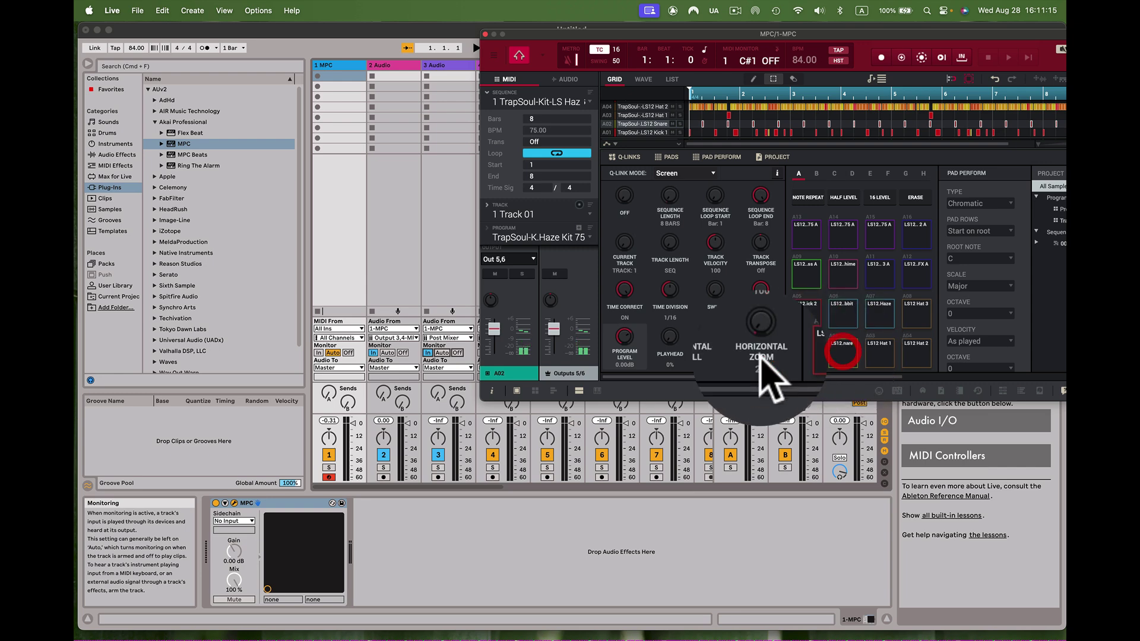
left_click(463, 339)
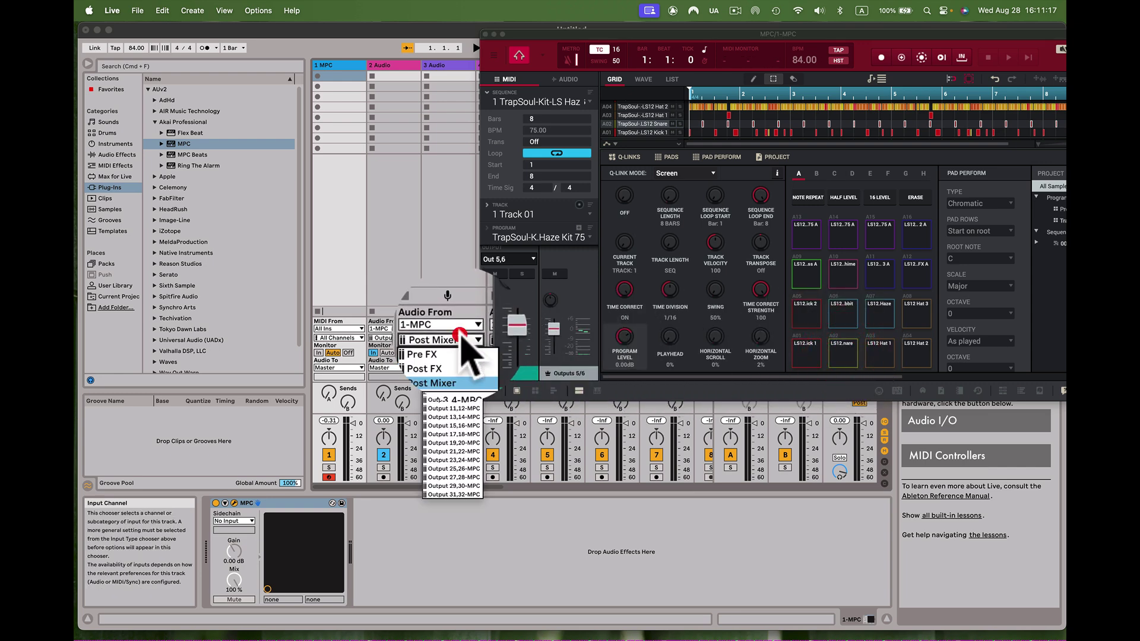
left_click(458, 385)
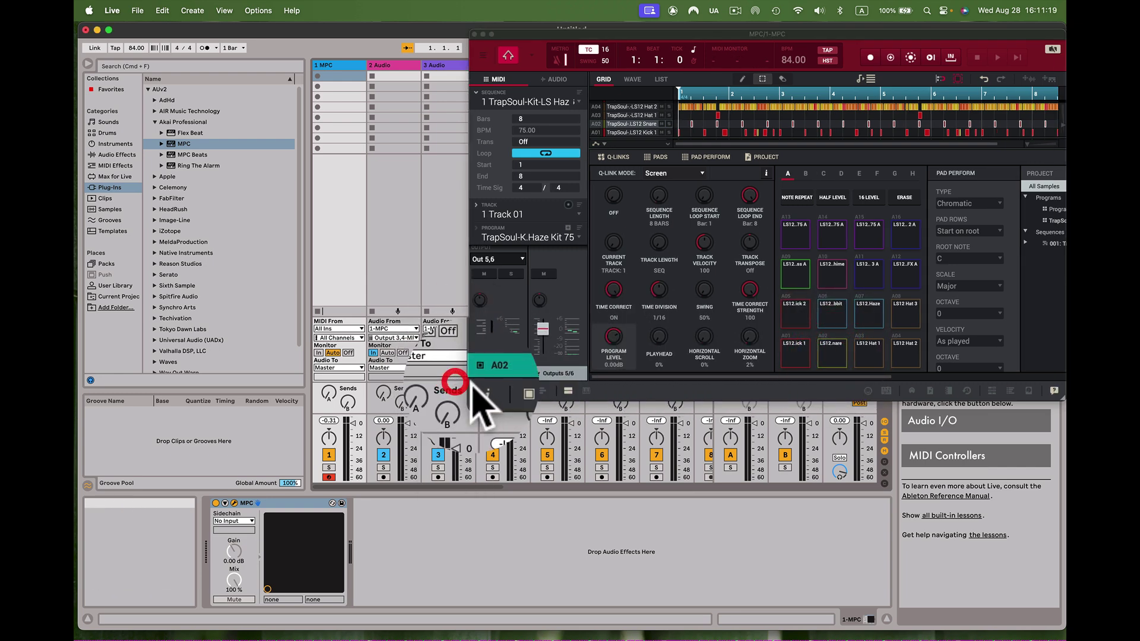
left_click(830, 355)
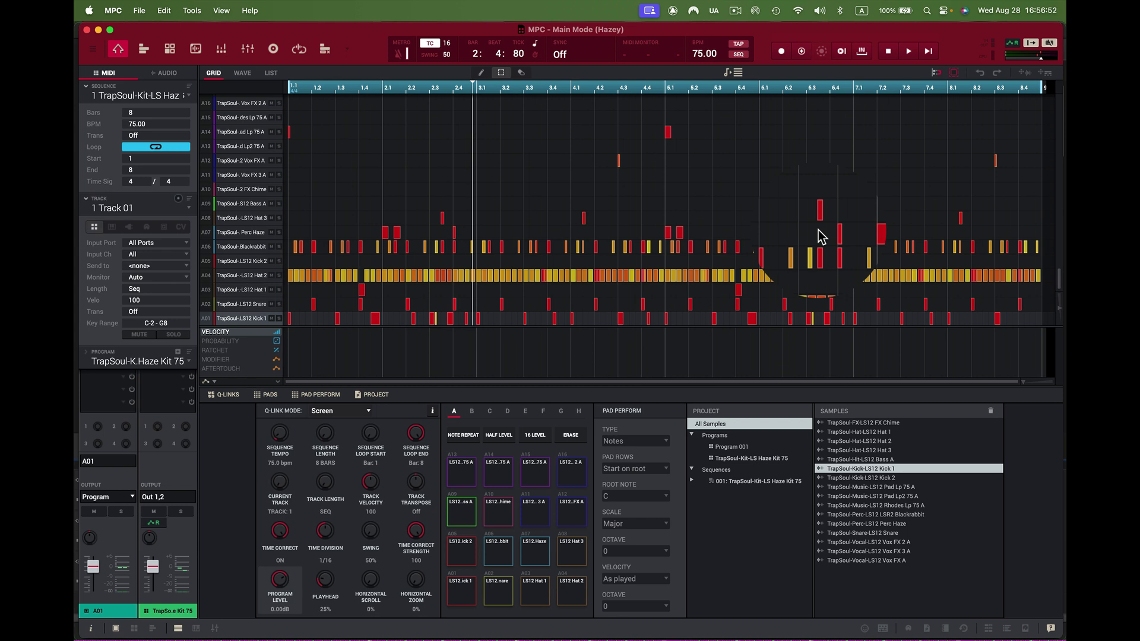
Switch to the standalone MPC app with the Hazey project, play the sequence briefly, stop it and audition pad A04
key("space")
key("space")
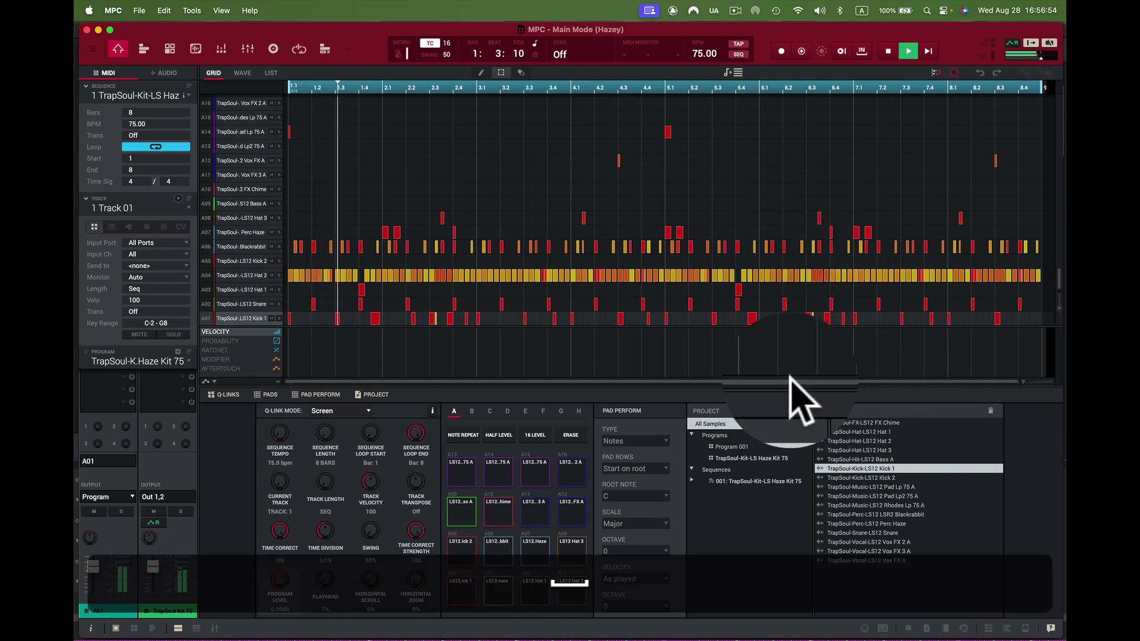
left_click_drag(466, 571, 574, 568)
left_click(571, 584)
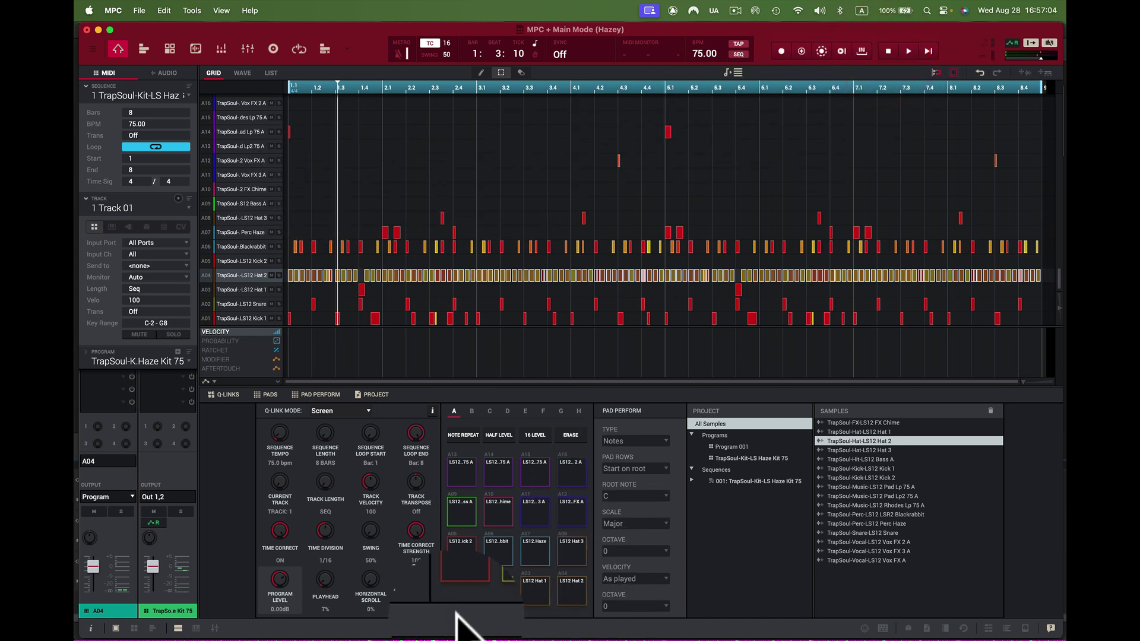
Select pad A01 (Kick 1) and route its output to the stereo pair Out 3,4
left_click(462, 588)
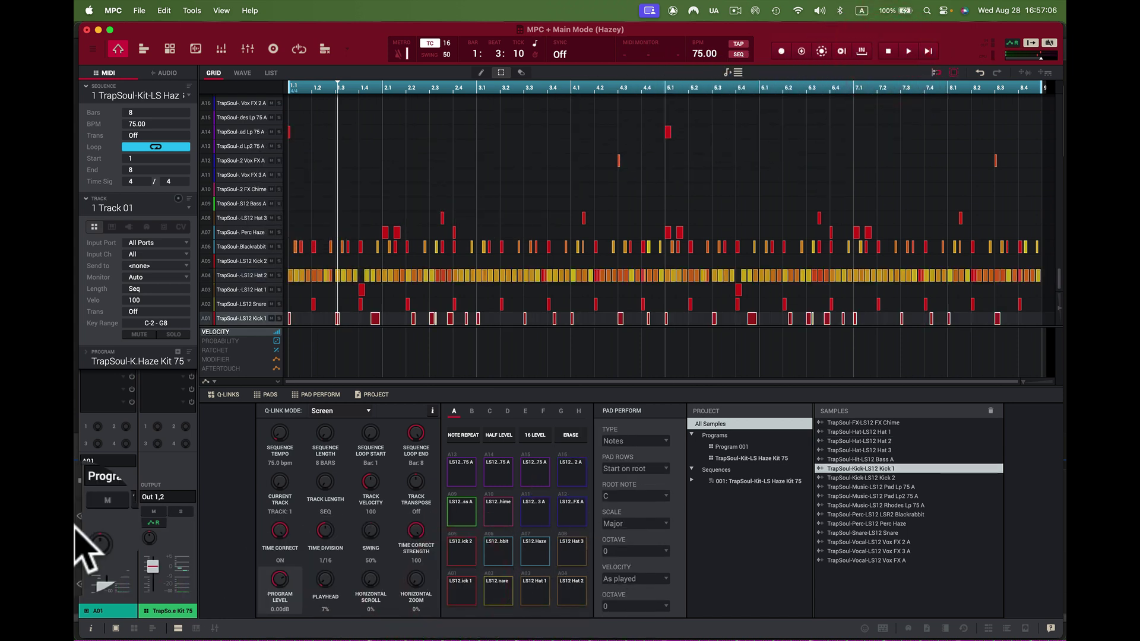
left_click(141, 488)
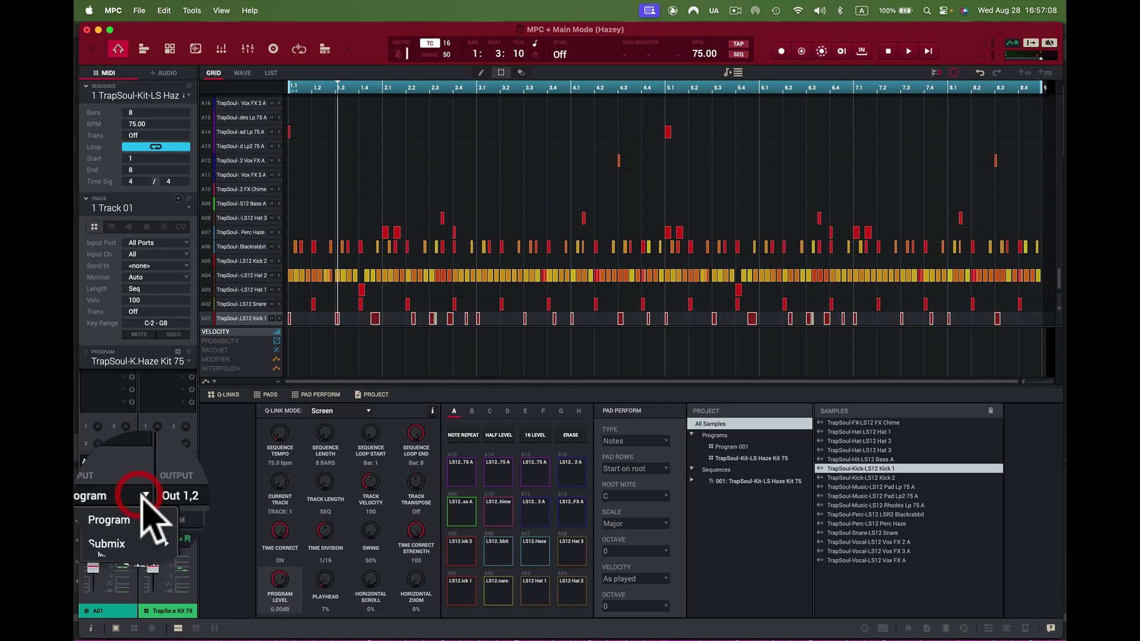
mouse_move(141, 530)
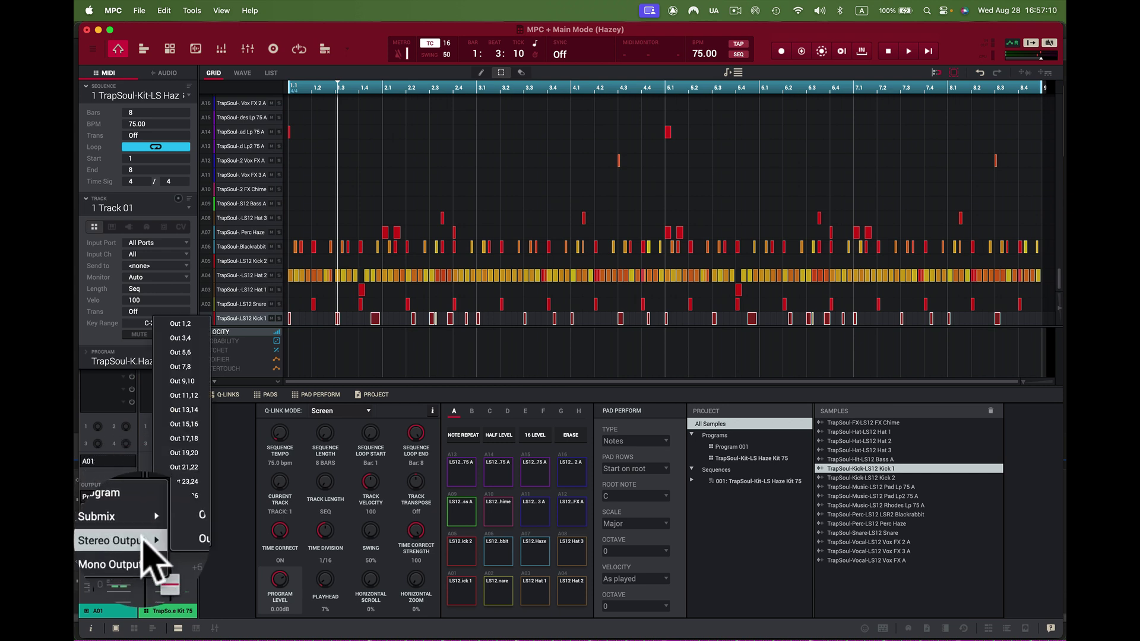
left_click(181, 339)
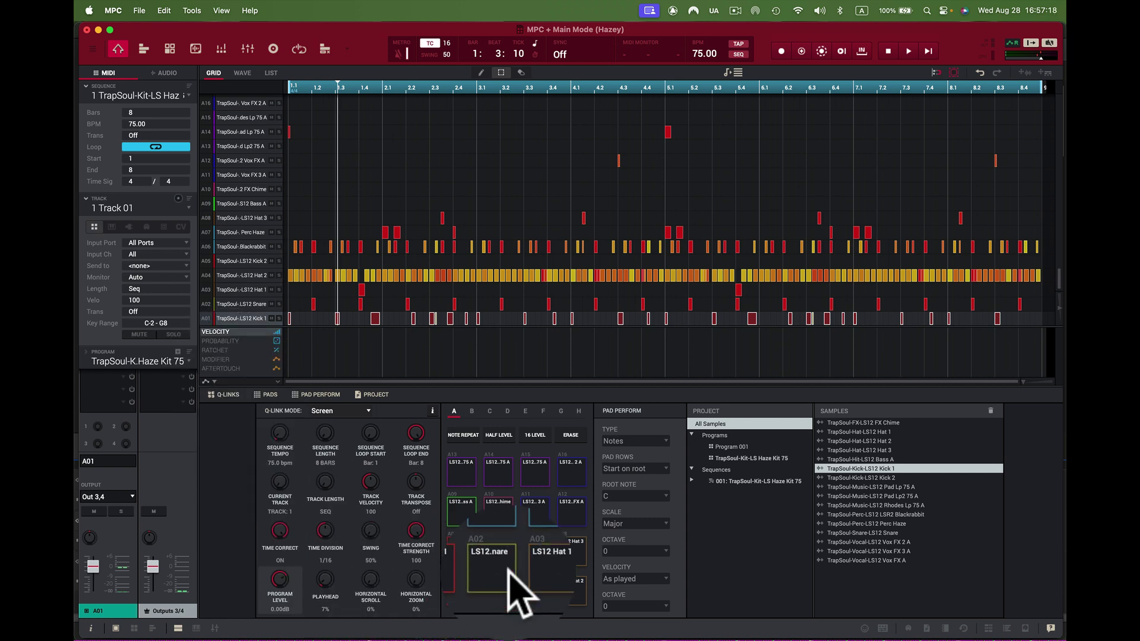
Select pad A02 (Snare) and route its output to the stereo pair Out 5,6
left_click(499, 587)
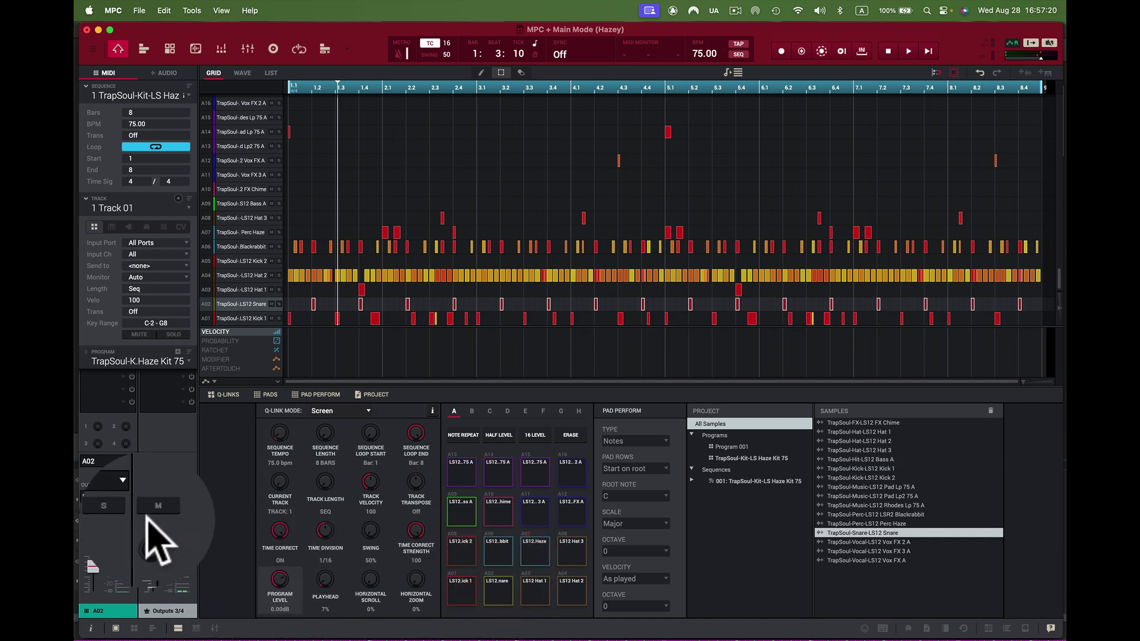
left_click(131, 497)
mouse_move(127, 539)
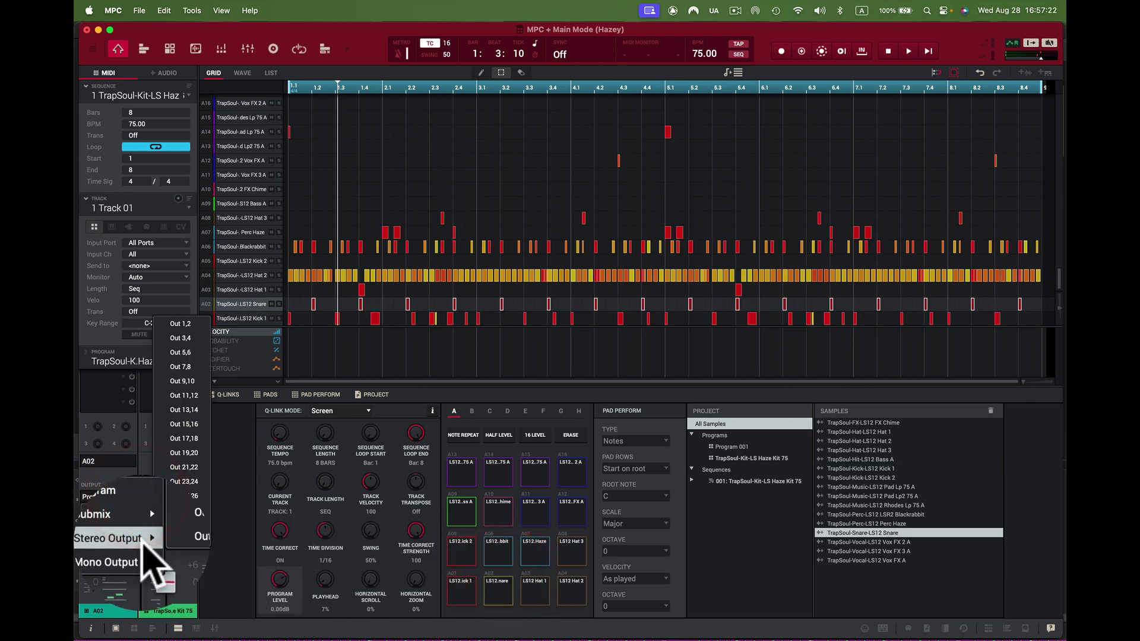
left_click(178, 352)
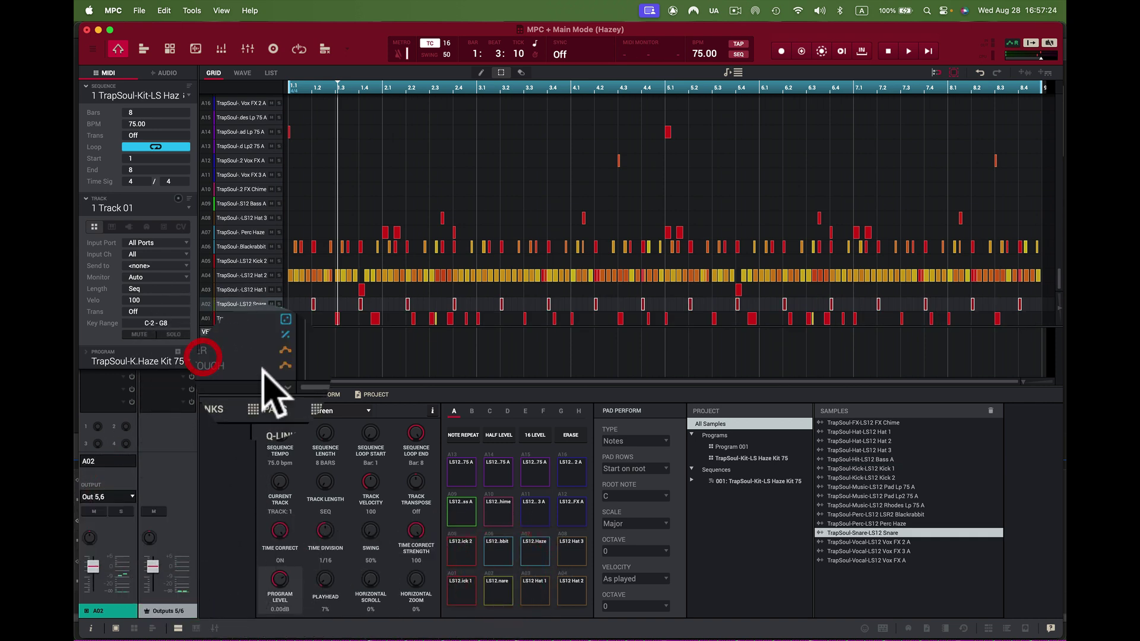
Select pad A03 (Hat 1) and route its output to the stereo pair Out 7,8
left_click(537, 587)
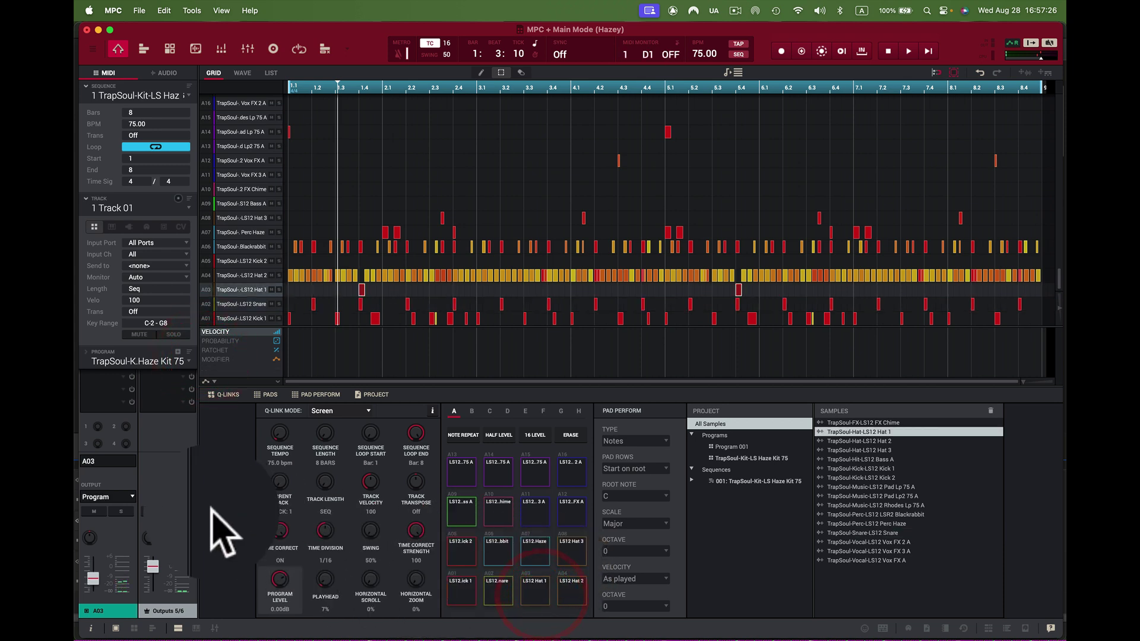
left_click(142, 495)
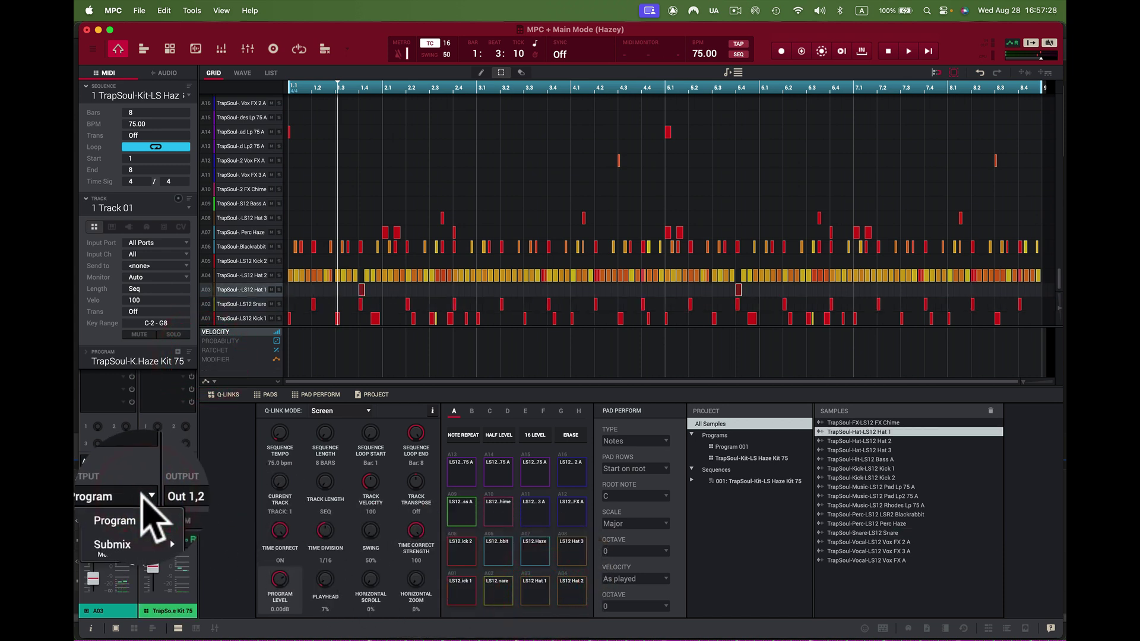
mouse_move(143, 540)
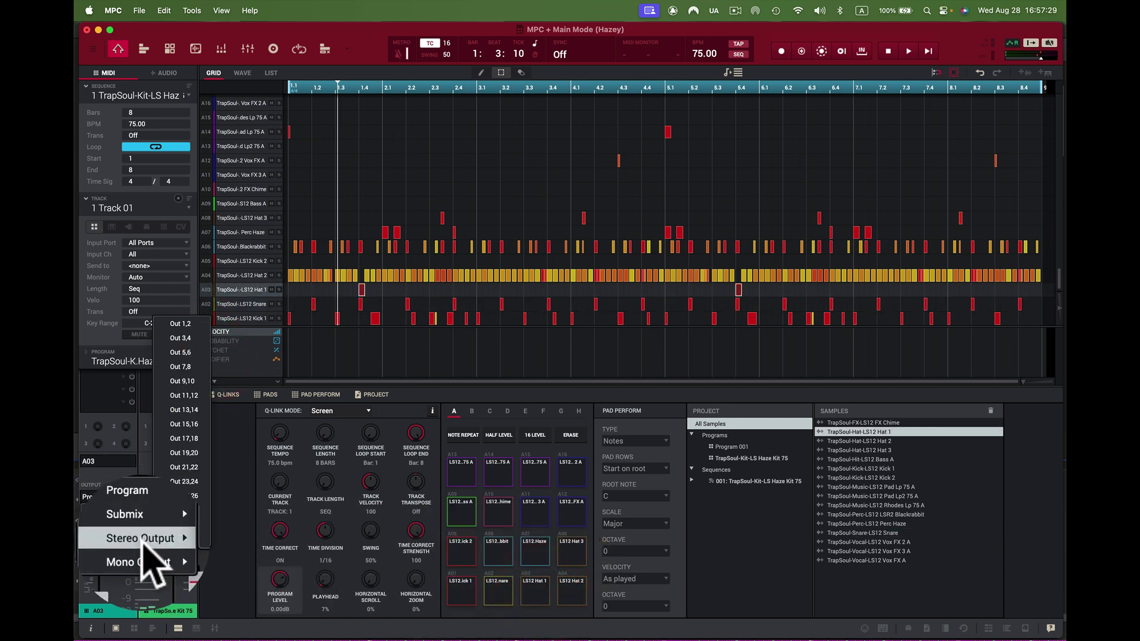
left_click(178, 368)
Select pad A04 (Hat 2) and route its output to the stereo pair Out 9,10
left_click(573, 587)
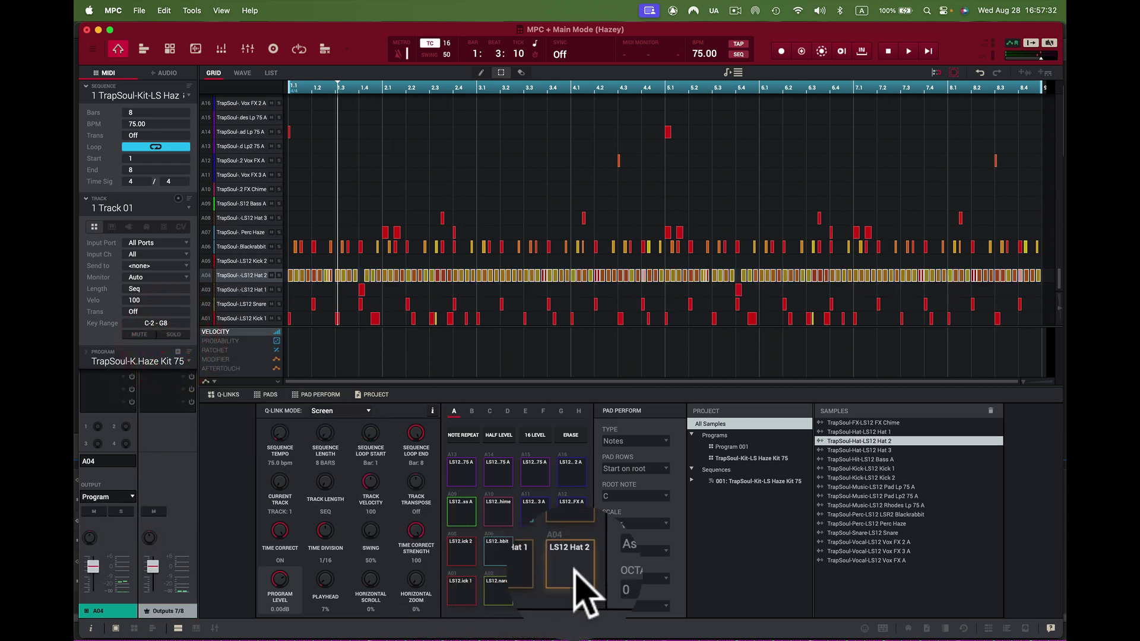
left_click(142, 494)
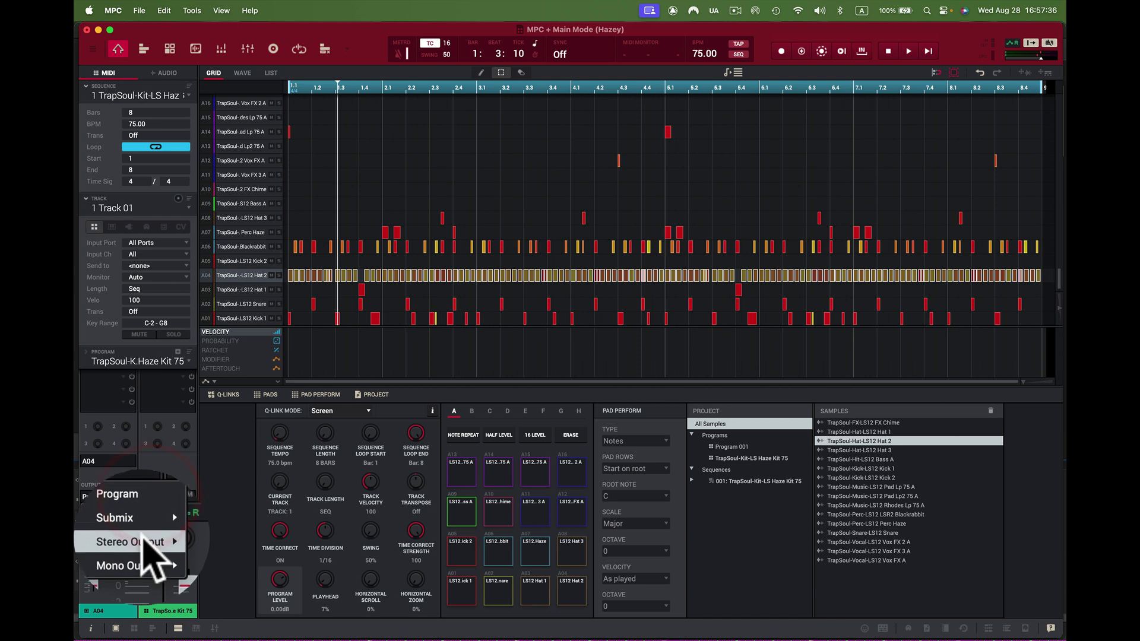
mouse_move(136, 540)
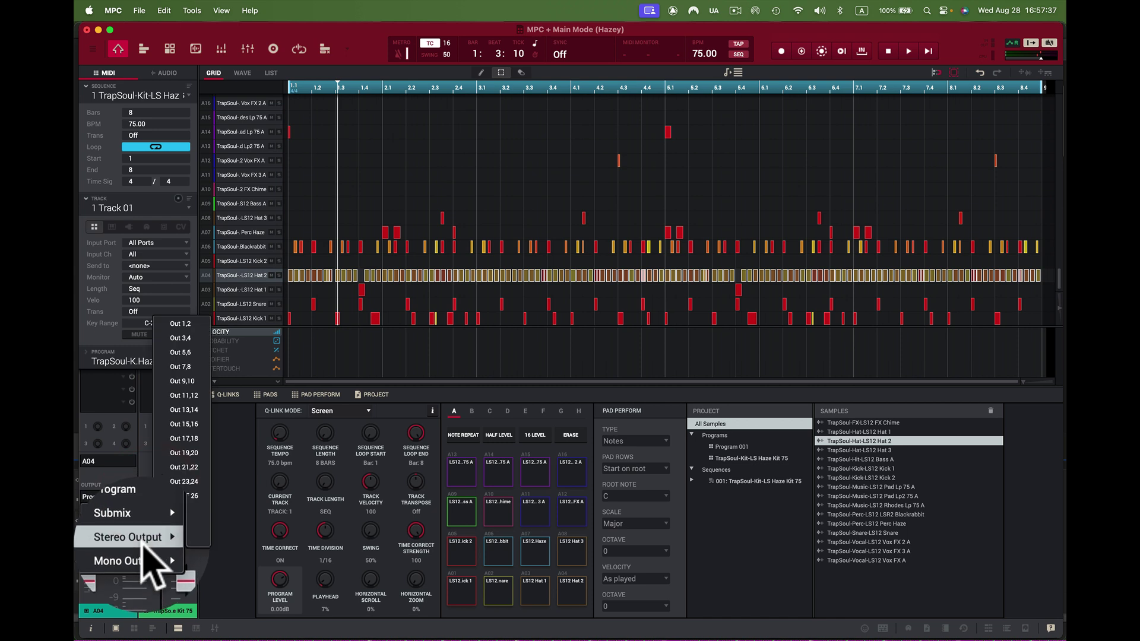
left_click(181, 381)
Select pad A05 (Kick 2) and route its output to the stereo pair Out 11,12
left_click(454, 558)
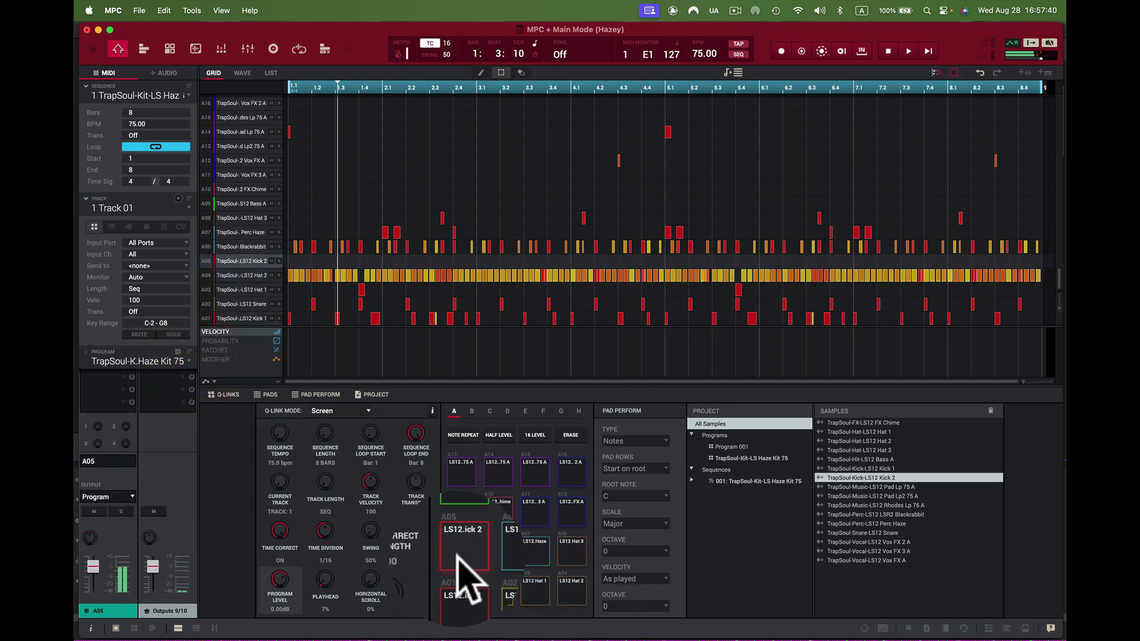
left_click(137, 497)
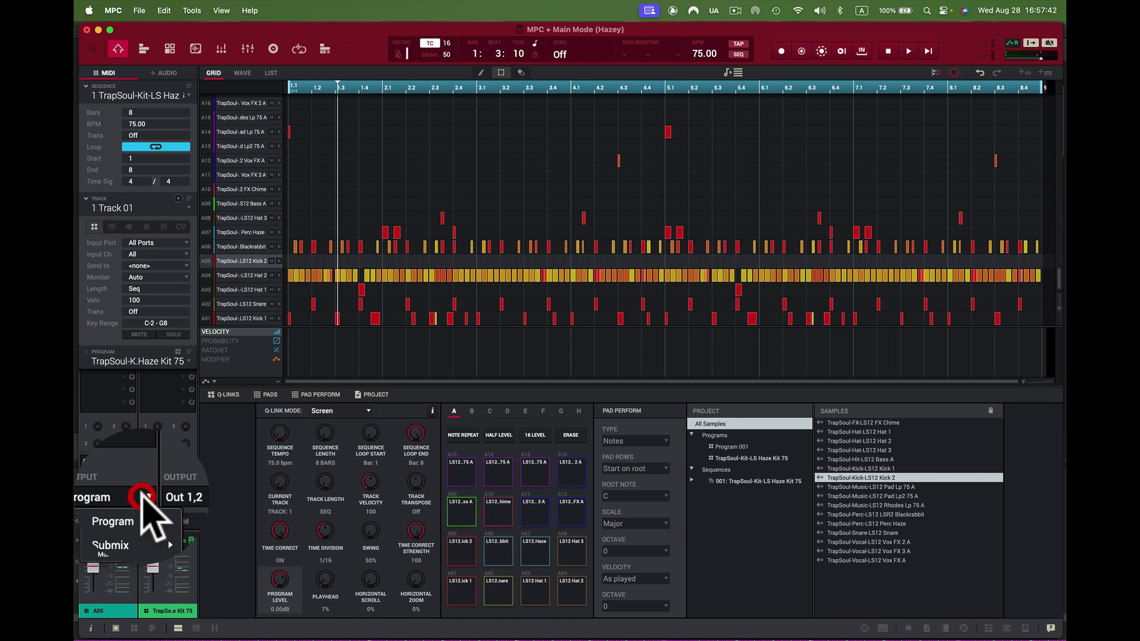
mouse_move(140, 540)
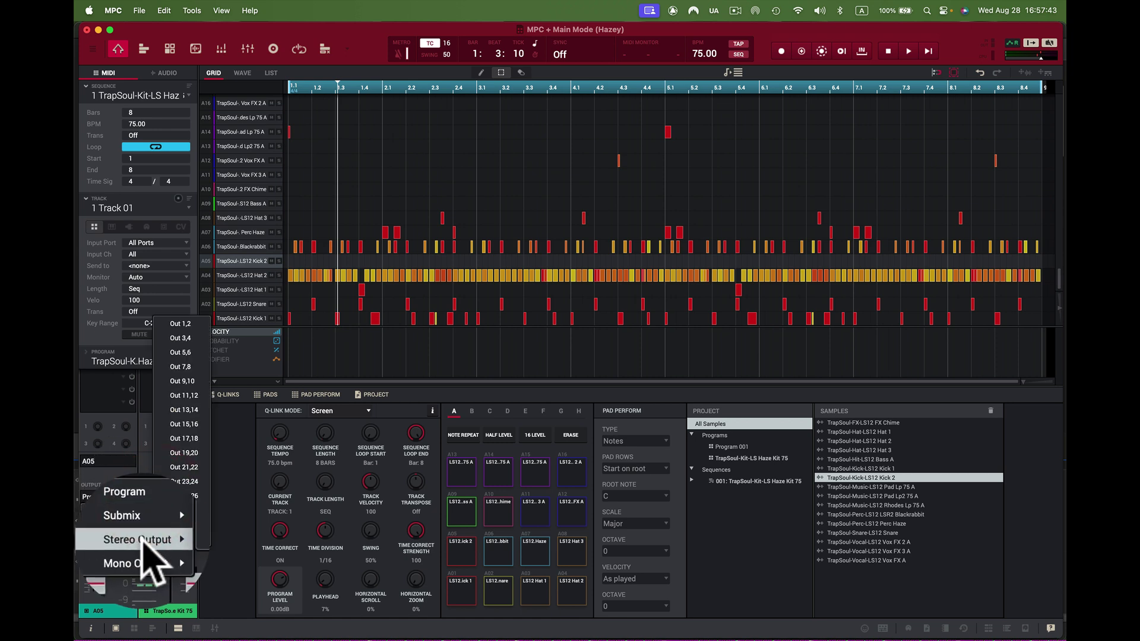
left_click(189, 394)
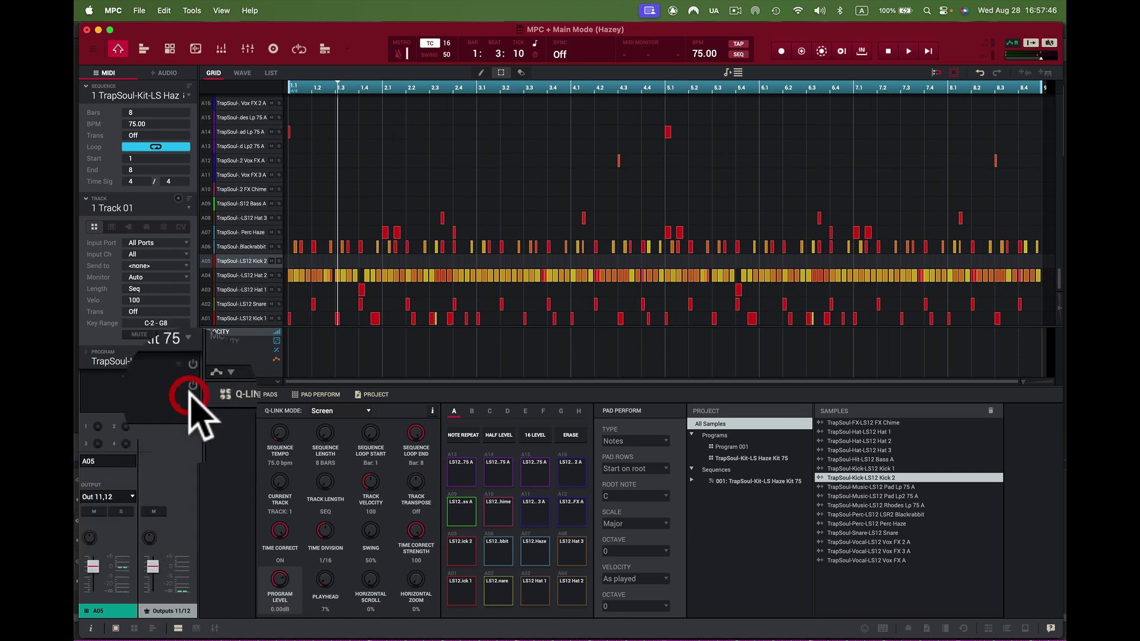
Select pad A06 (Blackrabbit) and route its output to the stereo pair Out 13,14
left_click(499, 553)
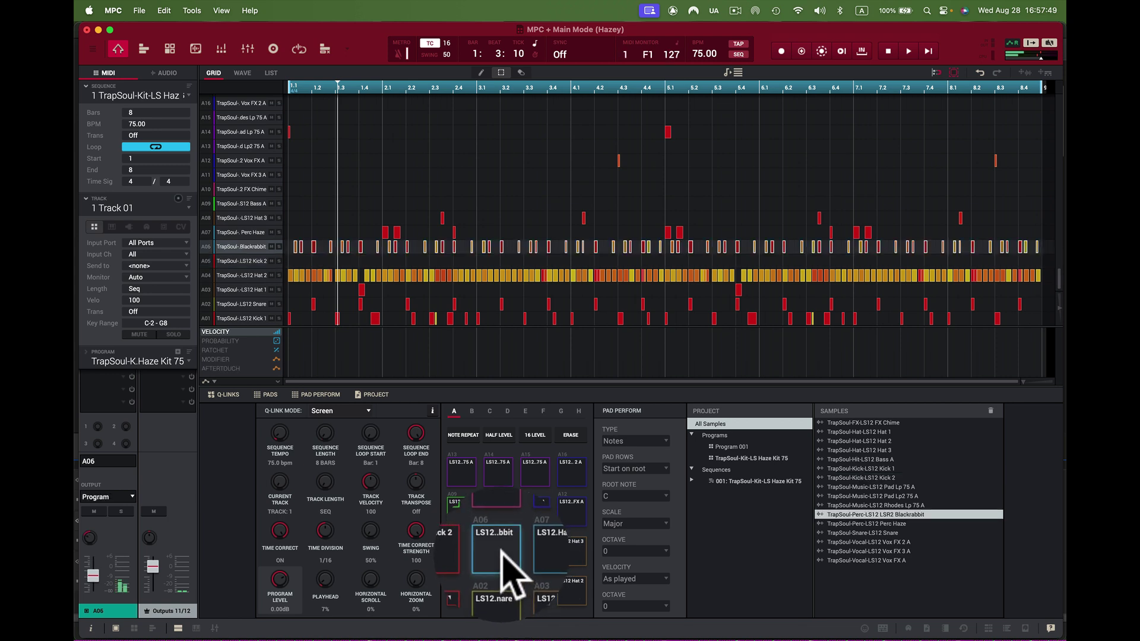
left_click(138, 497)
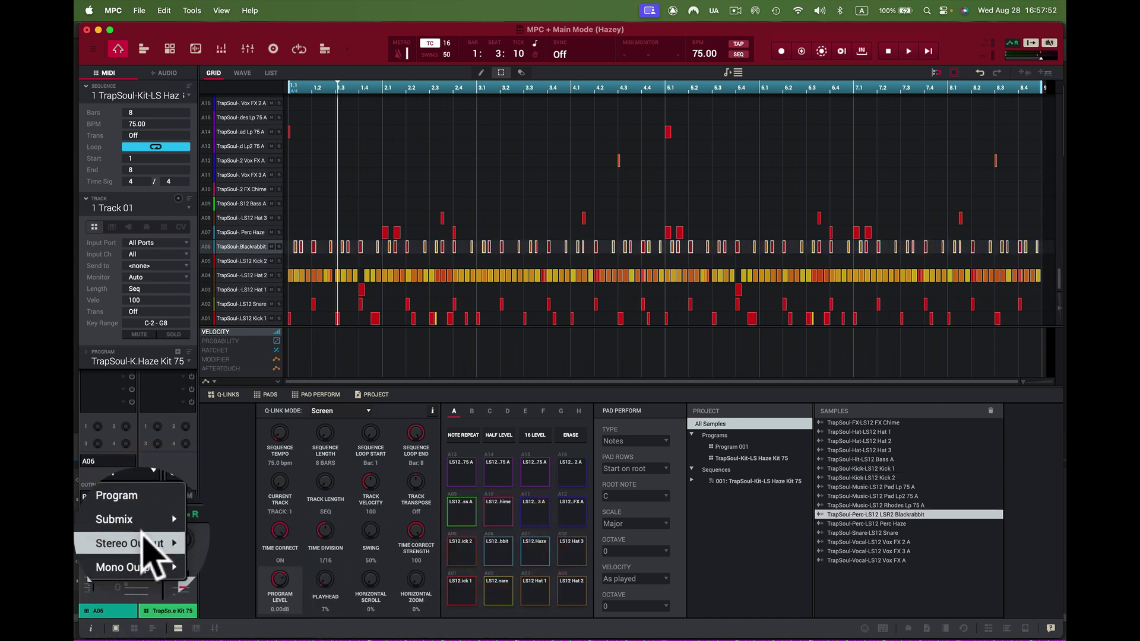
mouse_move(145, 539)
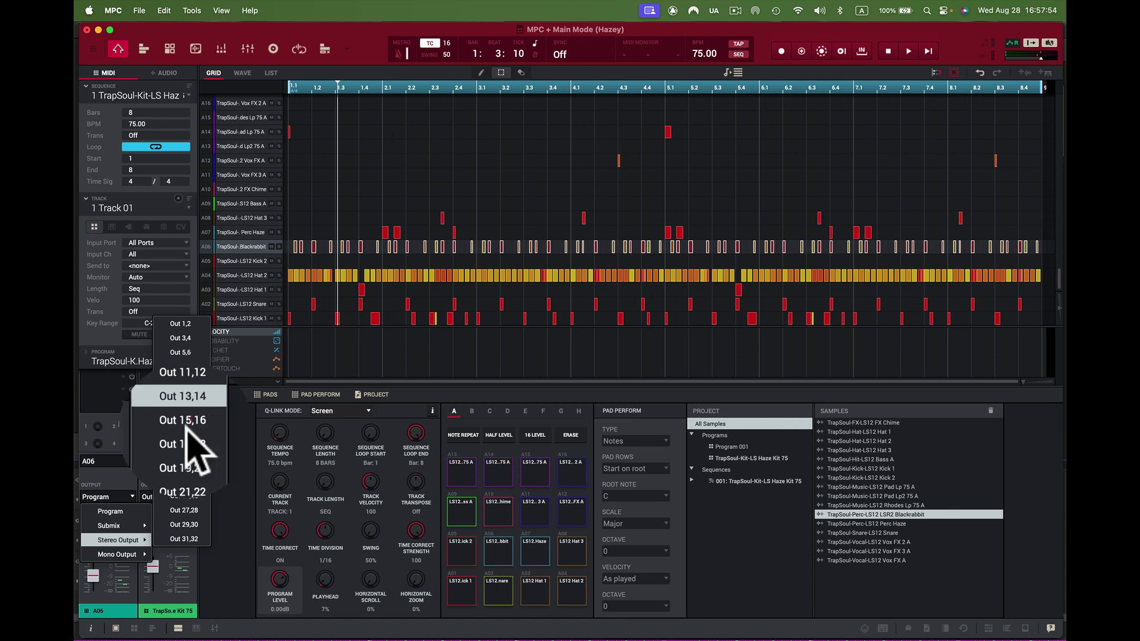
left_click(178, 409)
Route the output of pad A07 (Perc Haze) to the stereo pair Out 15,16, and recheck pad A06's output
left_click(531, 552)
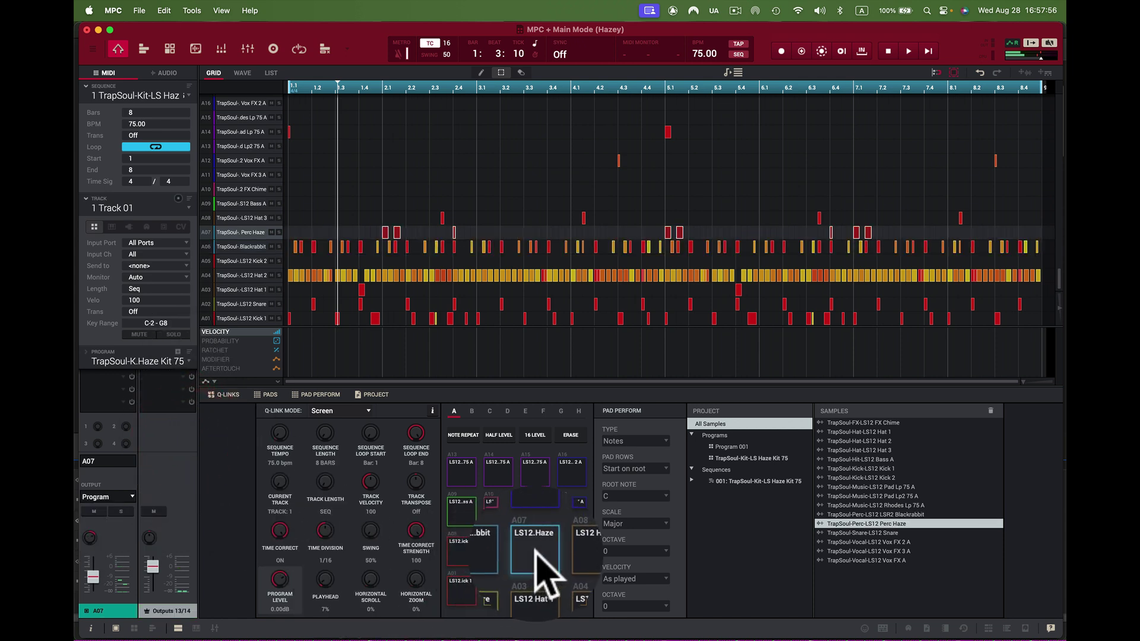
left_click(145, 497)
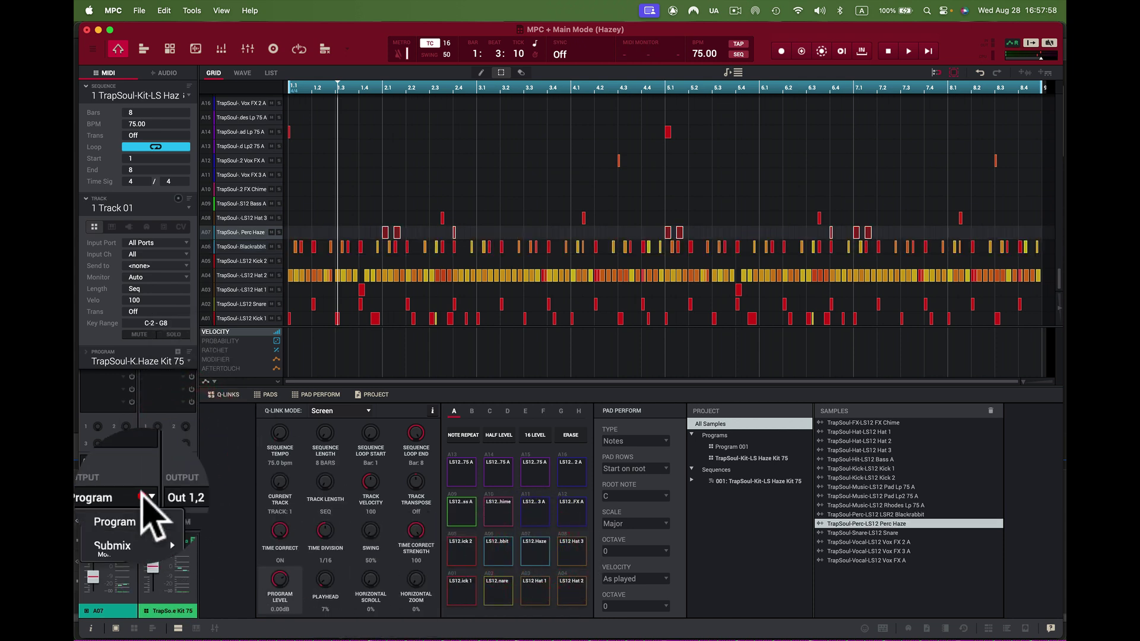
mouse_move(149, 540)
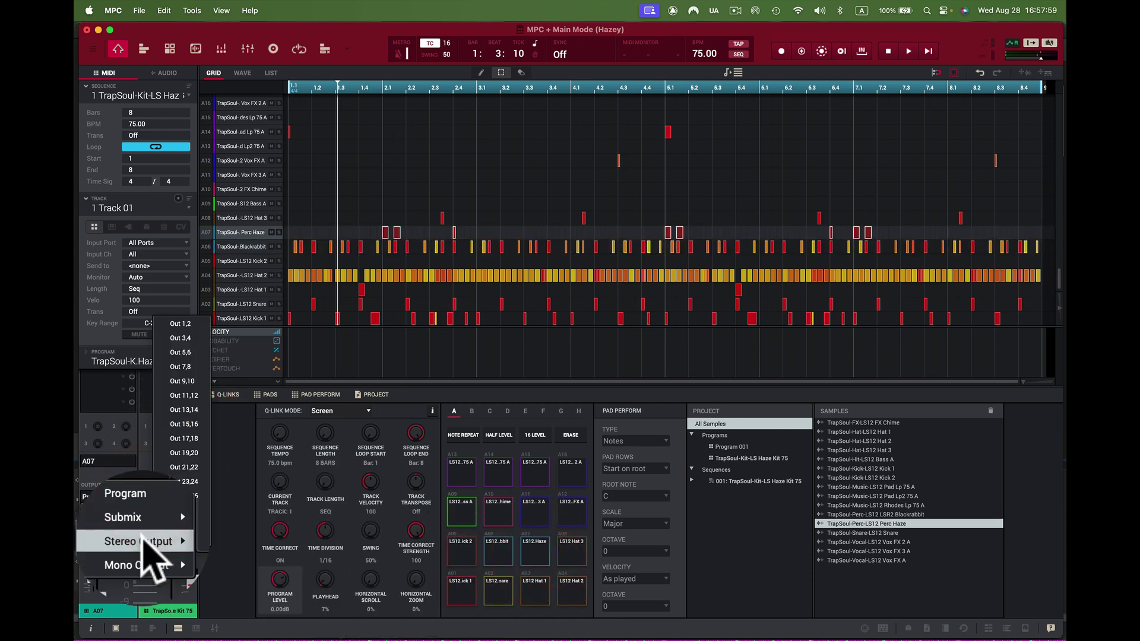
left_click(193, 424)
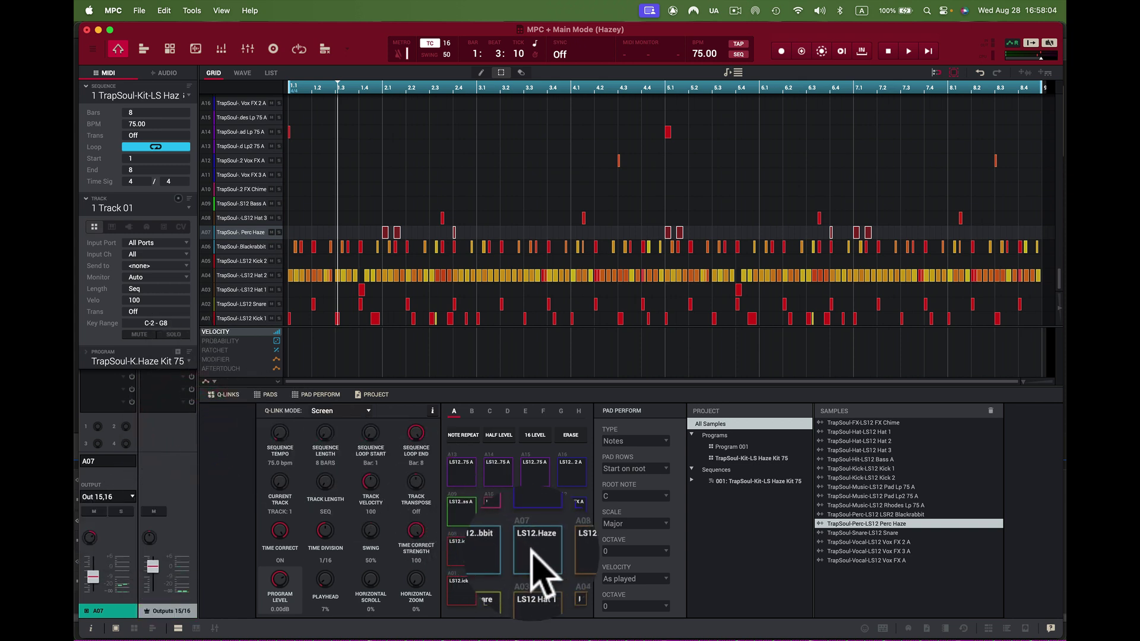
left_click(499, 546)
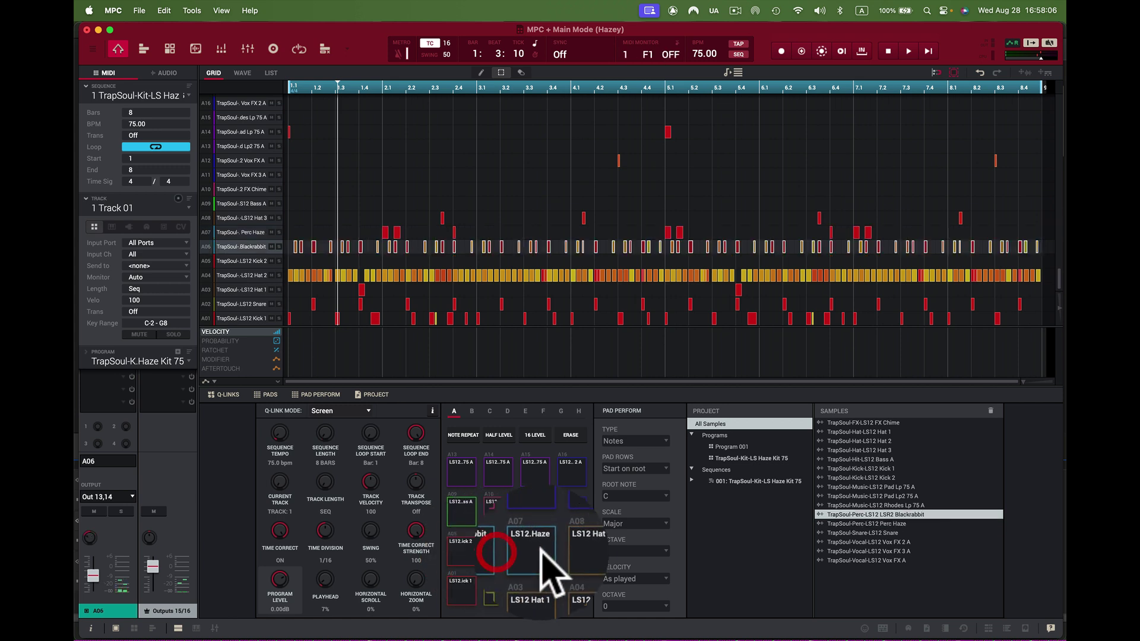
Select pad A08 (Hat 3) and route its output to the stereo pair Out 17,18
left_click(571, 552)
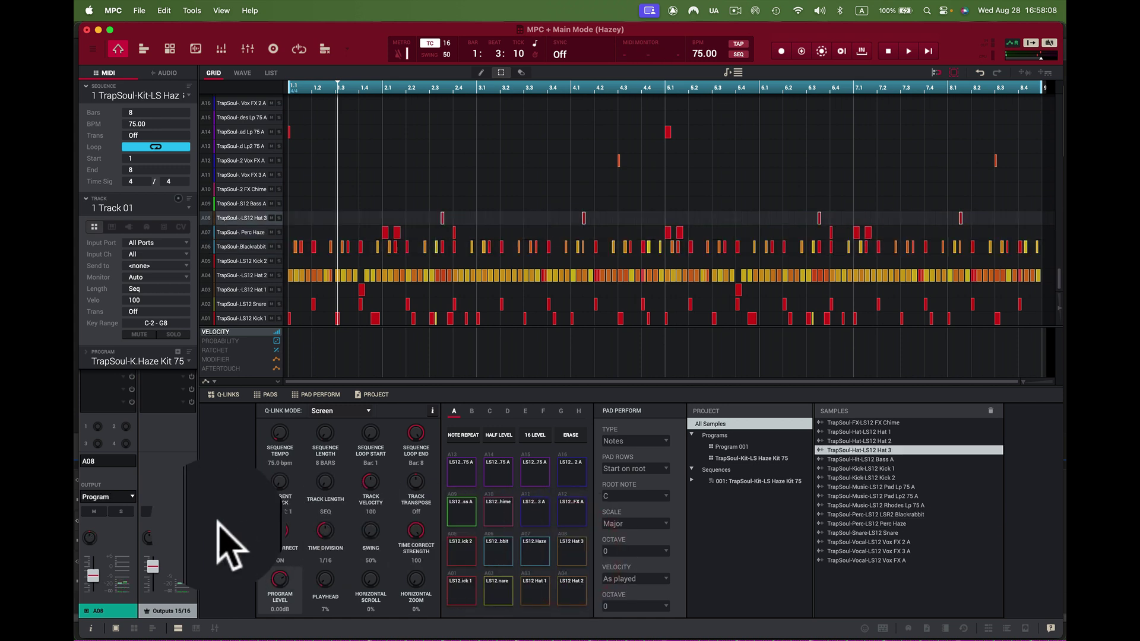
left_click(133, 497)
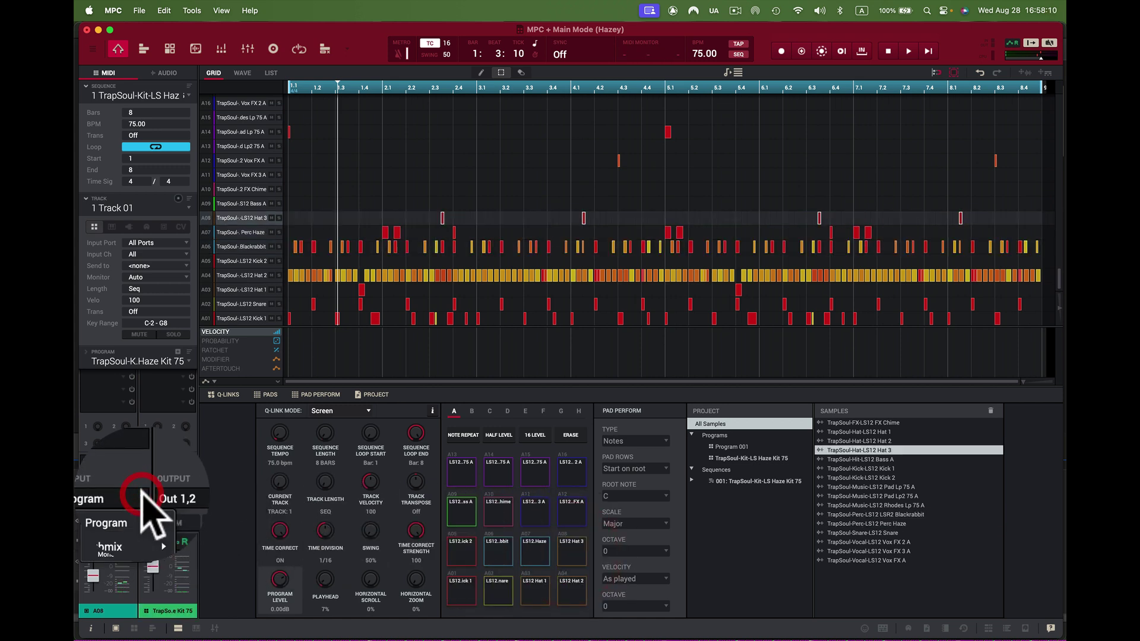
mouse_move(148, 540)
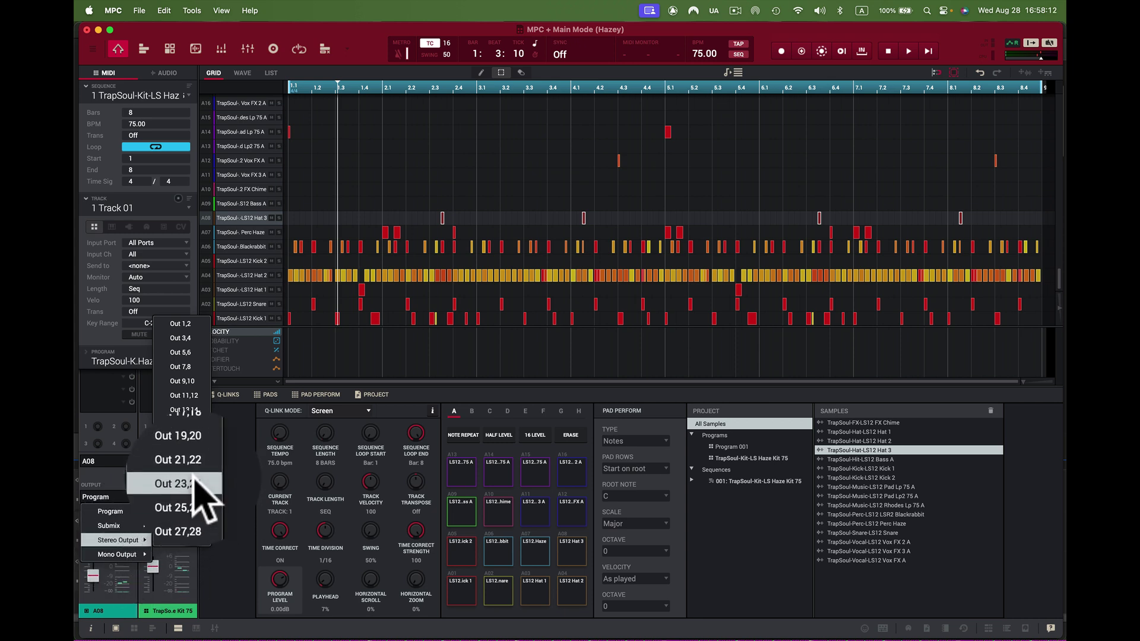
left_click(190, 440)
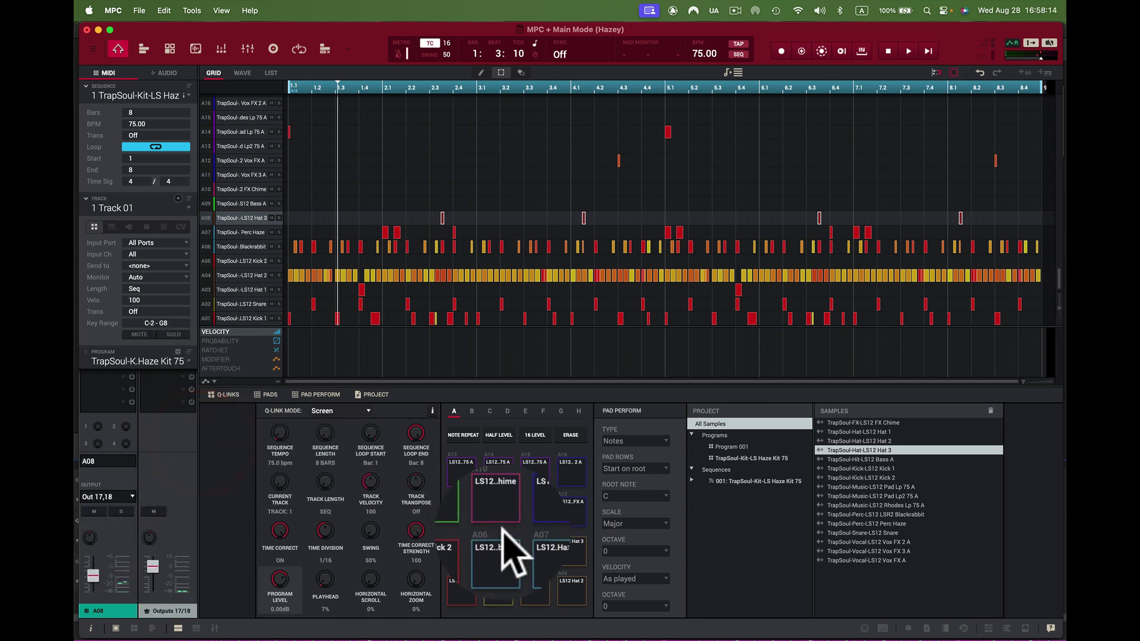
Go through pads A09 to A16 to check their outputs, and recheck pads A09 and A08
left_click(461, 510)
left_click(498, 511)
left_click(522, 519)
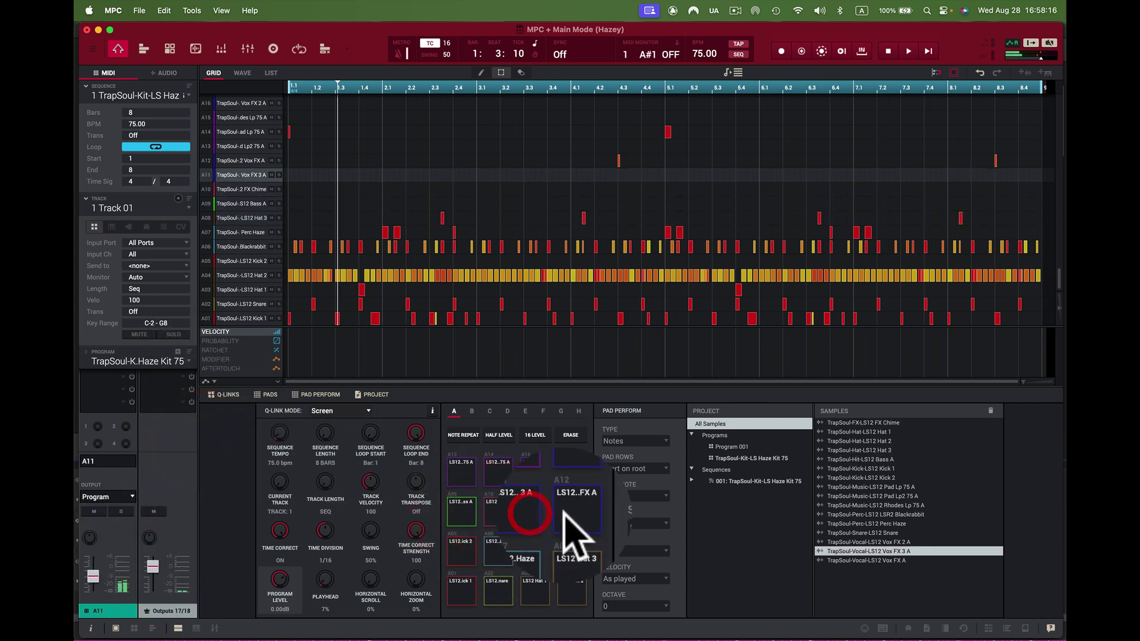
left_click(565, 516)
left_click(461, 478)
left_click(498, 478)
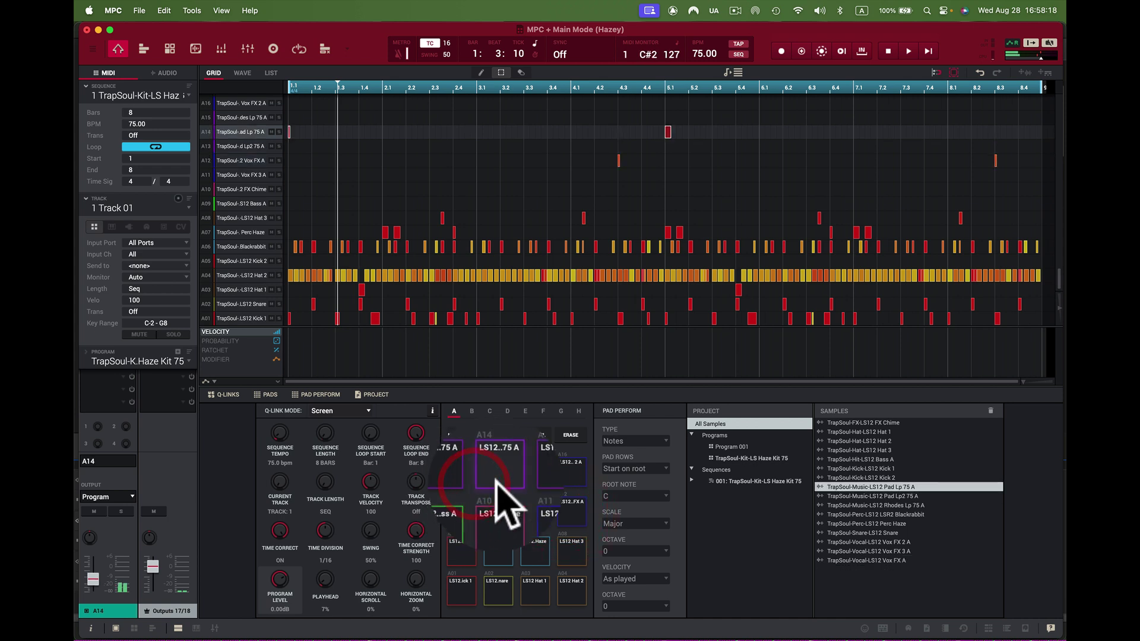
left_click(532, 481)
left_click(570, 472)
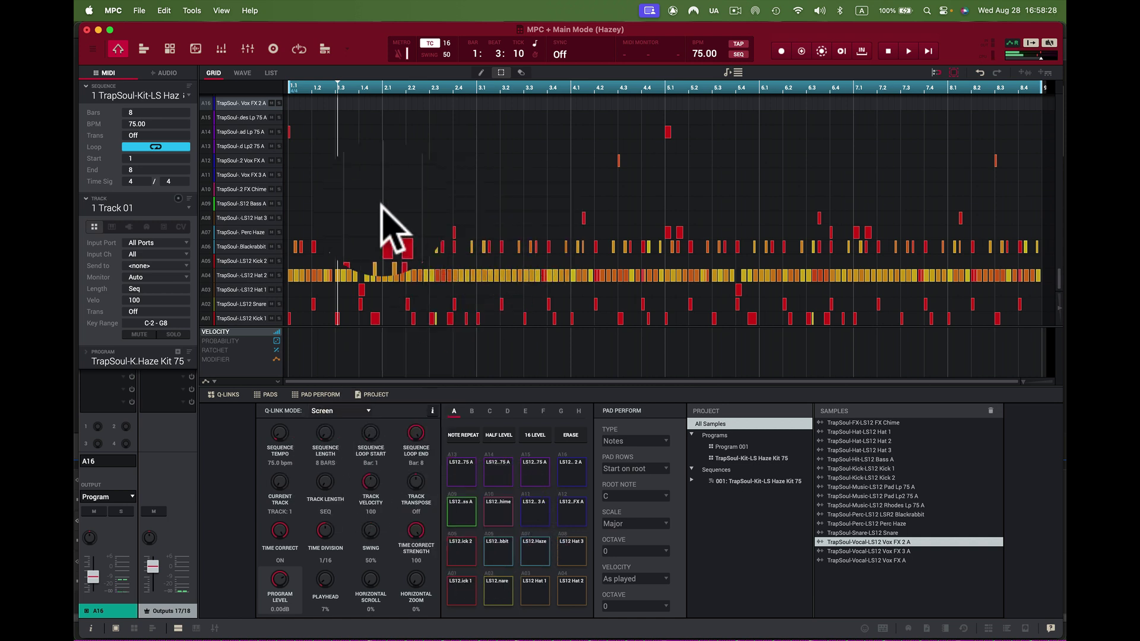
left_click(203, 203)
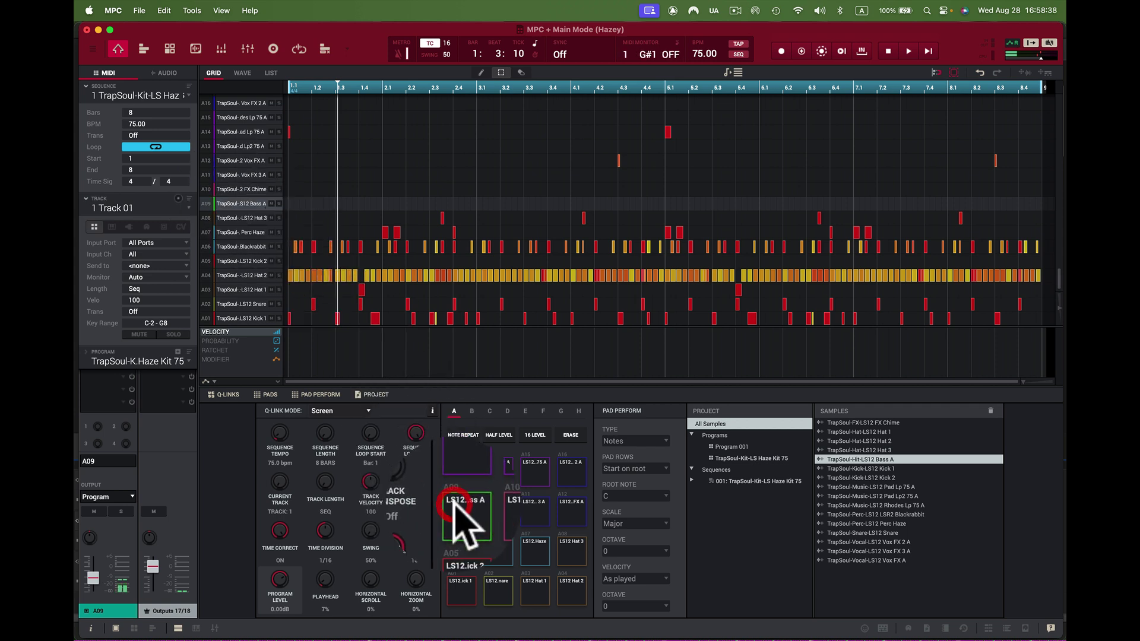
left_click(571, 547)
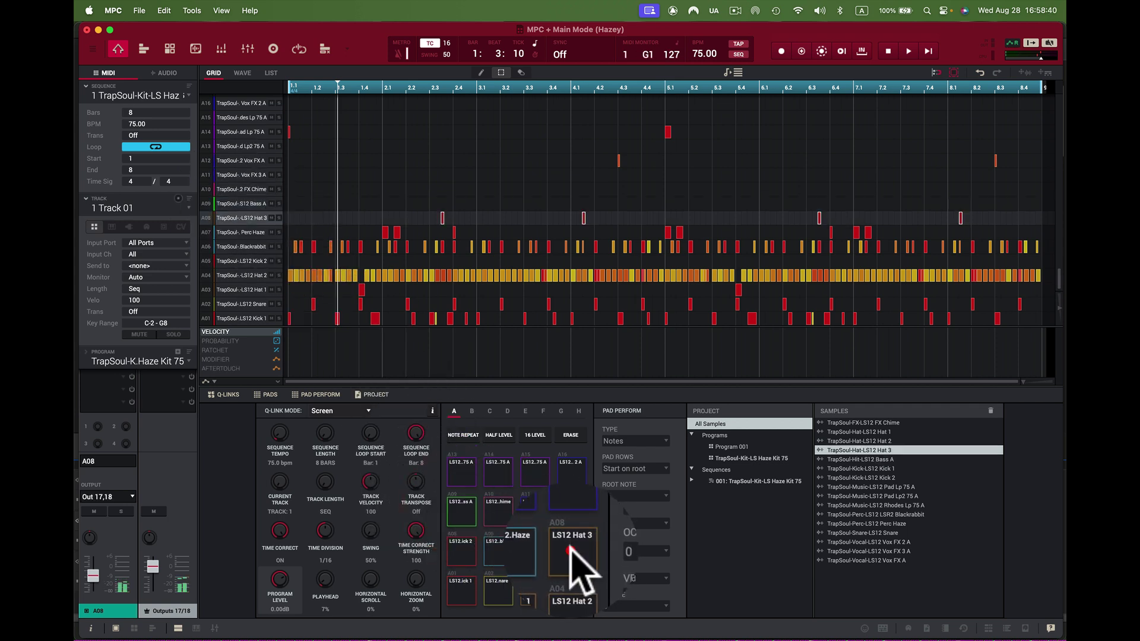
Select pad A10 (FX Chime) and route its output to the stereo pair Out 19,20
left_click(501, 510)
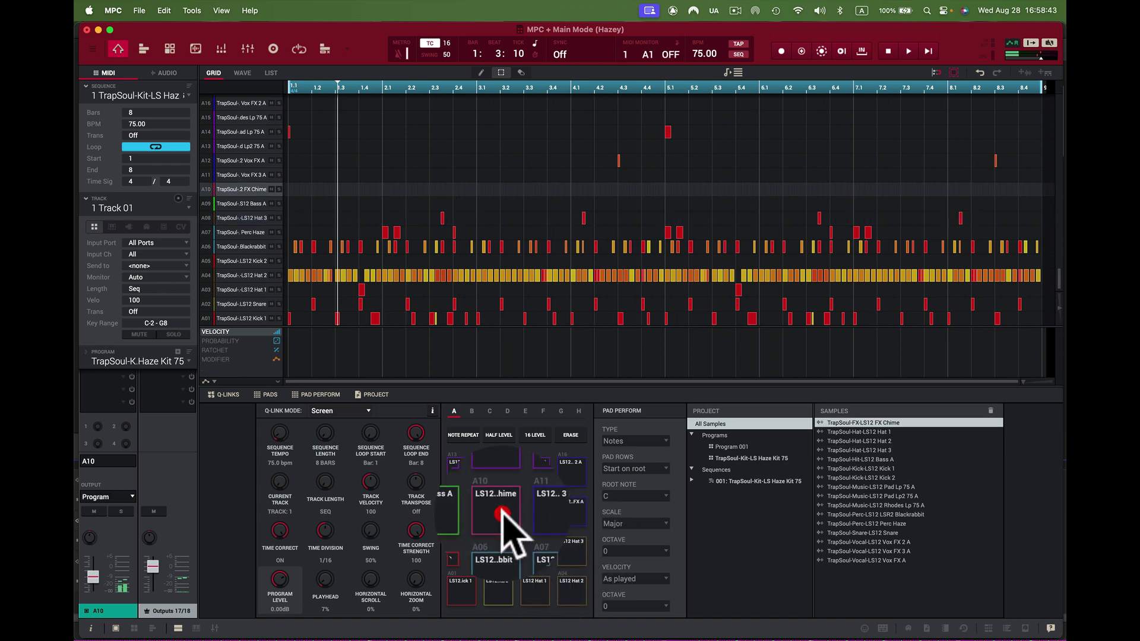
left_click(143, 497)
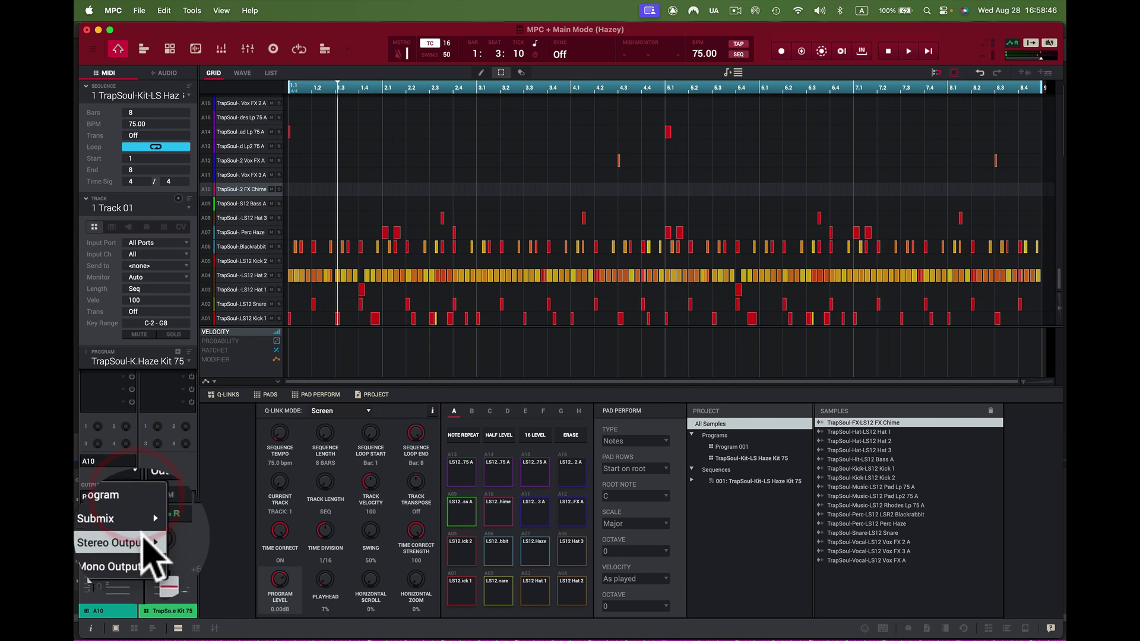
mouse_move(145, 542)
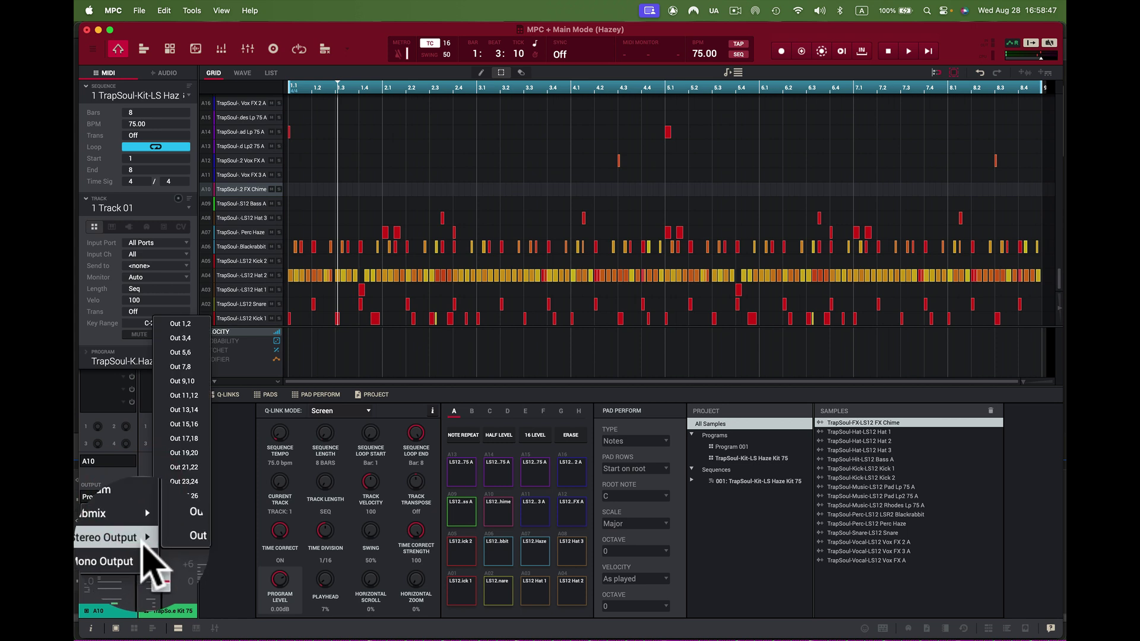
left_click(202, 455)
Select pad A11 (Vox FX 3) and route its output to the stereo pair Out 21,22
left_click(536, 511)
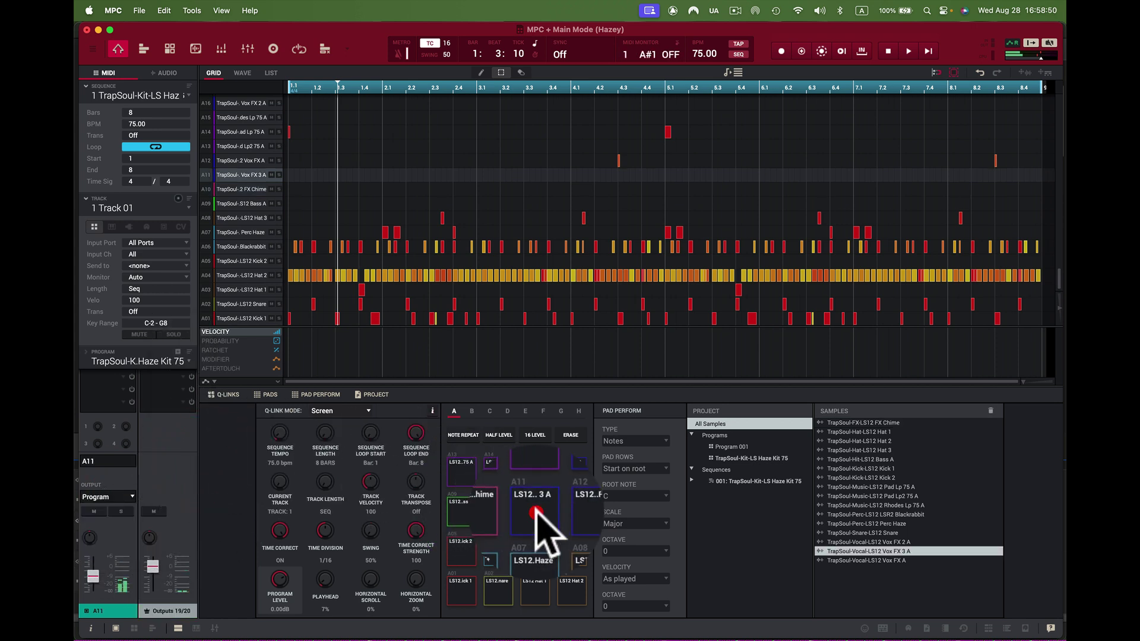
left_click(132, 496)
mouse_move(145, 540)
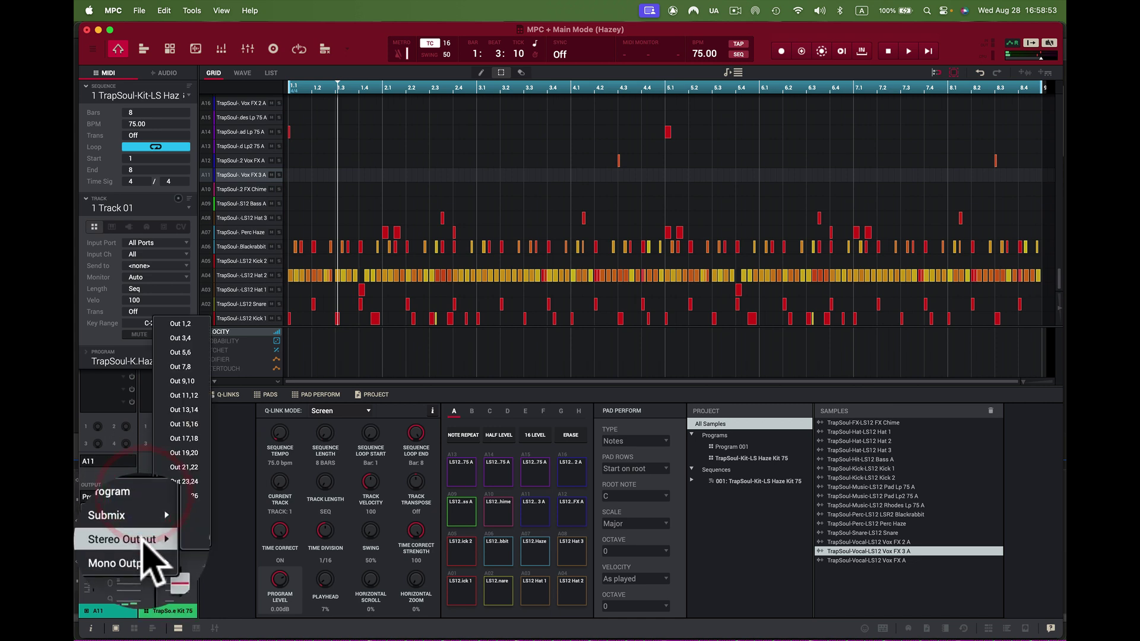
left_click(198, 469)
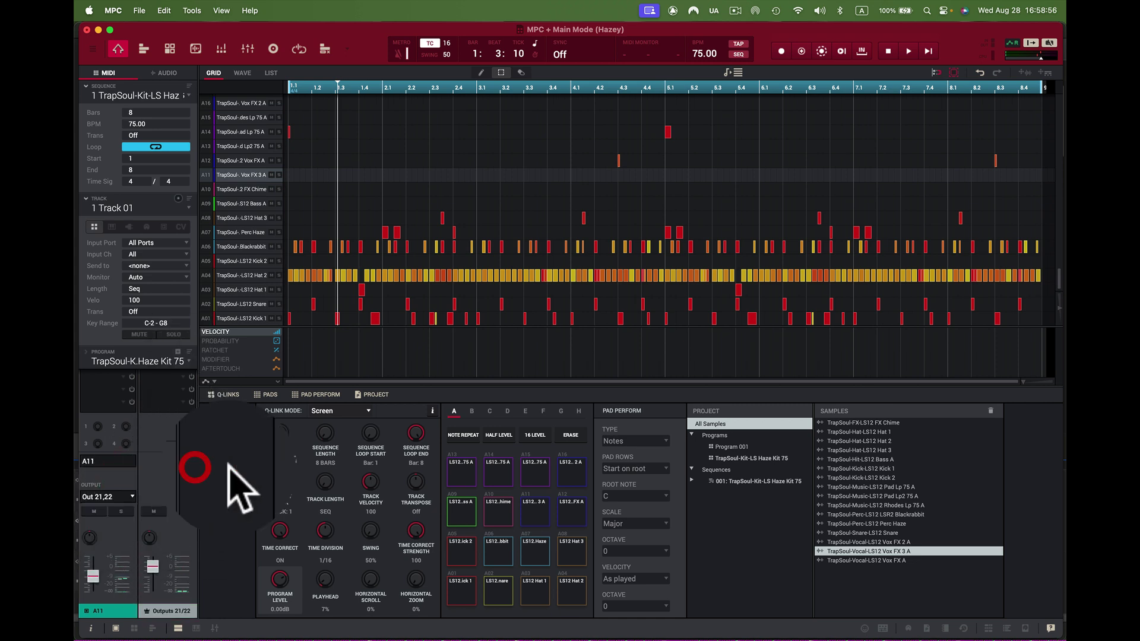
Select pads A12 and A16 to check their outputs, and save the Hazey project
left_click(571, 512)
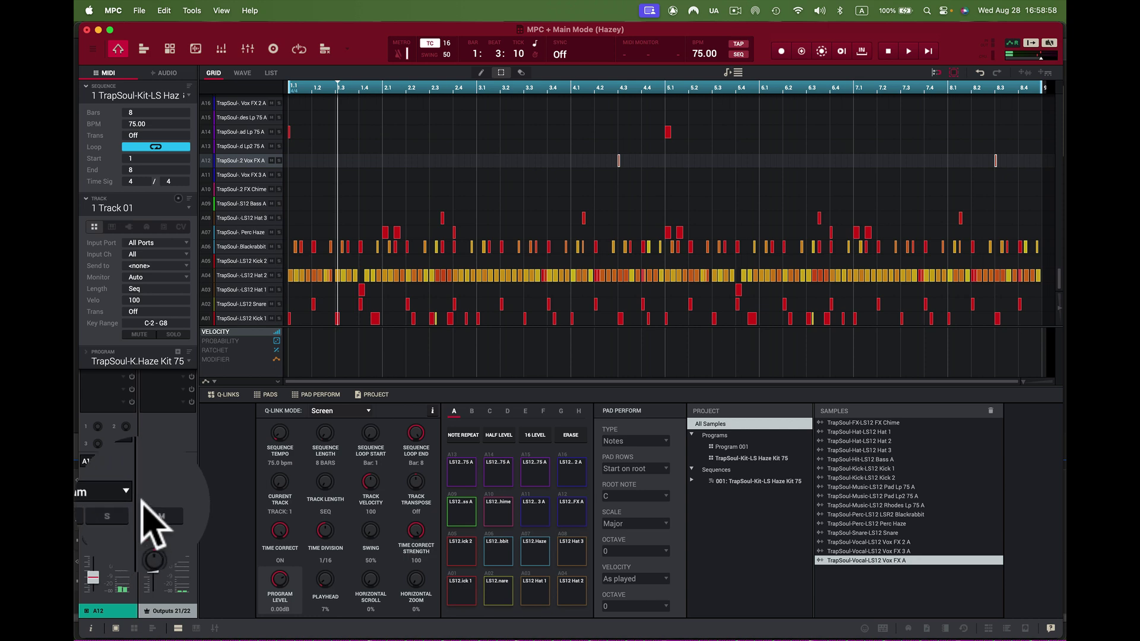
left_click(561, 479)
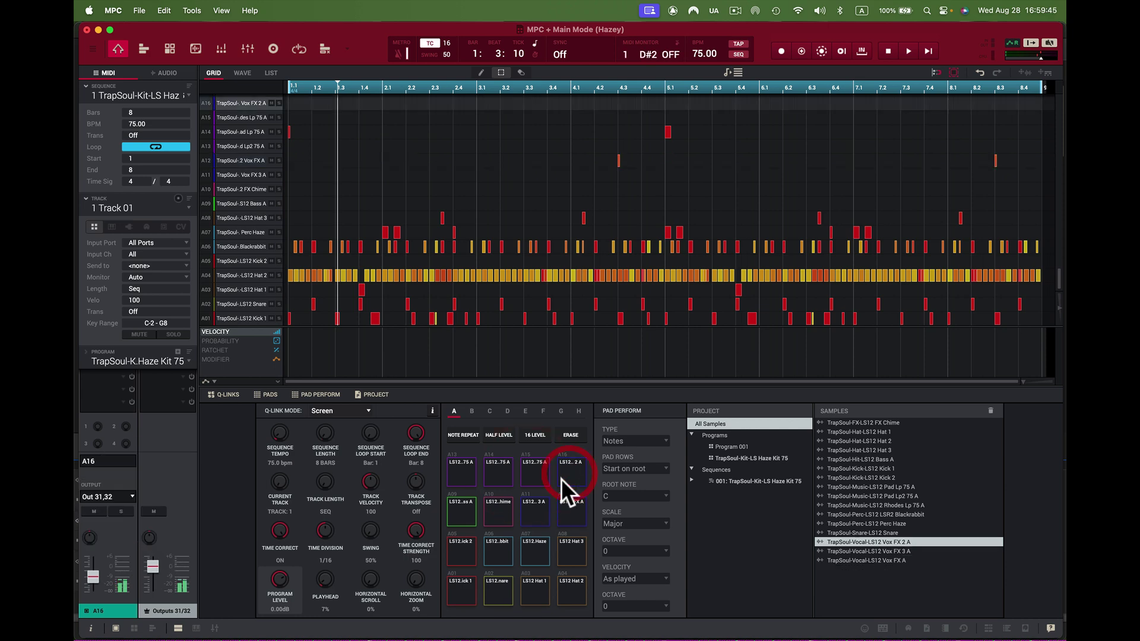
key("super+s")
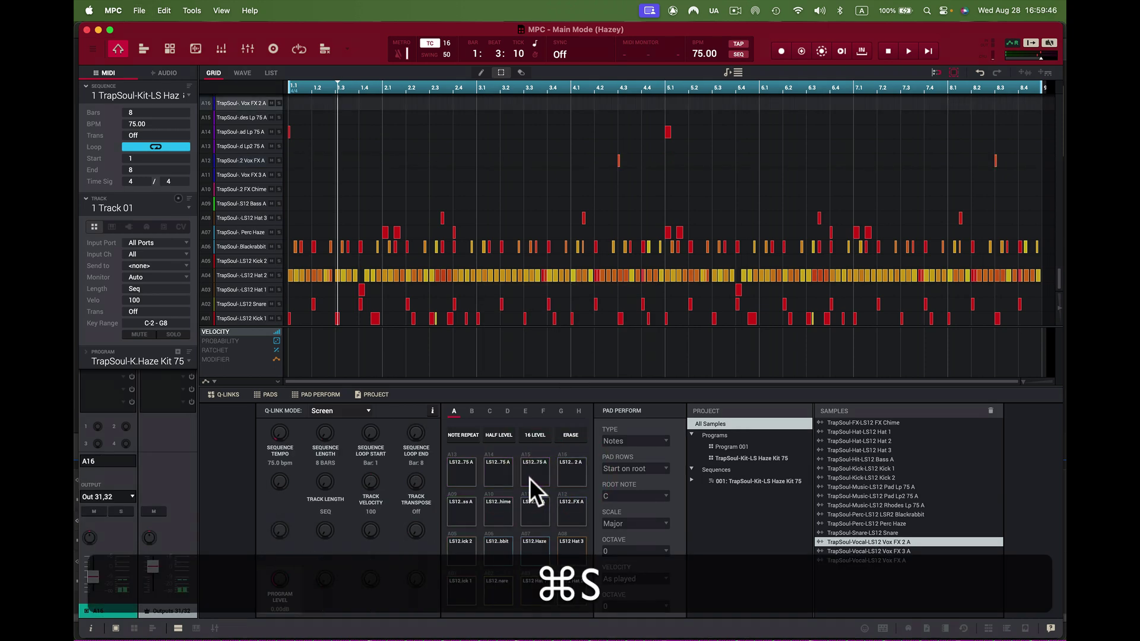
key("super+s")
Quit the standalone MPC and load the recent Hazey project into the MPC plug-in in Ableton Live
left_click(113, 7)
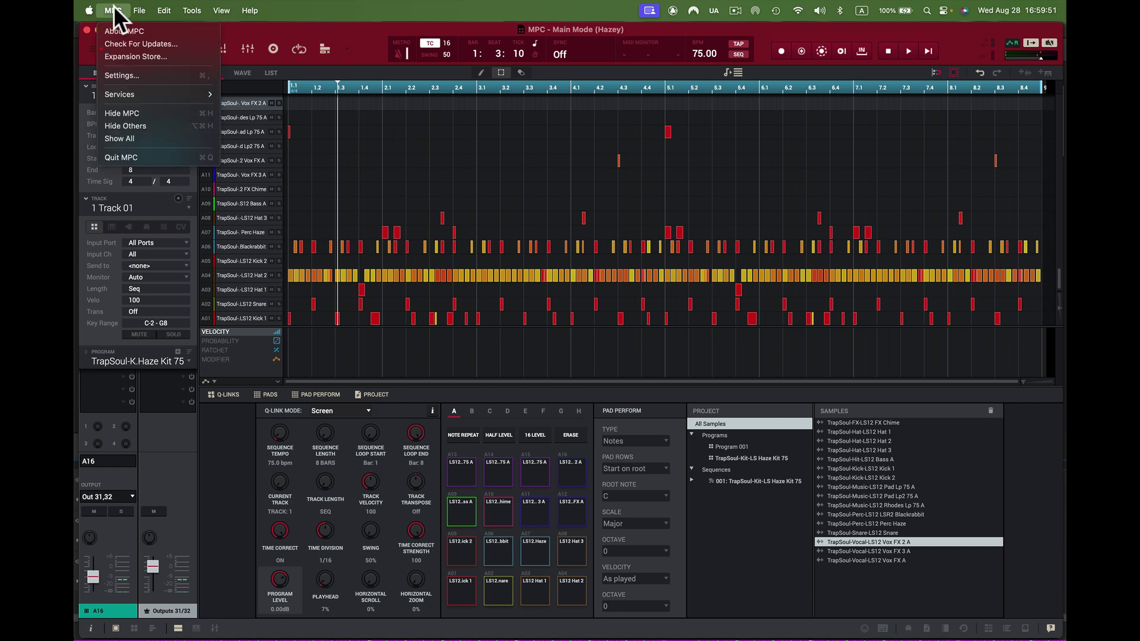
left_click(135, 158)
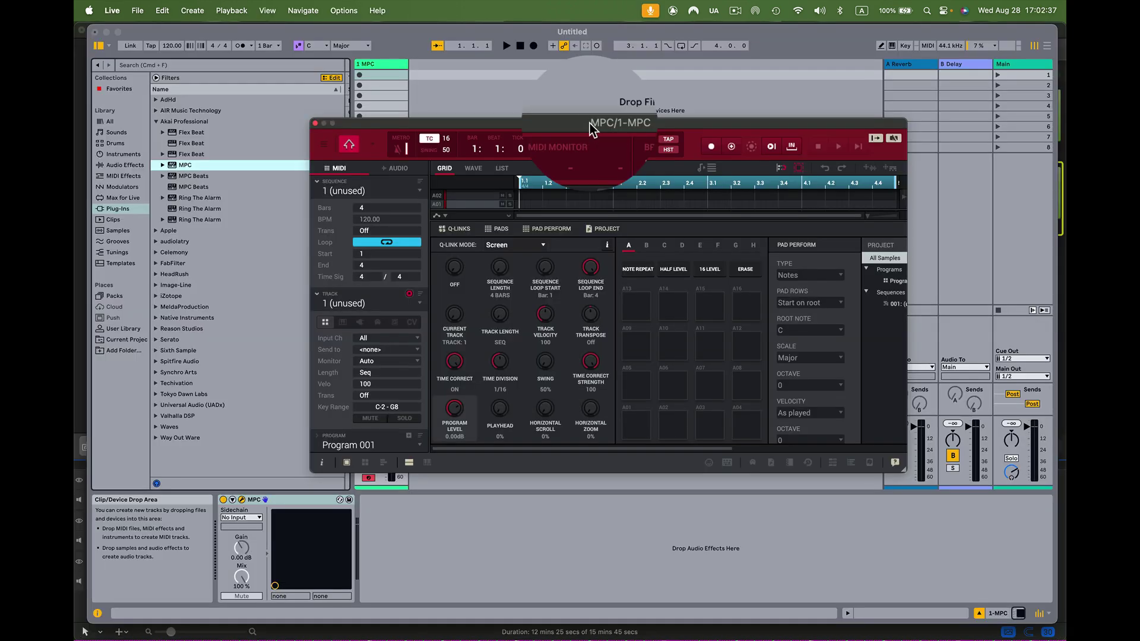
left_click_drag(590, 123, 611, 135)
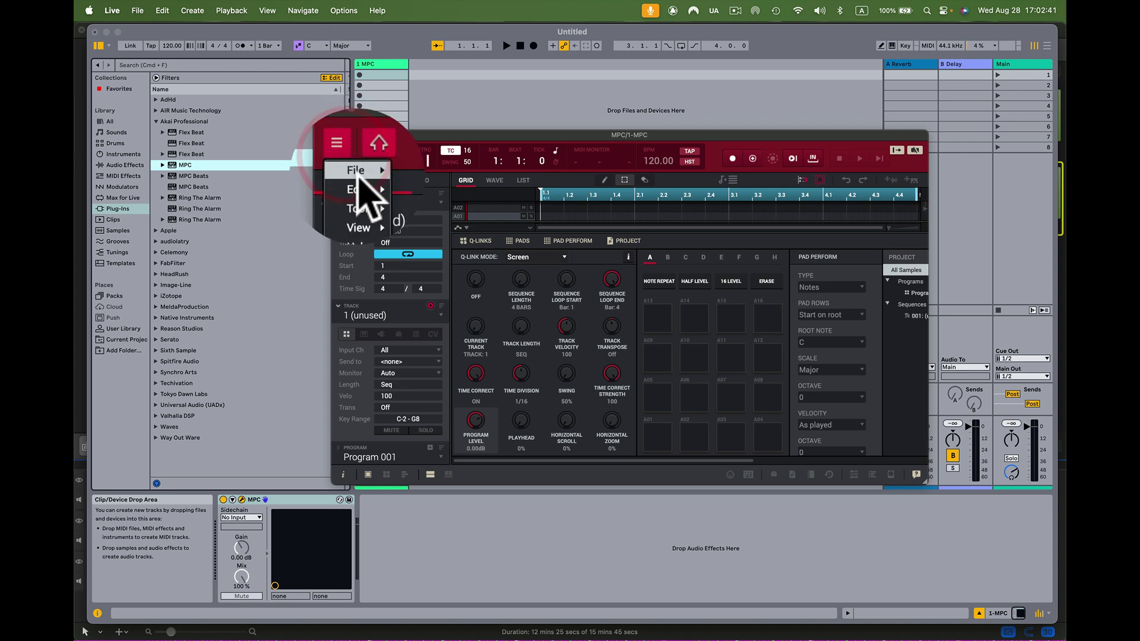
mouse_move(359, 173)
mouse_move(463, 202)
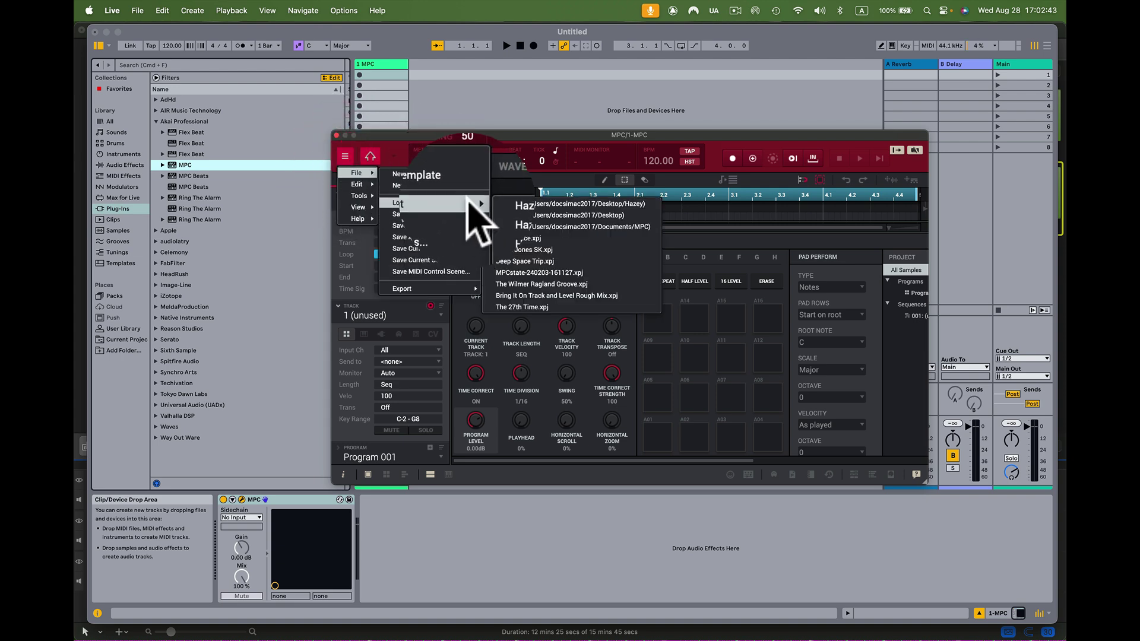
left_click(547, 203)
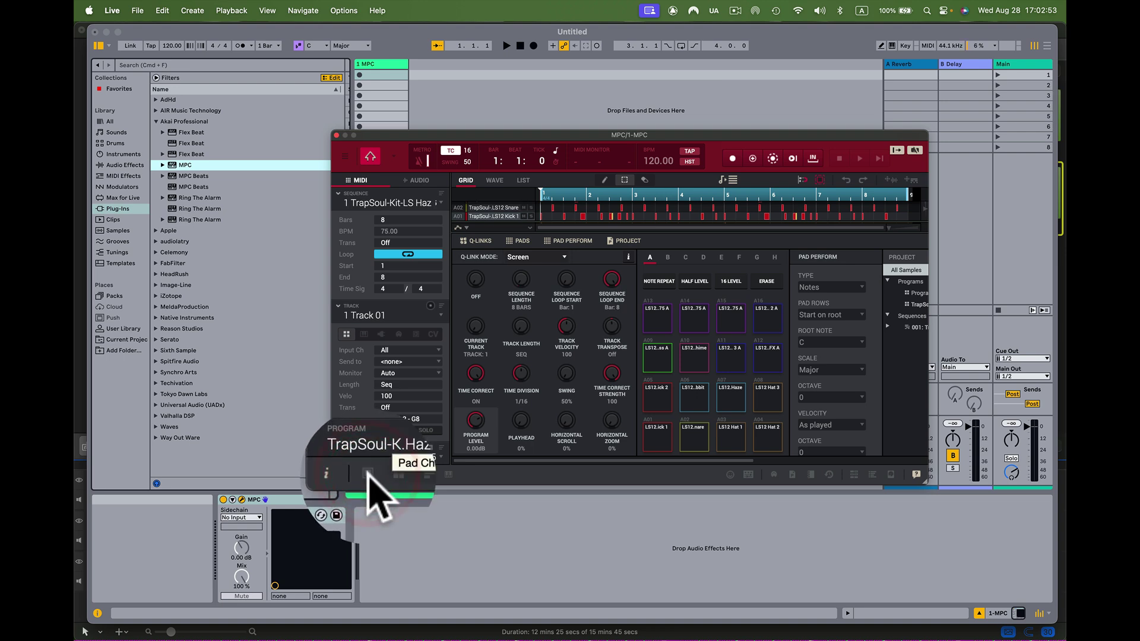
Show the pad outputs in the enlarged plug-in window, check those of pads A02 to A14, and close the window
left_click(339, 306)
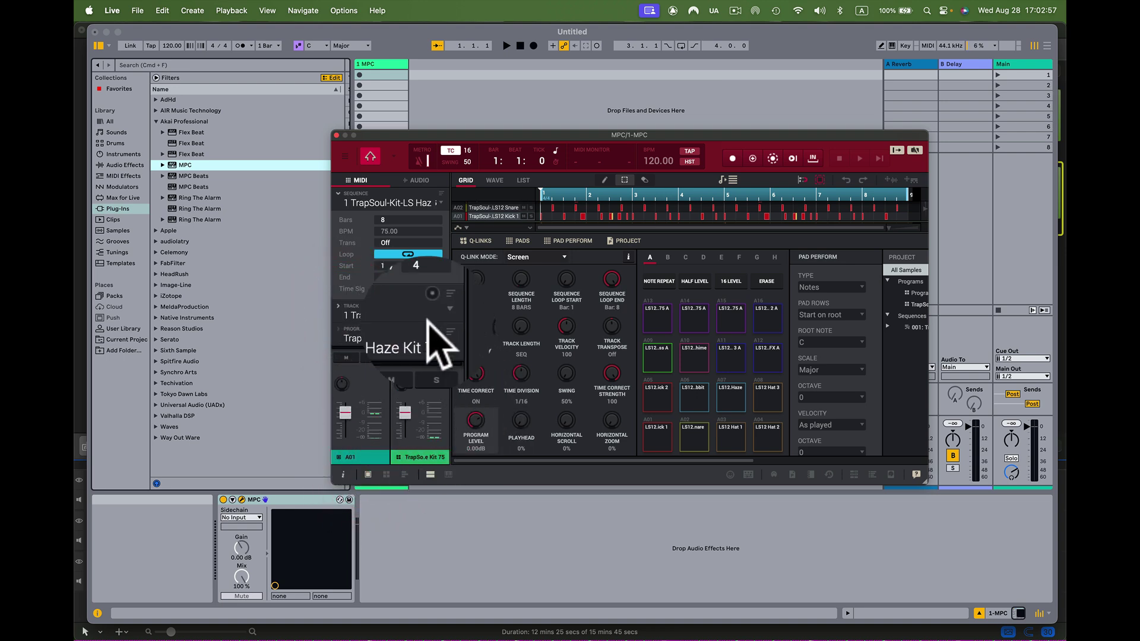
left_click_drag(926, 482, 942, 508)
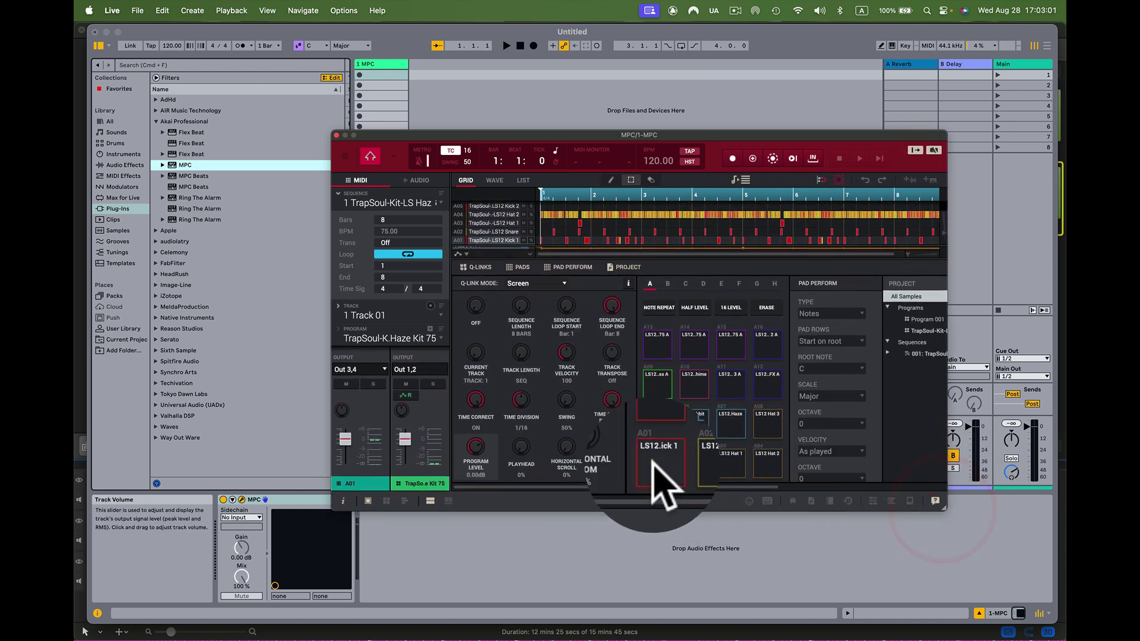
left_click(693, 465)
left_click(735, 463)
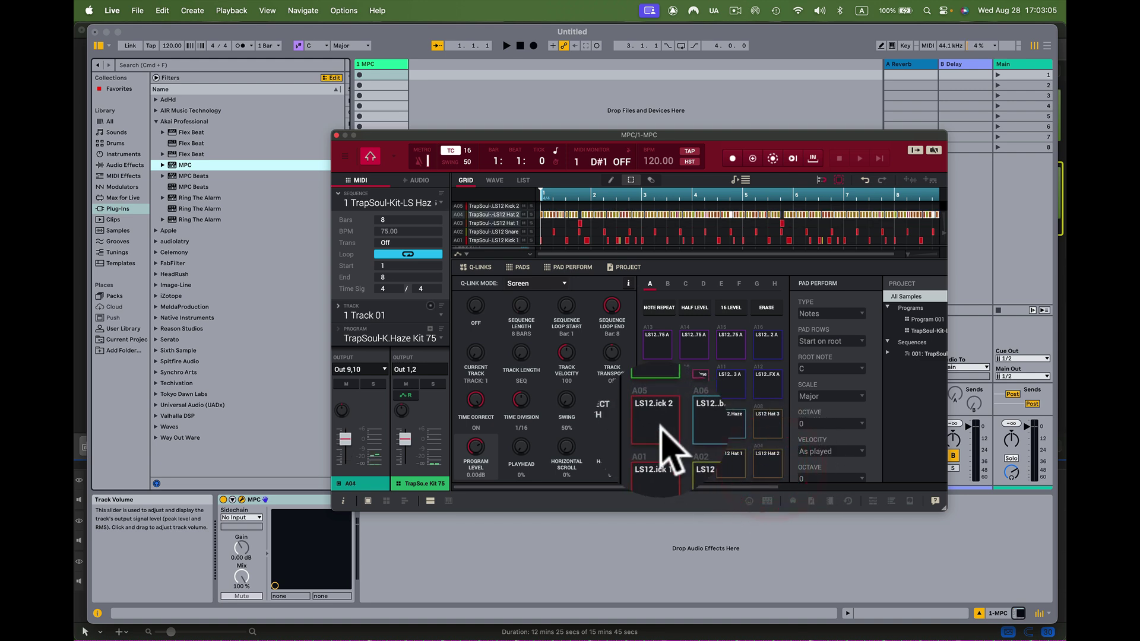
left_click(701, 424)
left_click(727, 426)
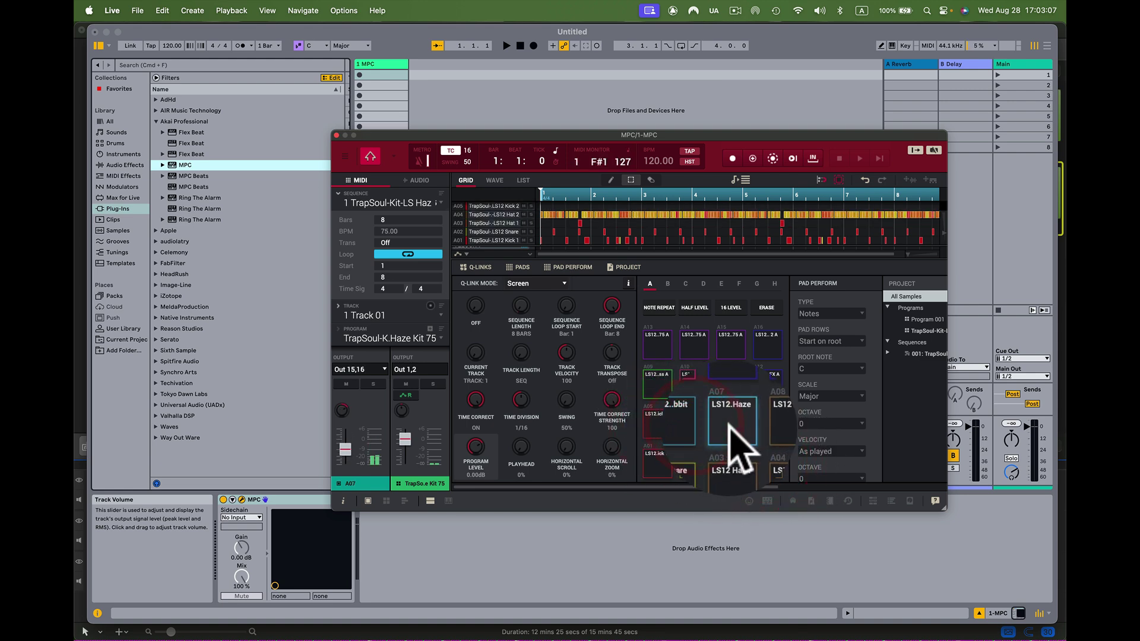
left_click(770, 432)
left_click(662, 387)
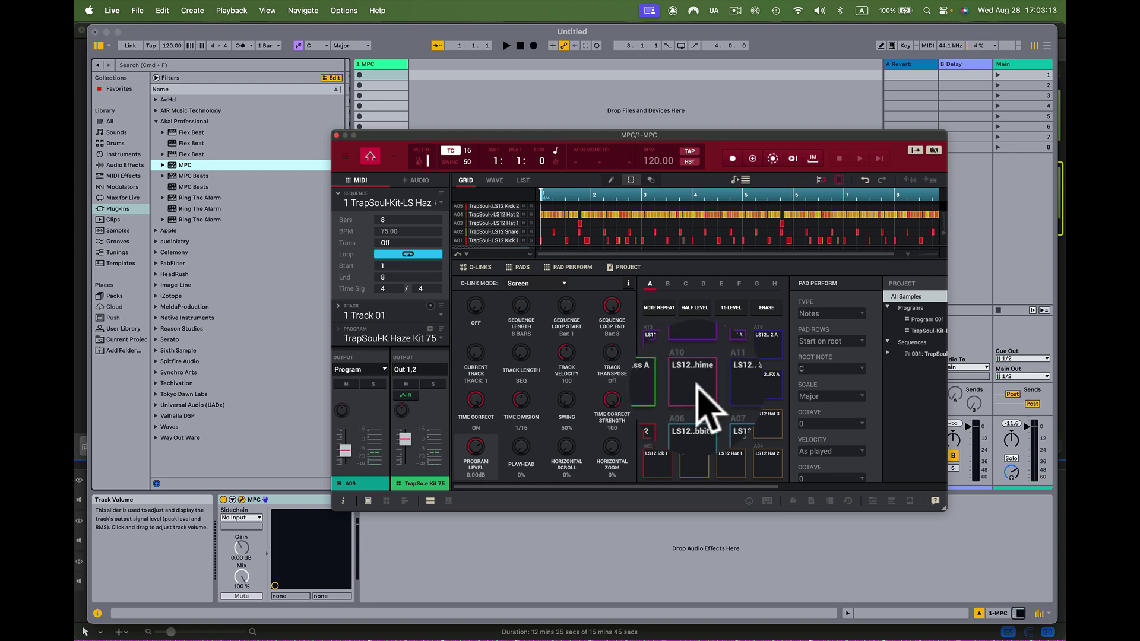
left_click(699, 389)
left_click(732, 385)
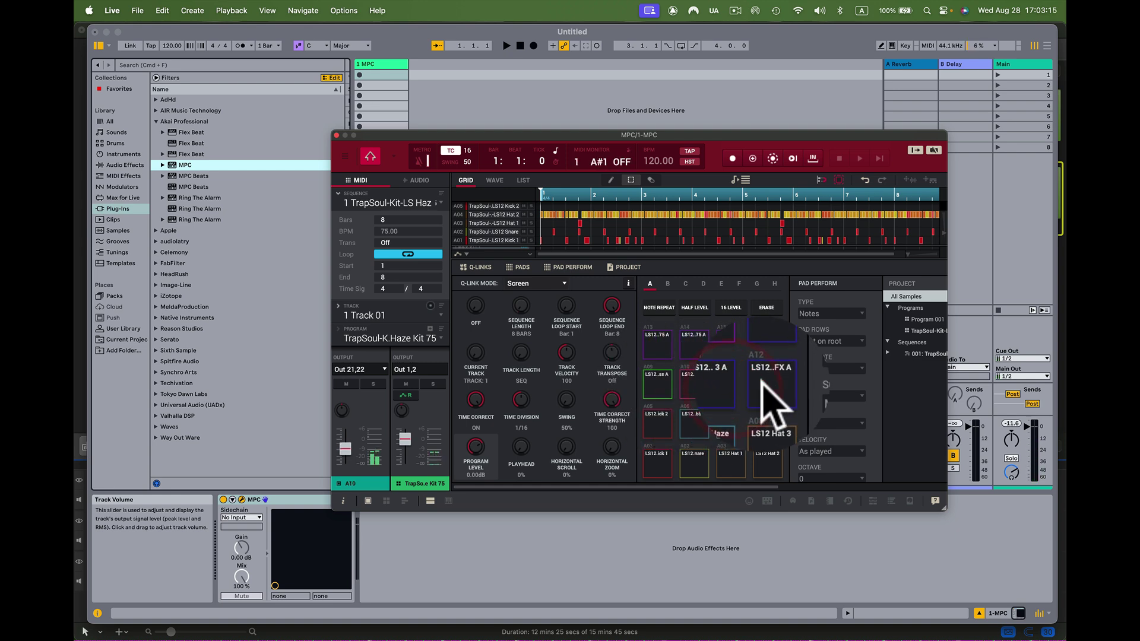
left_click(764, 384)
left_click(665, 350)
left_click(689, 347)
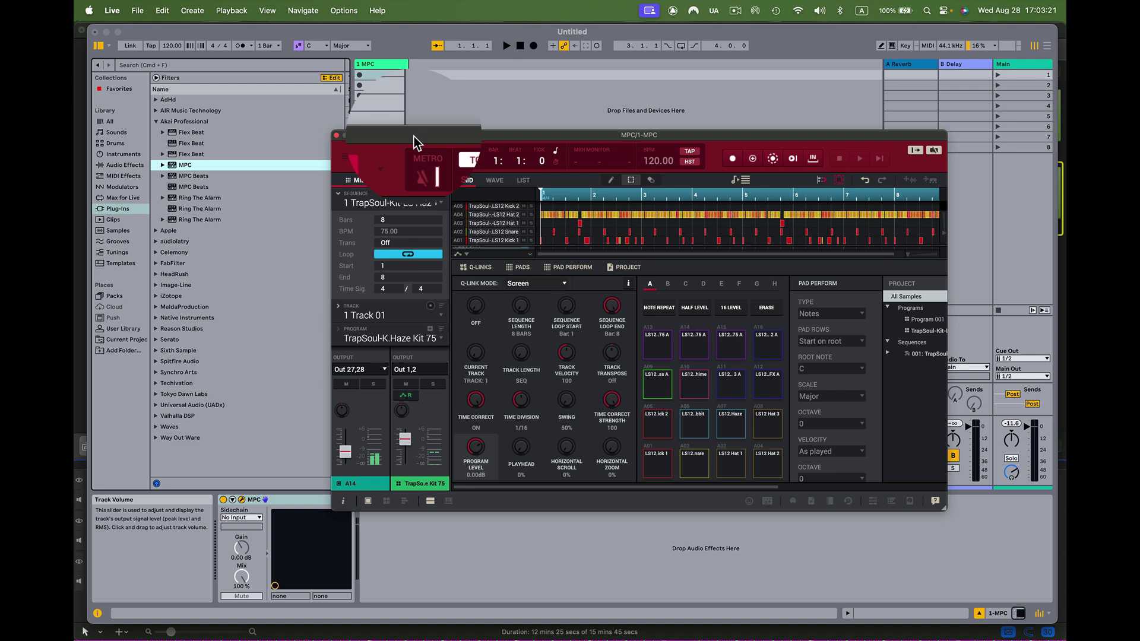
left_click_drag(415, 137, 427, 170)
left_click(348, 172)
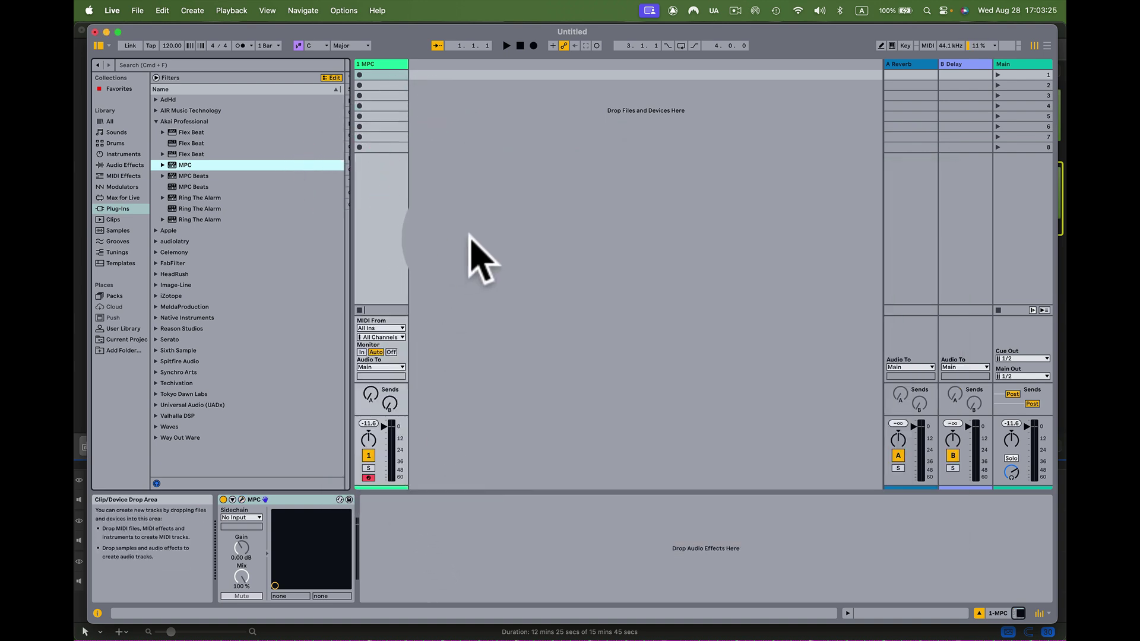
Insert an audio track beside the MPC track and set its audio input source to 1-MPC
right_click(423, 66)
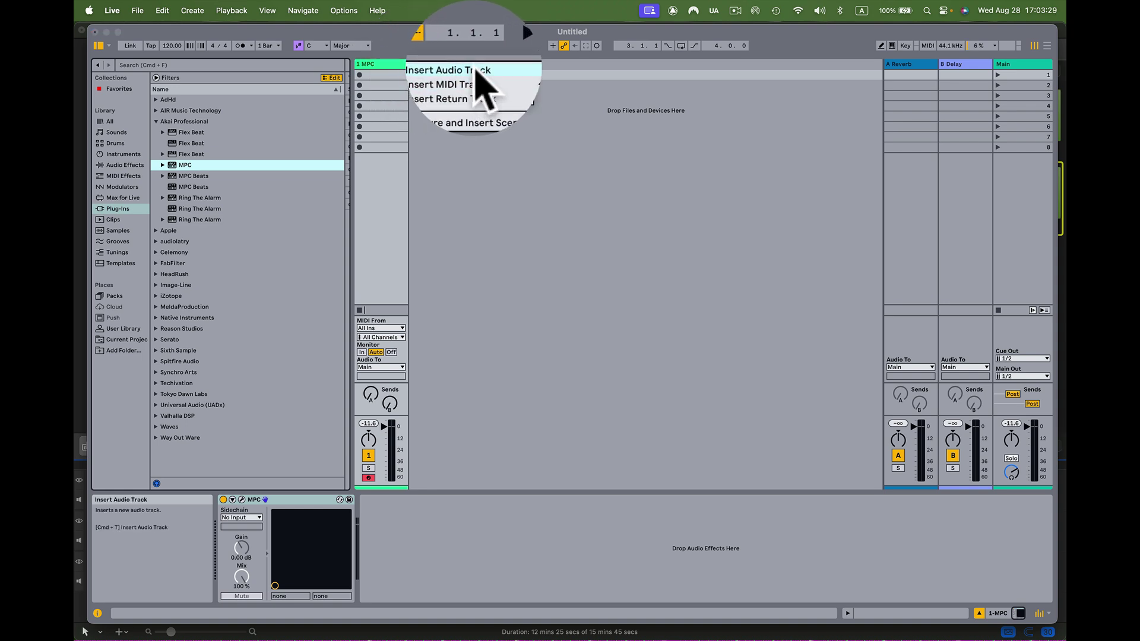
left_click(474, 70)
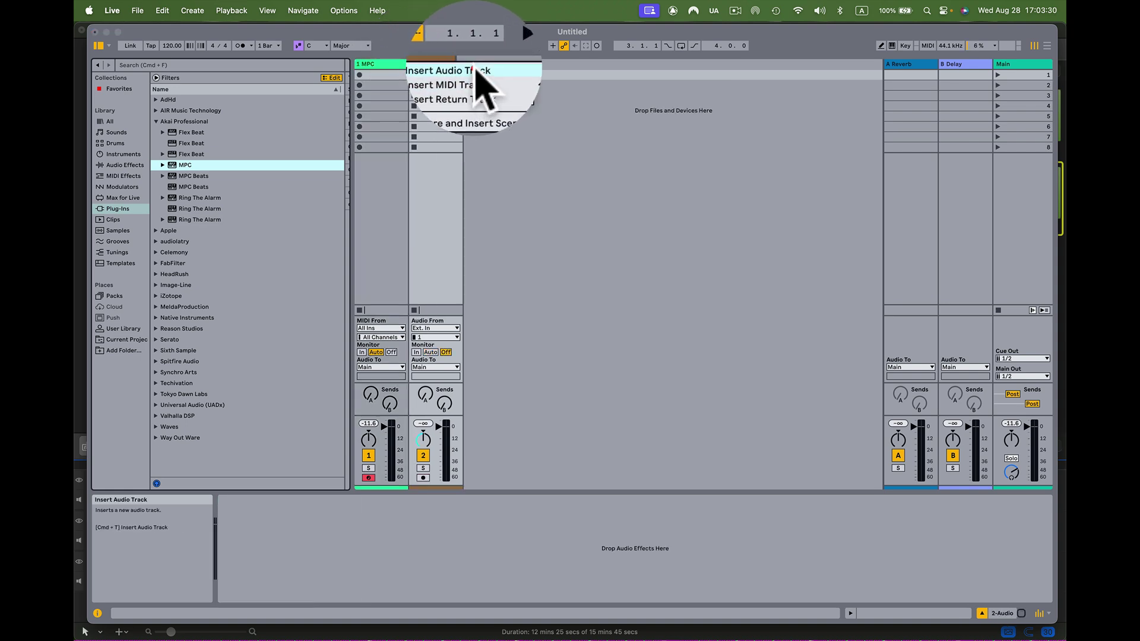
left_click(456, 328)
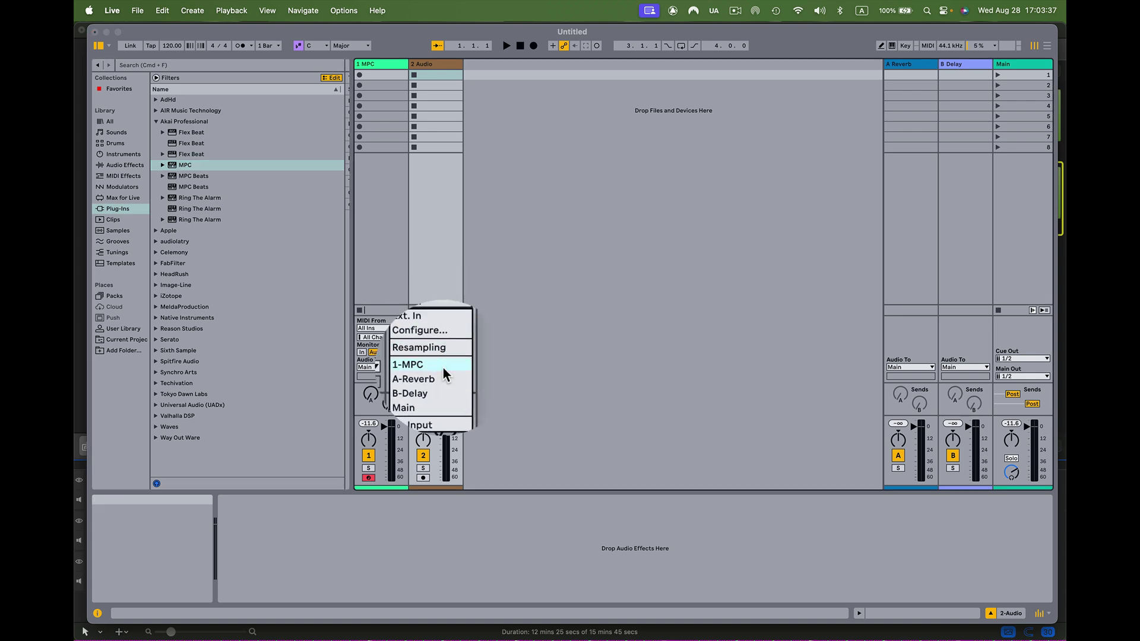
left_click(443, 365)
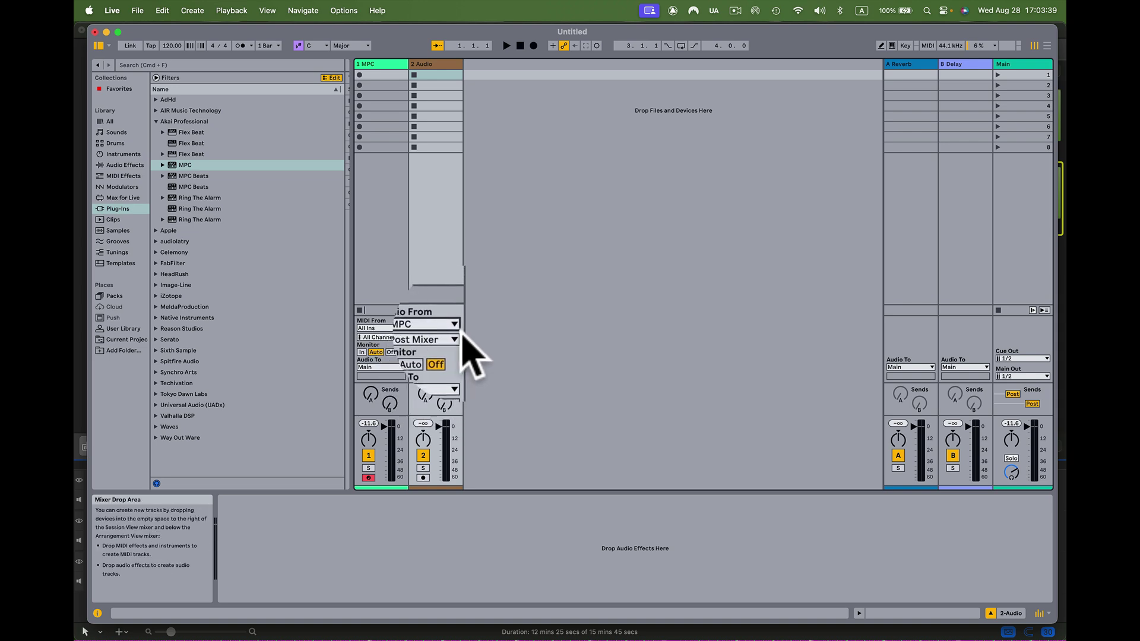
Set track 2 Audio's input channel to Output 3,4-MPC and its monitoring to In
left_click(456, 337)
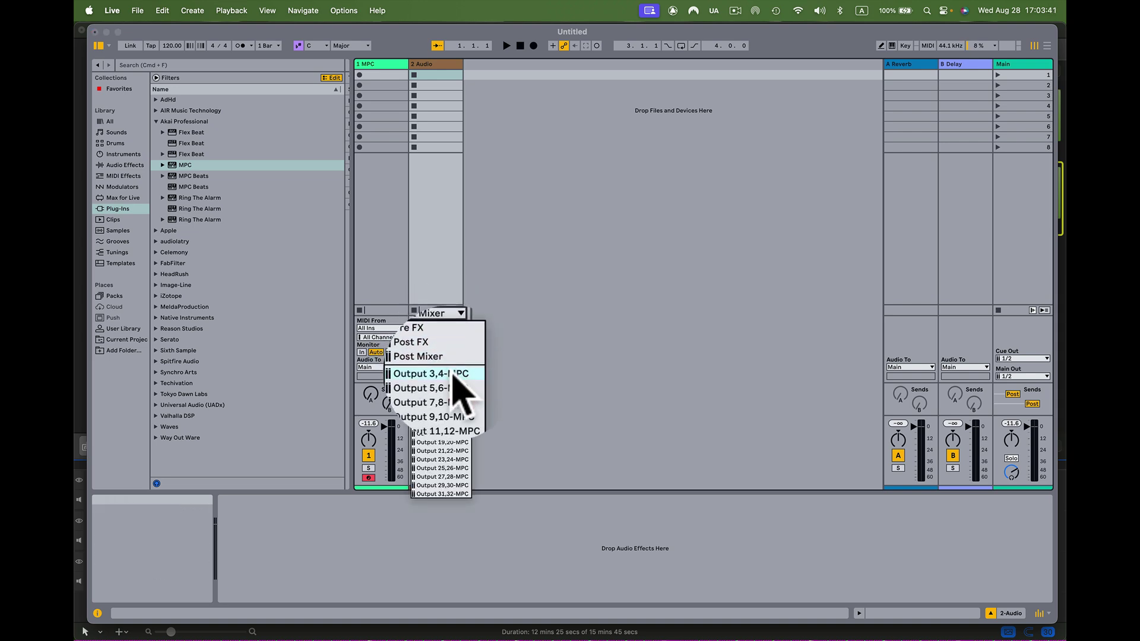
left_click(454, 373)
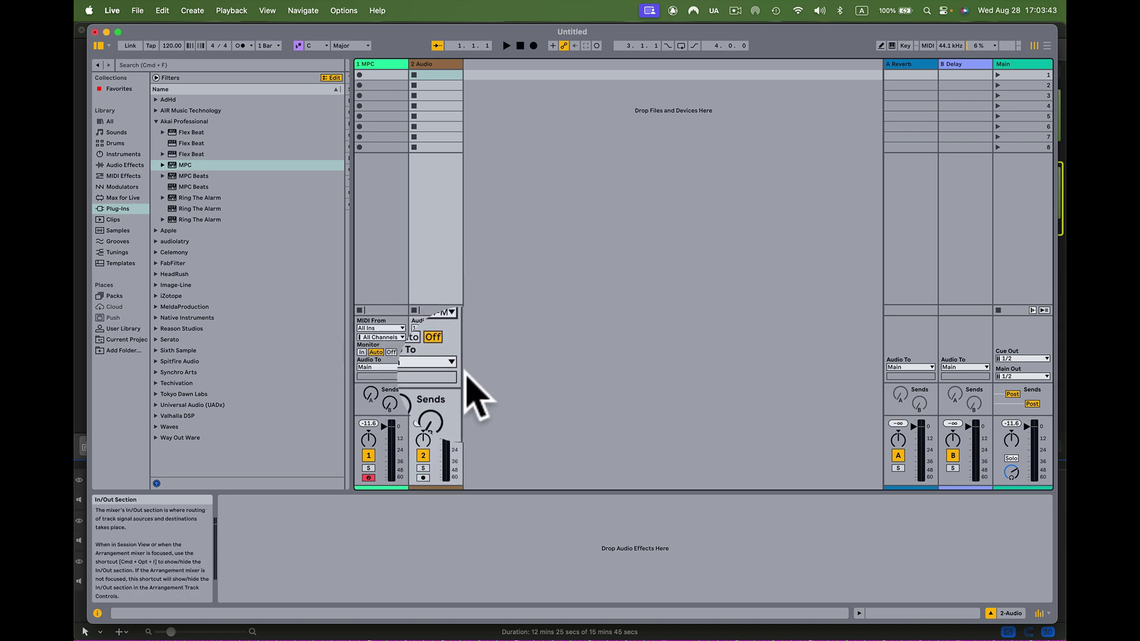
left_click(417, 353)
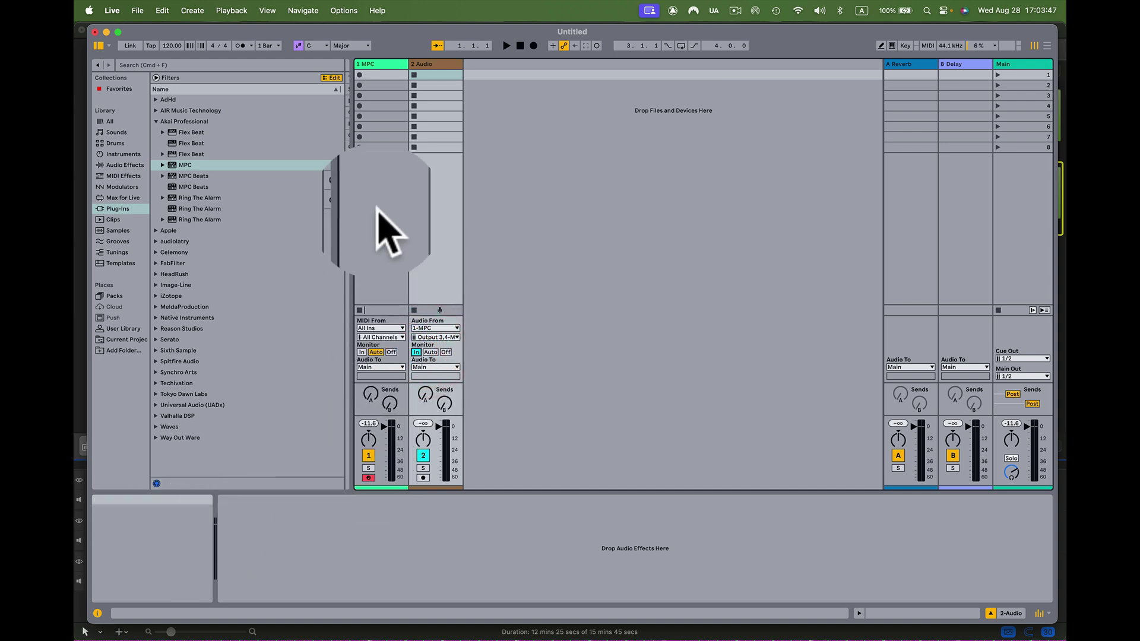
Open the plug-in window from the MPC track, play pad A01 to test its routing to track 2, and close the window
left_click(380, 64)
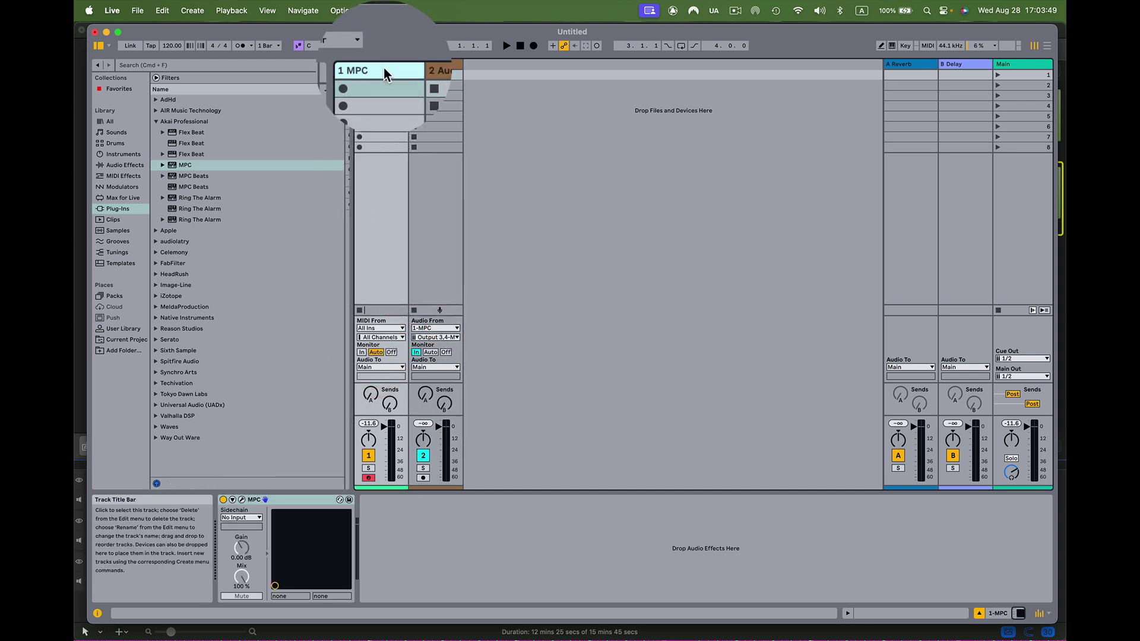
left_click(240, 500)
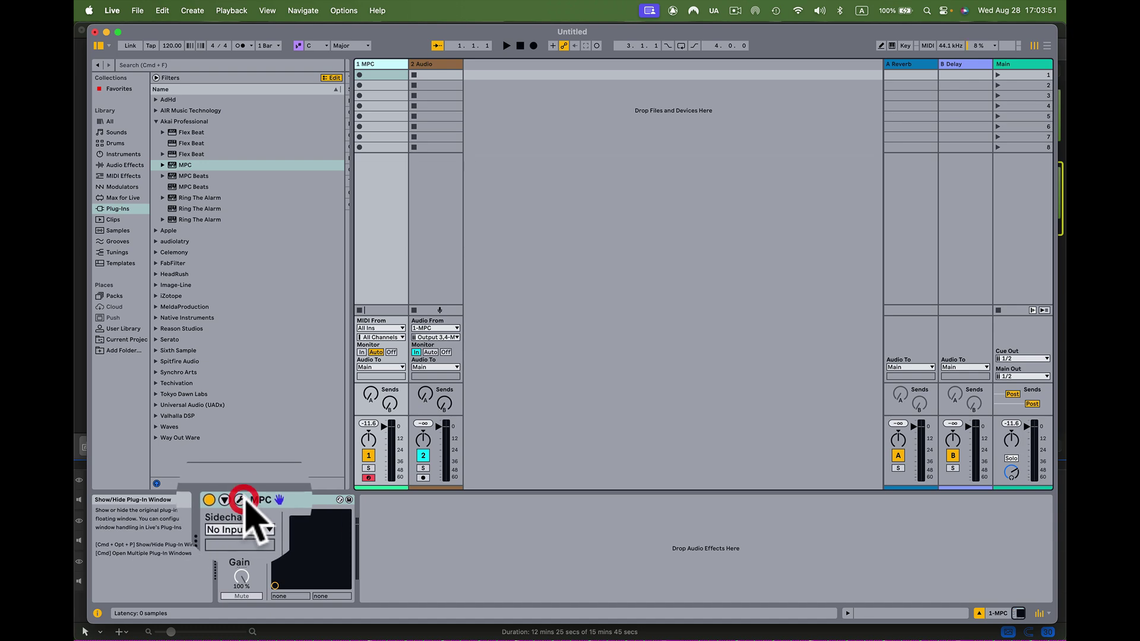
left_click_drag(618, 199, 757, 80)
left_click(819, 403)
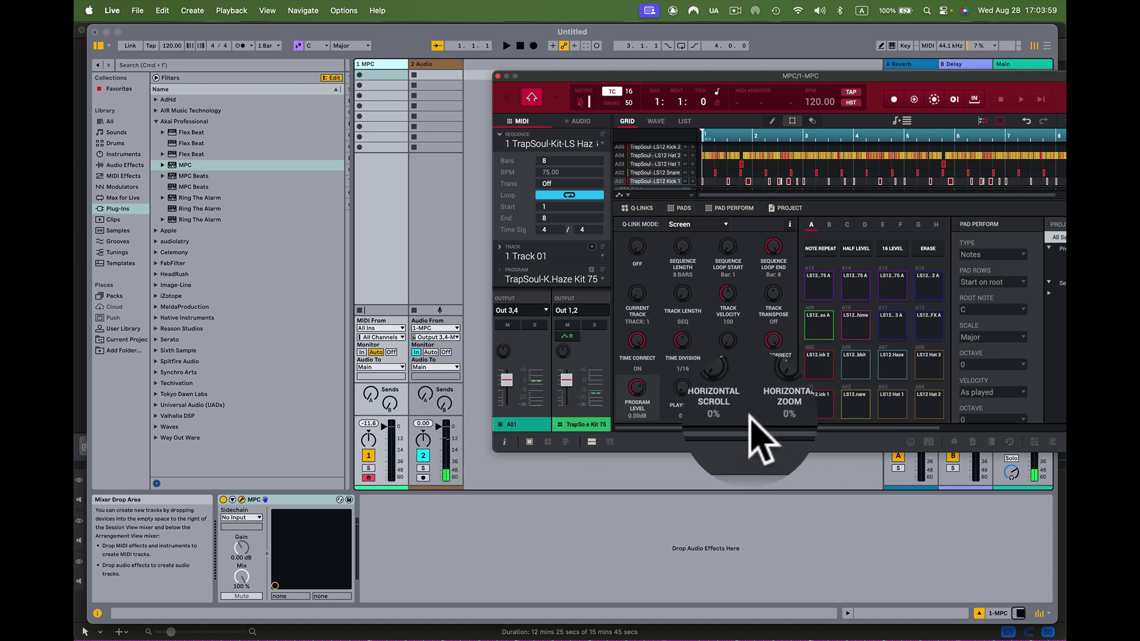
left_click(498, 76)
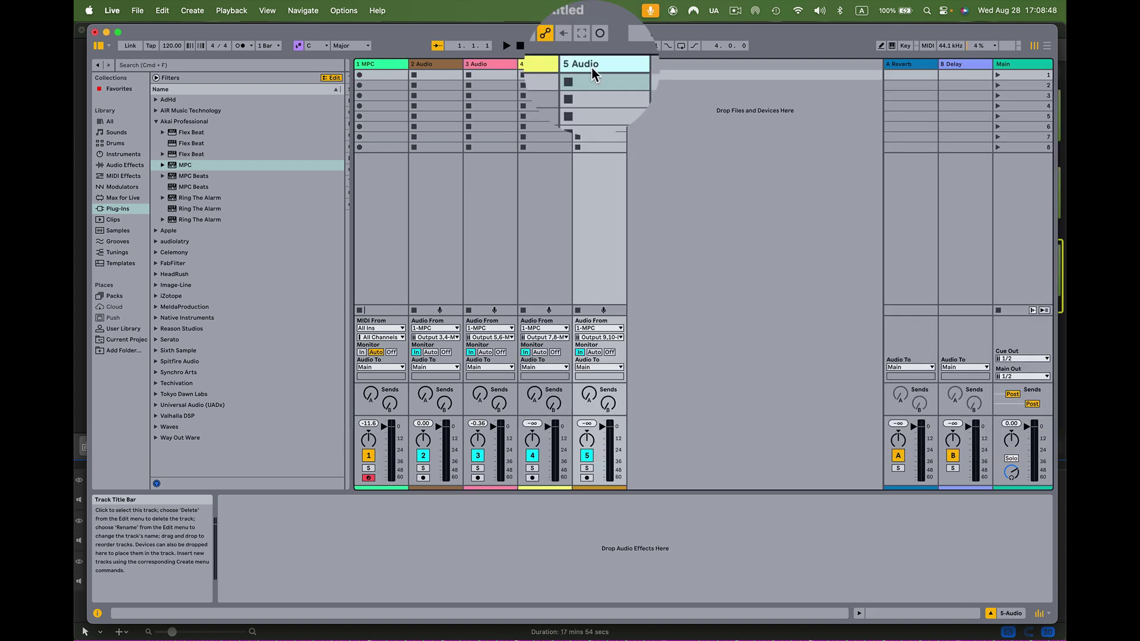
Duplicate the 5 Audio track repeatedly until the set has audio tracks up to 16 Audio
right_click(595, 65)
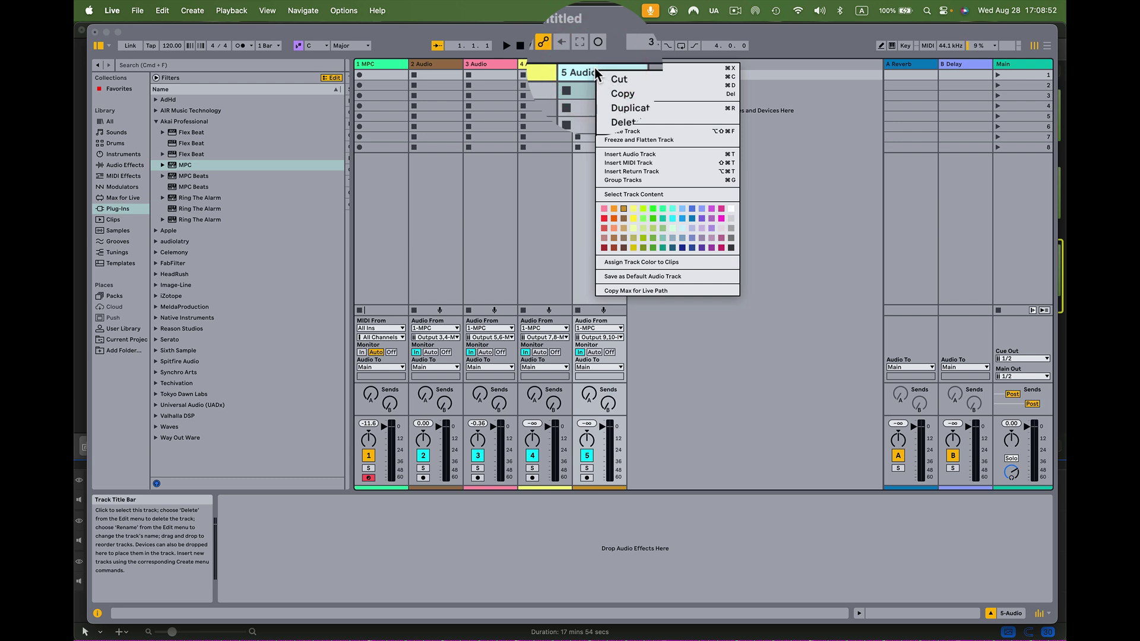
left_click(593, 67)
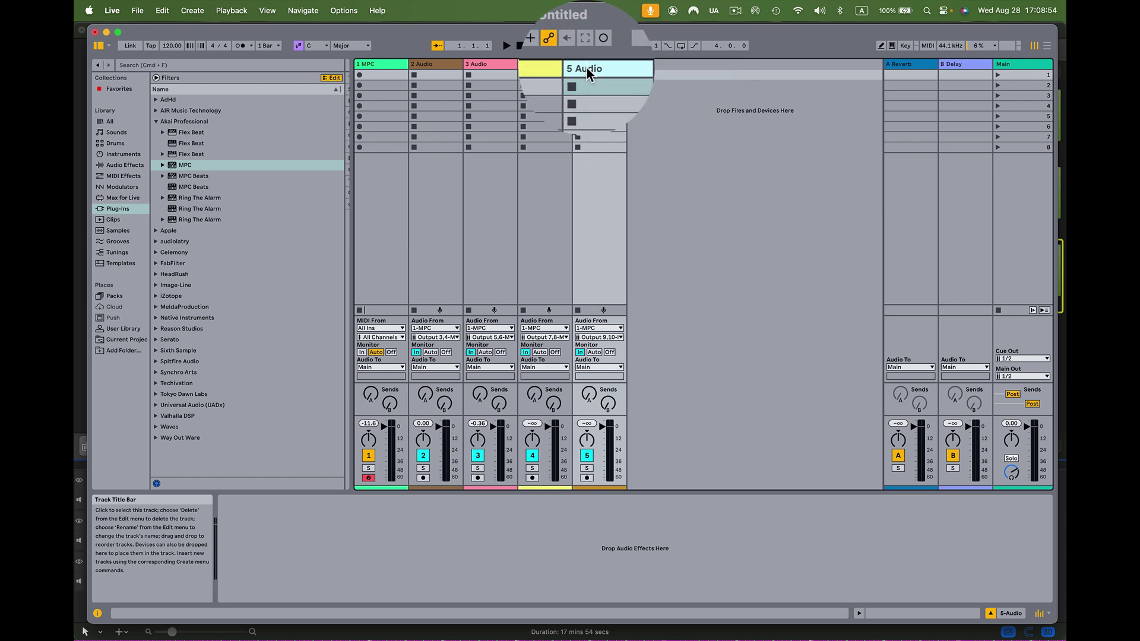
right_click(595, 68)
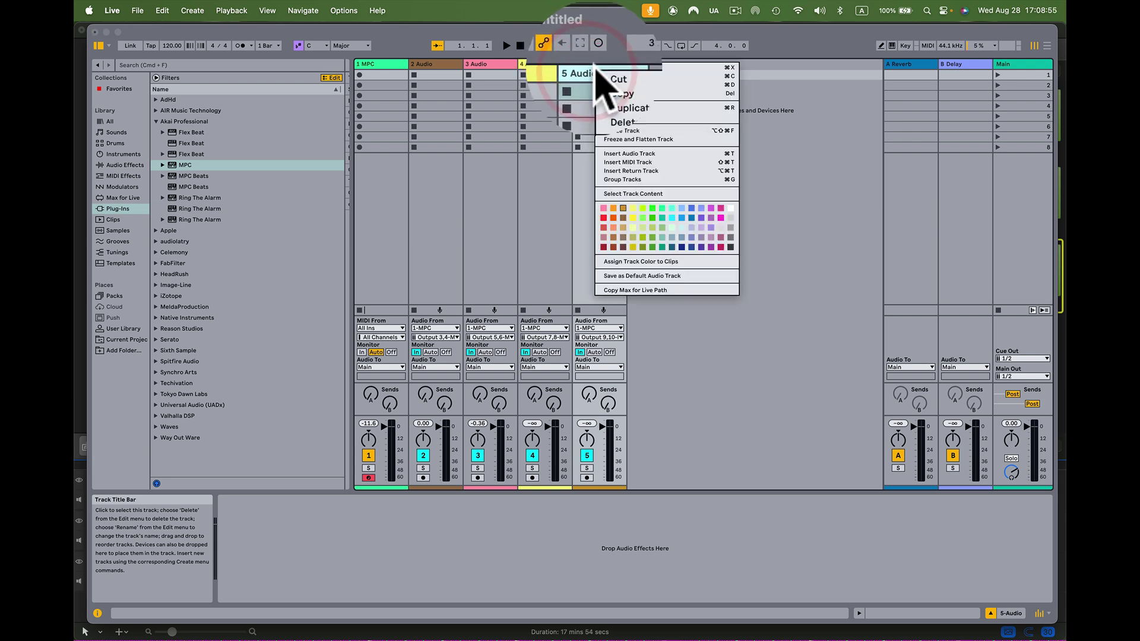
left_click(649, 85)
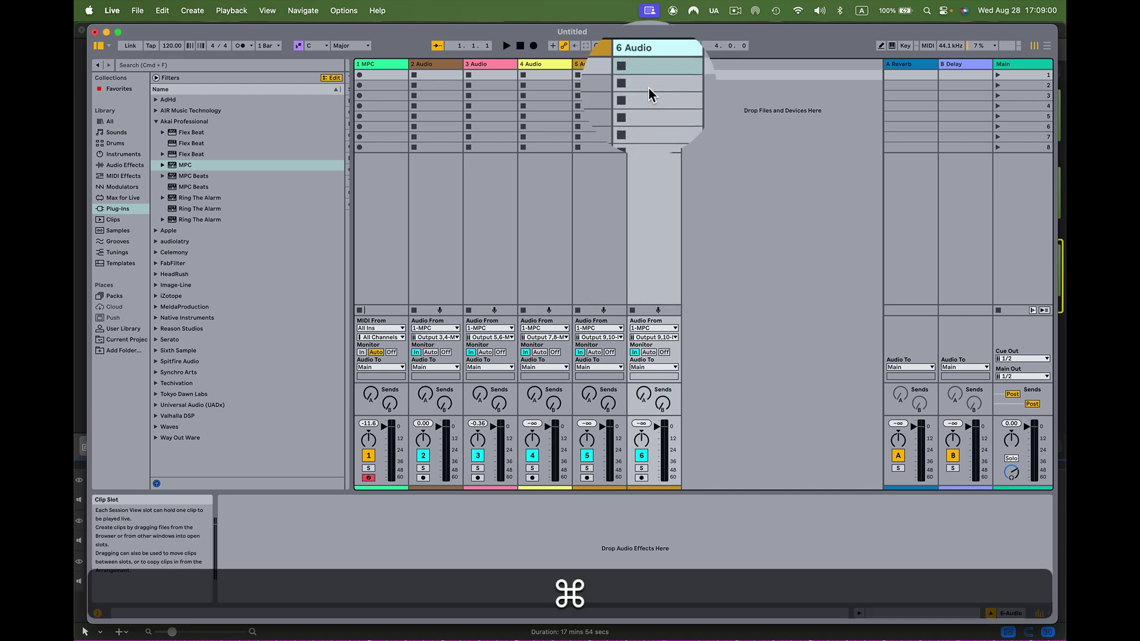
key("super+d")
key("super+d")
key("super+d")
key("super+d")
key("super+d")
key("super+d")
key("super+d")
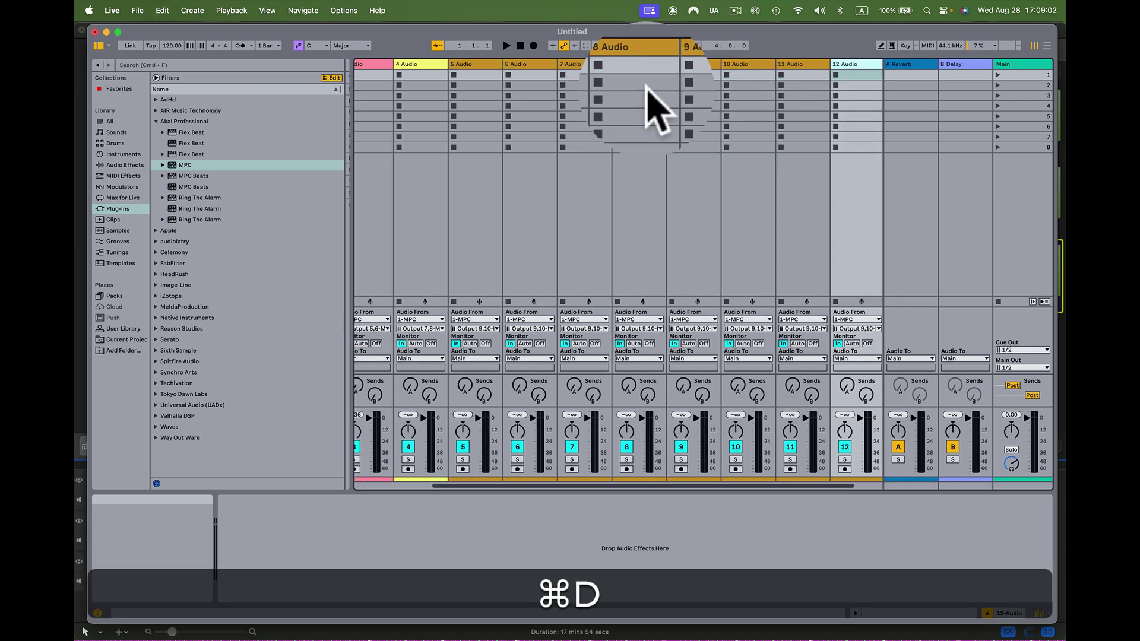
key("super+d")
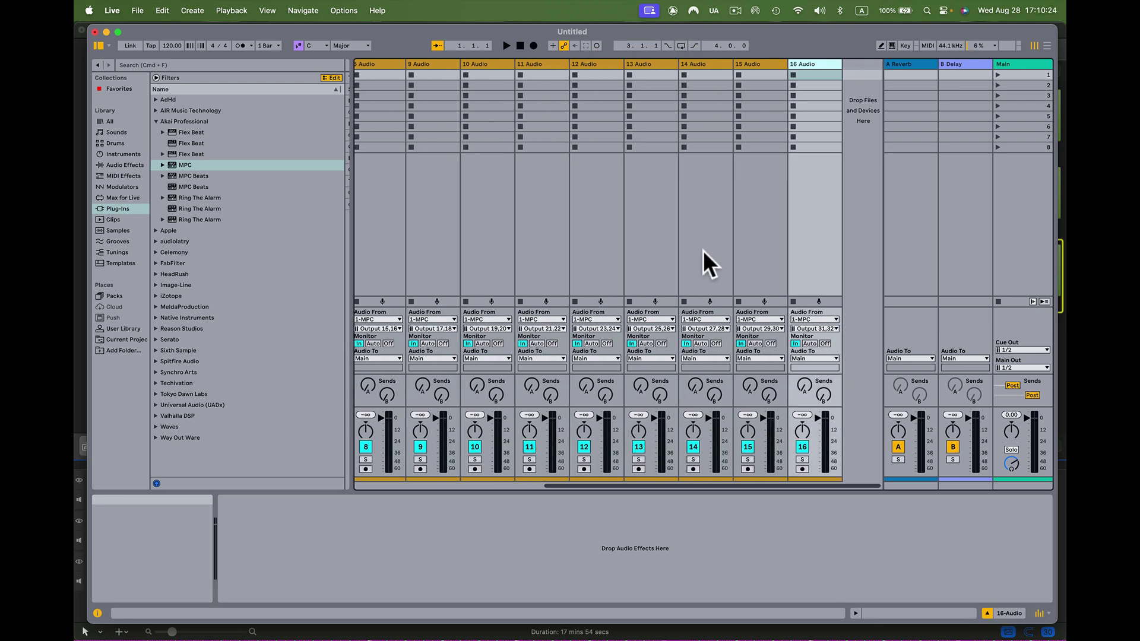
Collapse the browser to widen the mixer and review the MPC output assigned to each audio track
scroll(671, 204, "left", 5)
scroll(671, 209, "right", 5)
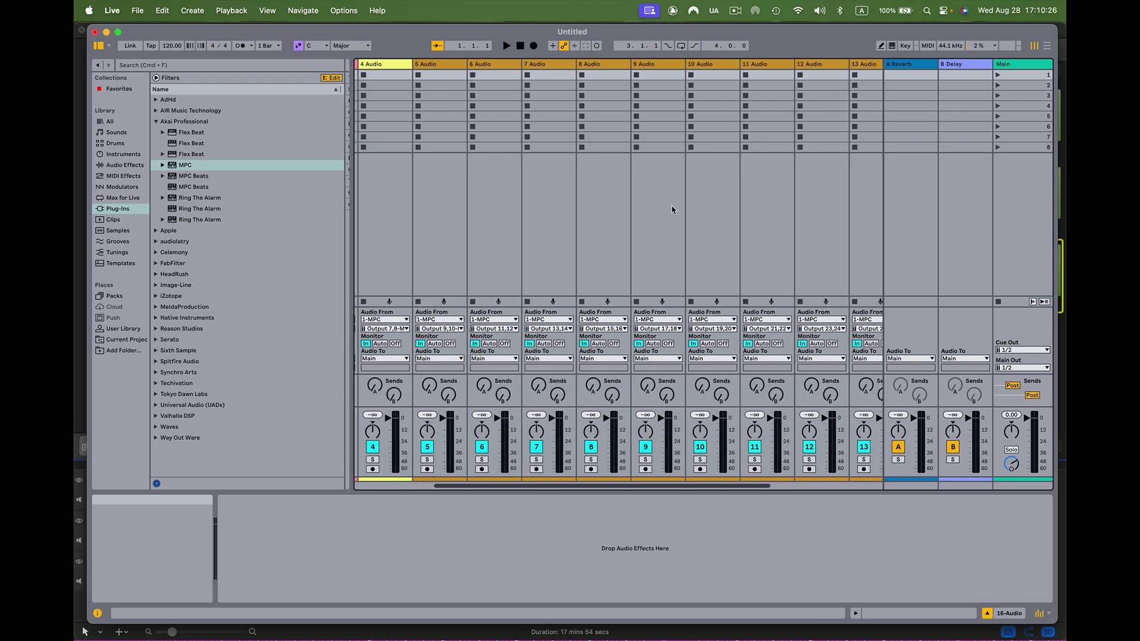
scroll(672, 209, "left", 1)
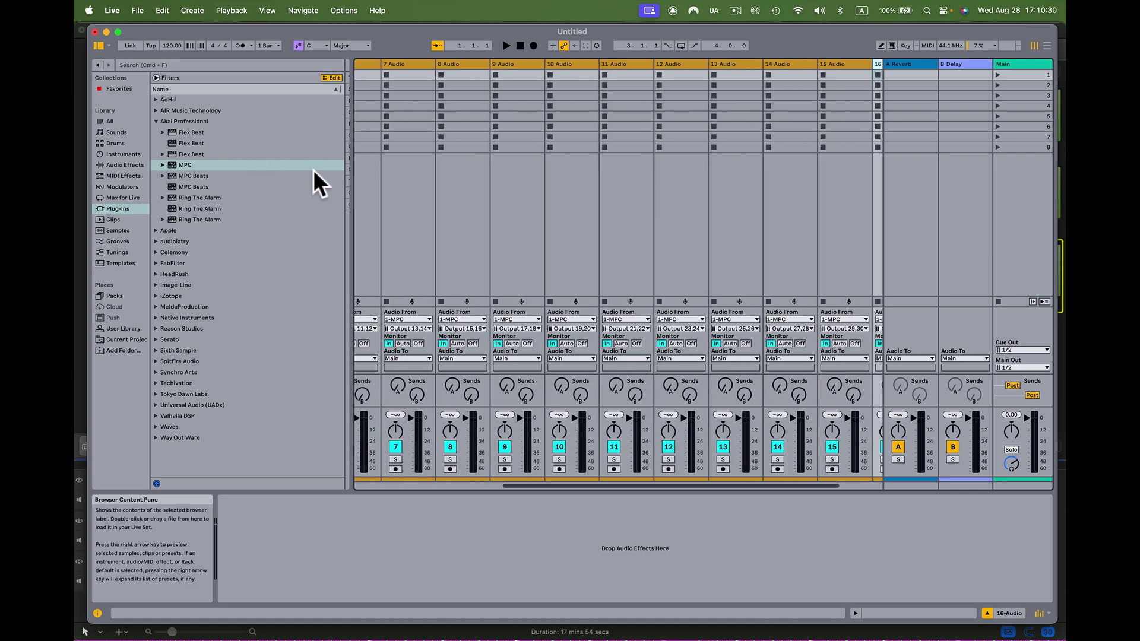
left_click_drag(350, 192, 75, 199)
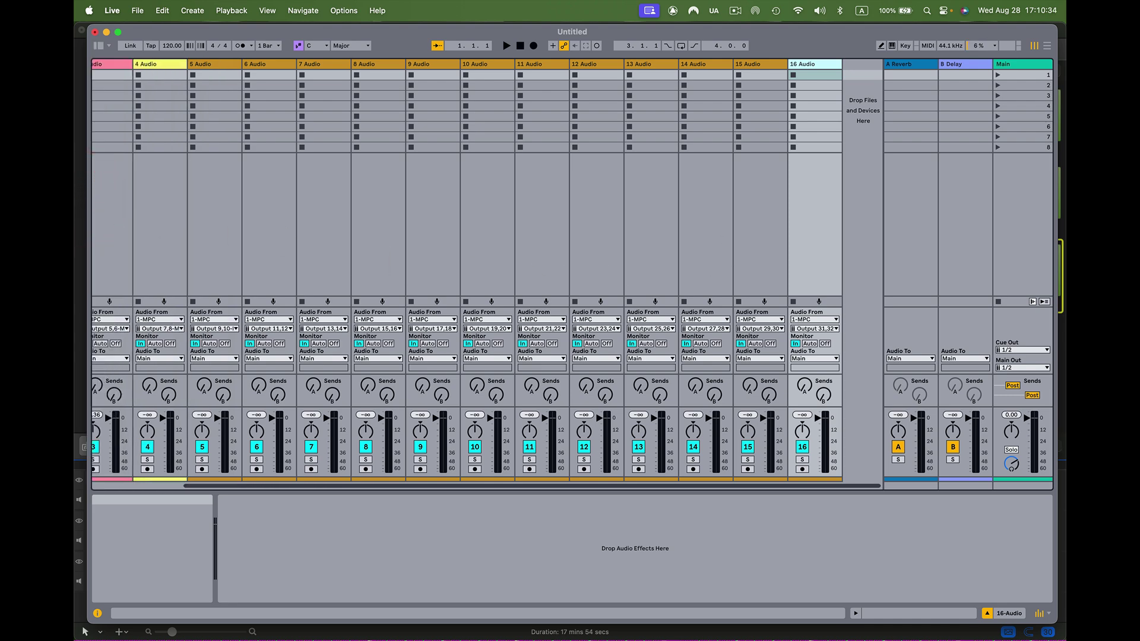
scroll(669, 247, "left", 5)
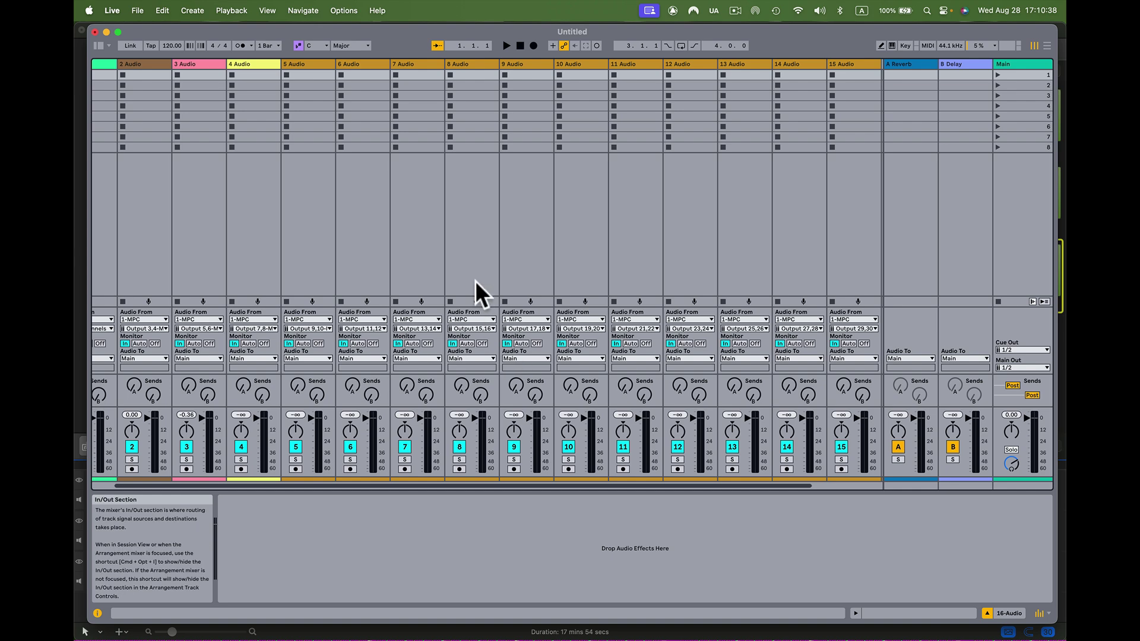
scroll(185, 377, "left", 1)
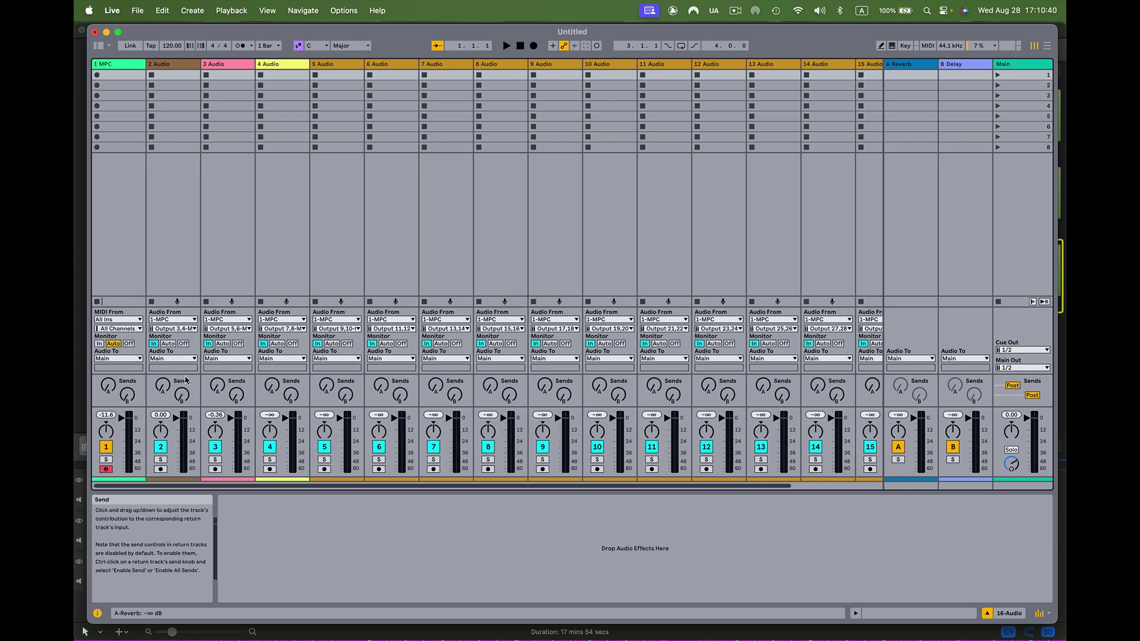
Bring up the plug-in window of the MPC track and set the Live tempo to 84 BPM
left_click(123, 219)
left_click_drag(672, 269, 550, 171)
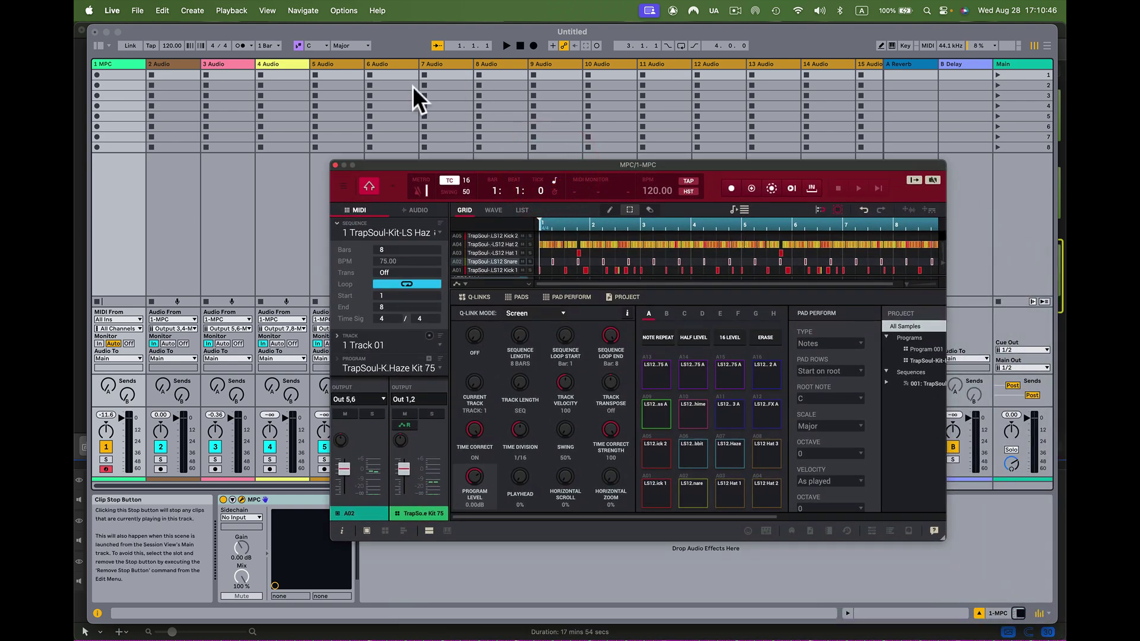
left_click(166, 45)
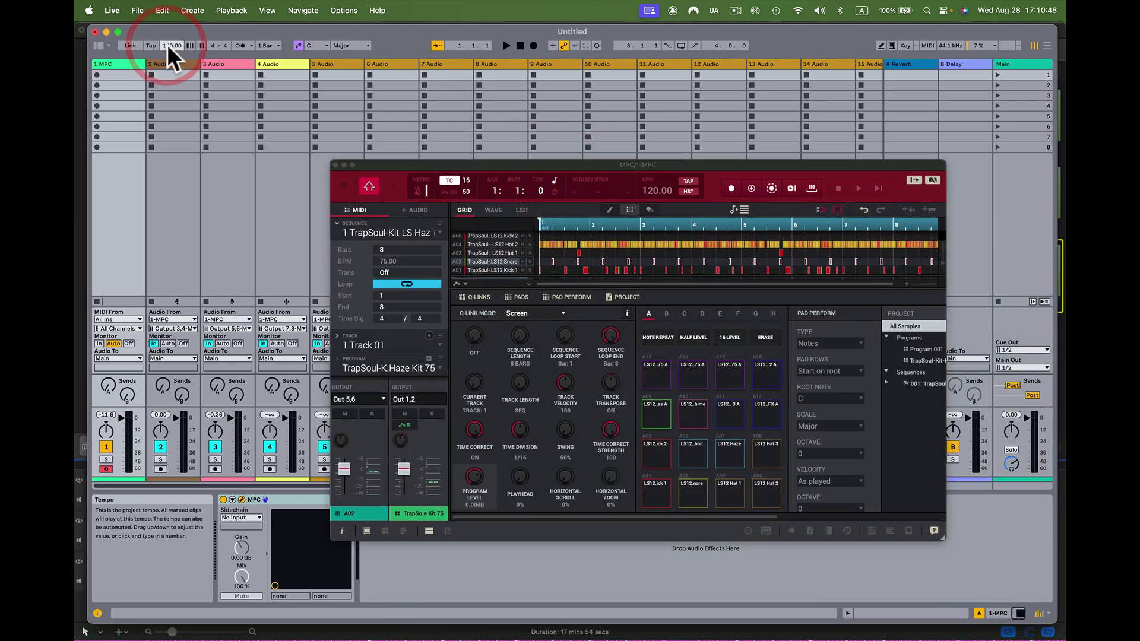
type("8")
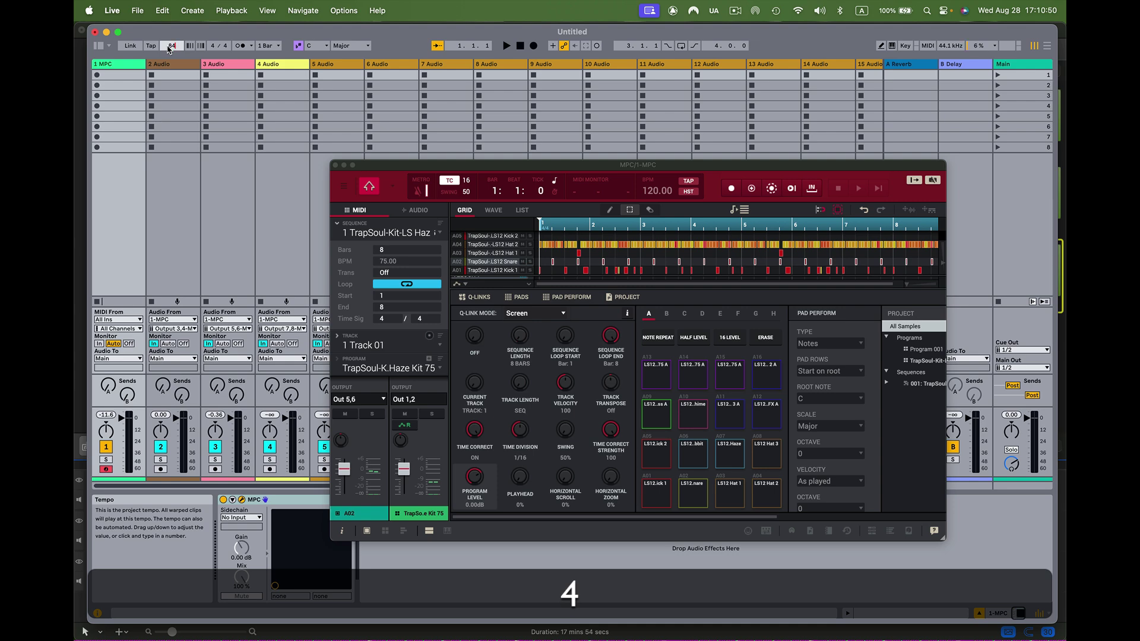
type("4")
key("Return")
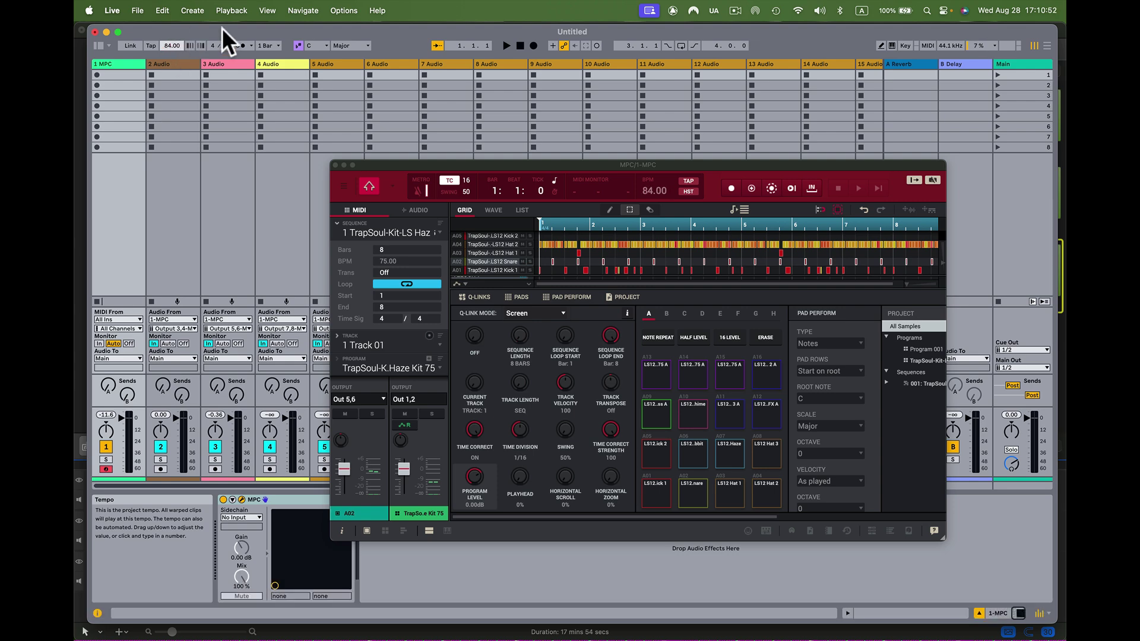
Play the MPC sequence with the plug-in window moved aside, lower the main volume to about -4 dB, and check the meters of all tracks
left_click(505, 45)
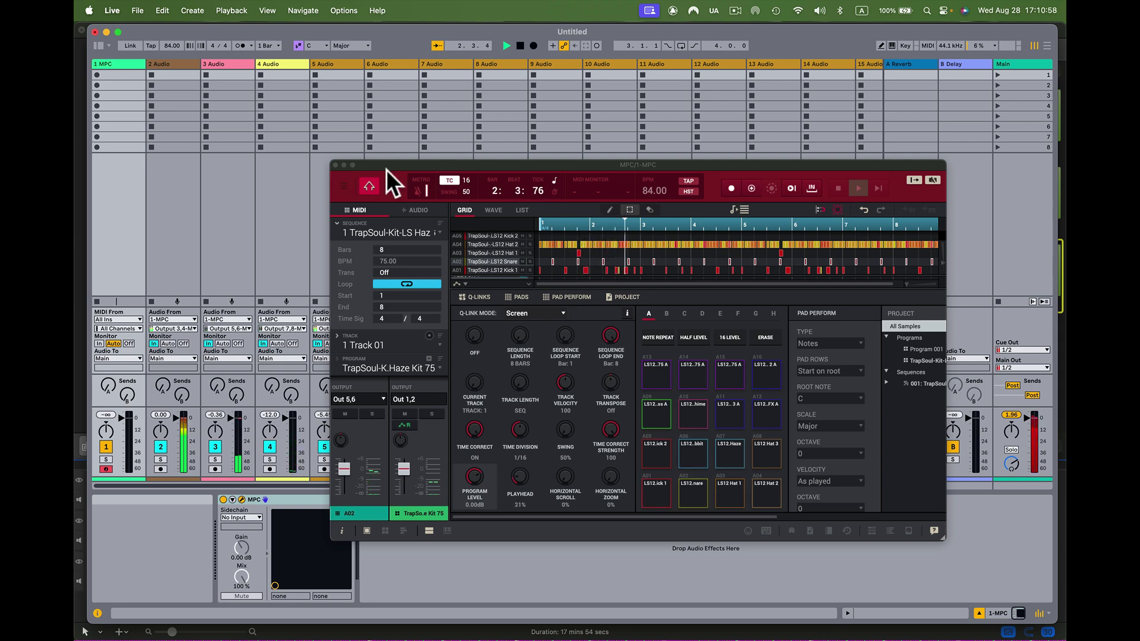
left_click_drag(389, 168, 466, 529)
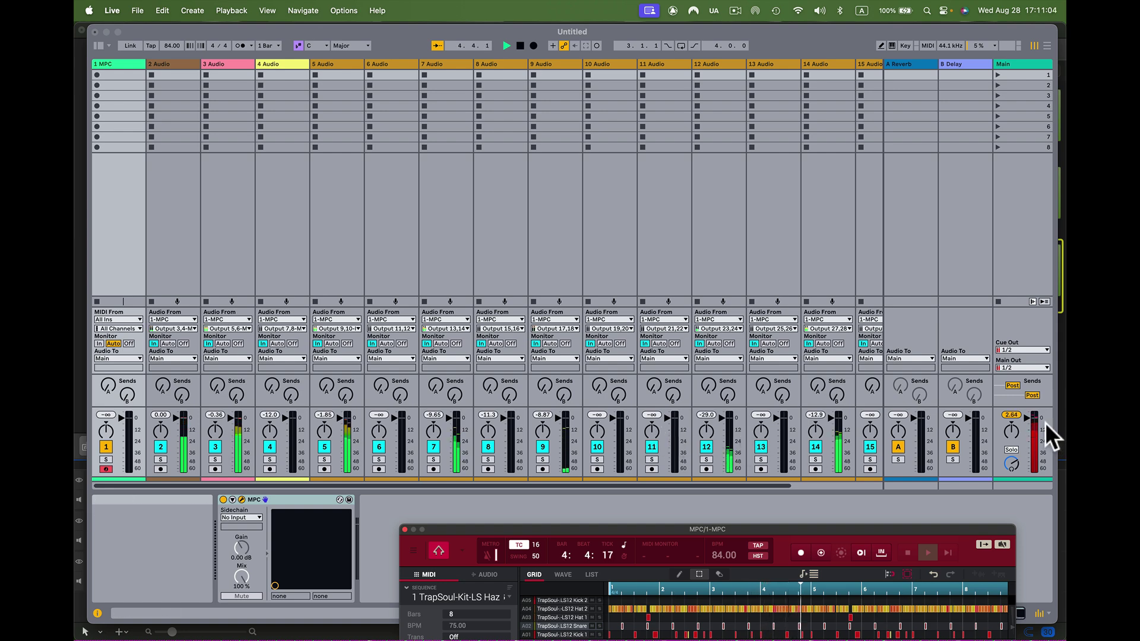
left_click_drag(1026, 417, 1026, 426)
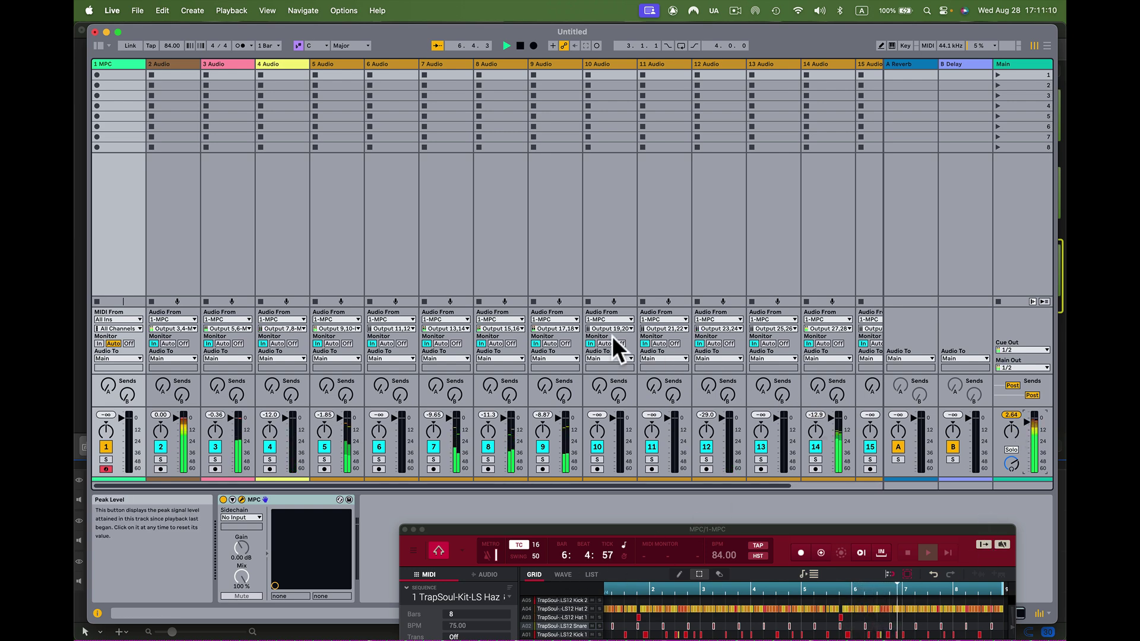
scroll(485, 325, "right", 5)
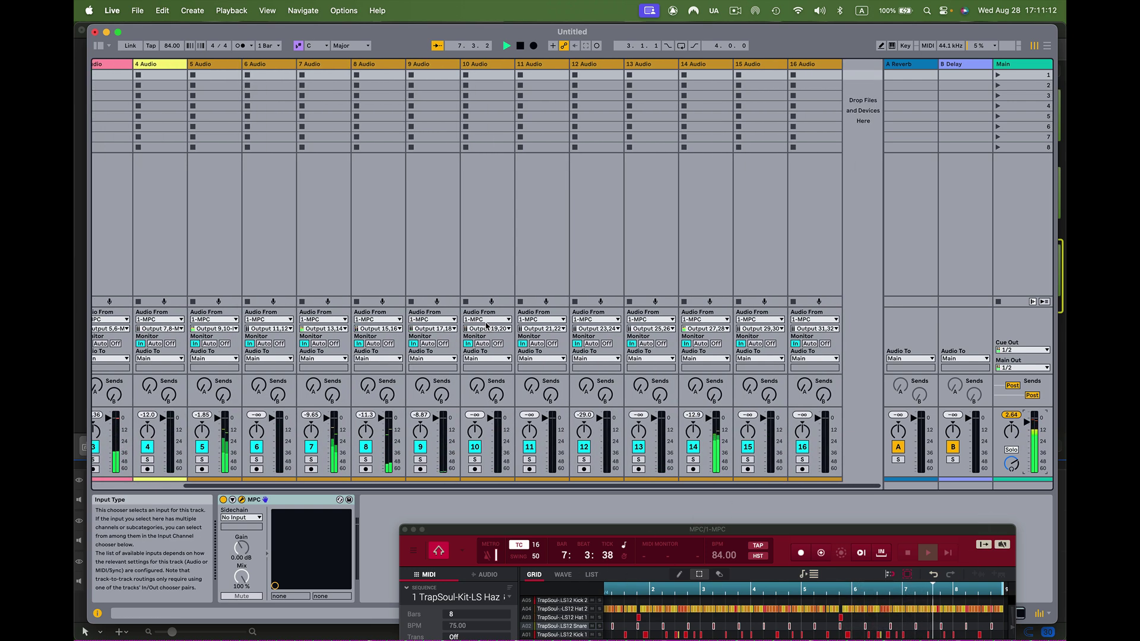
scroll(485, 326, "left", 5)
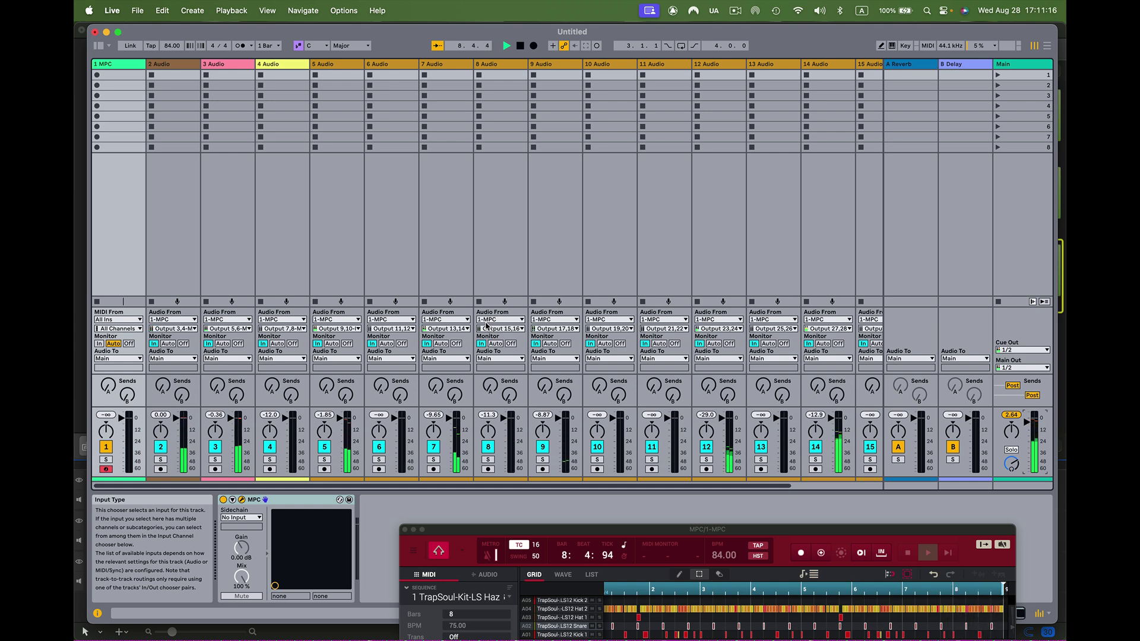
key("space")
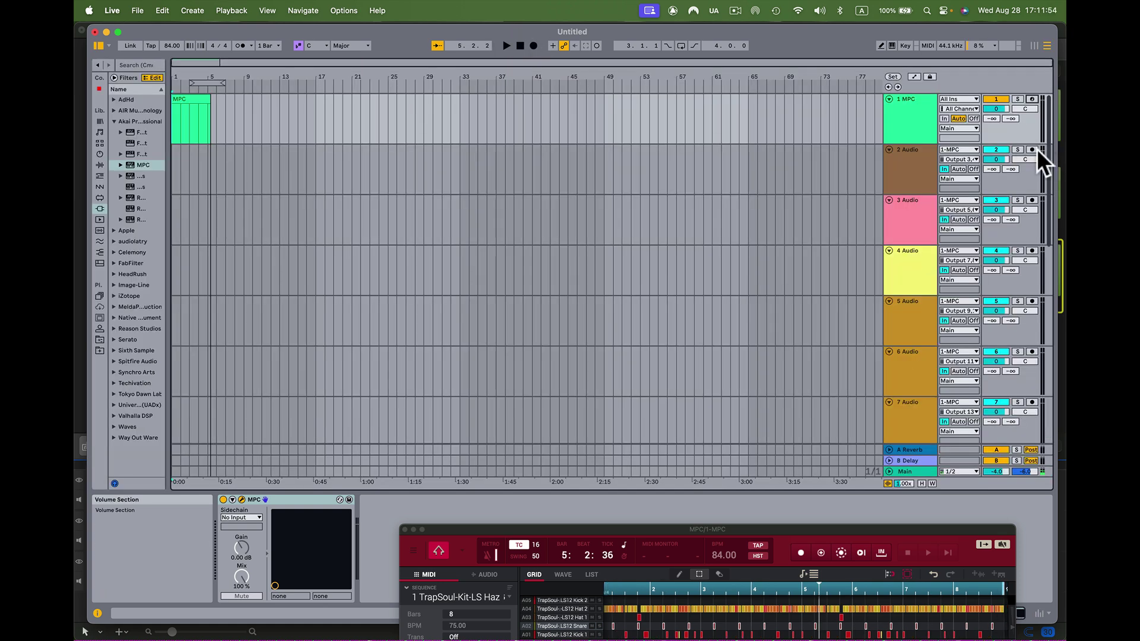
Arm track 2 Audio for recording in the arrangement and turn off Arm Exclusive
left_click(1031, 153)
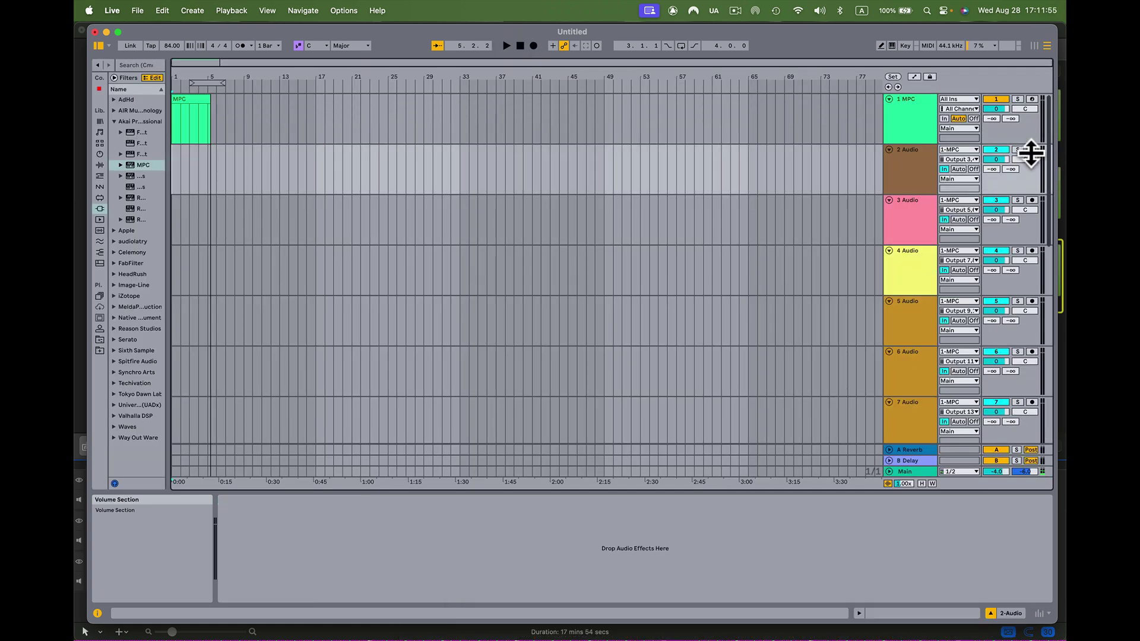
left_click(1032, 201)
left_click(1032, 154)
left_click(1032, 149)
right_click(1031, 198)
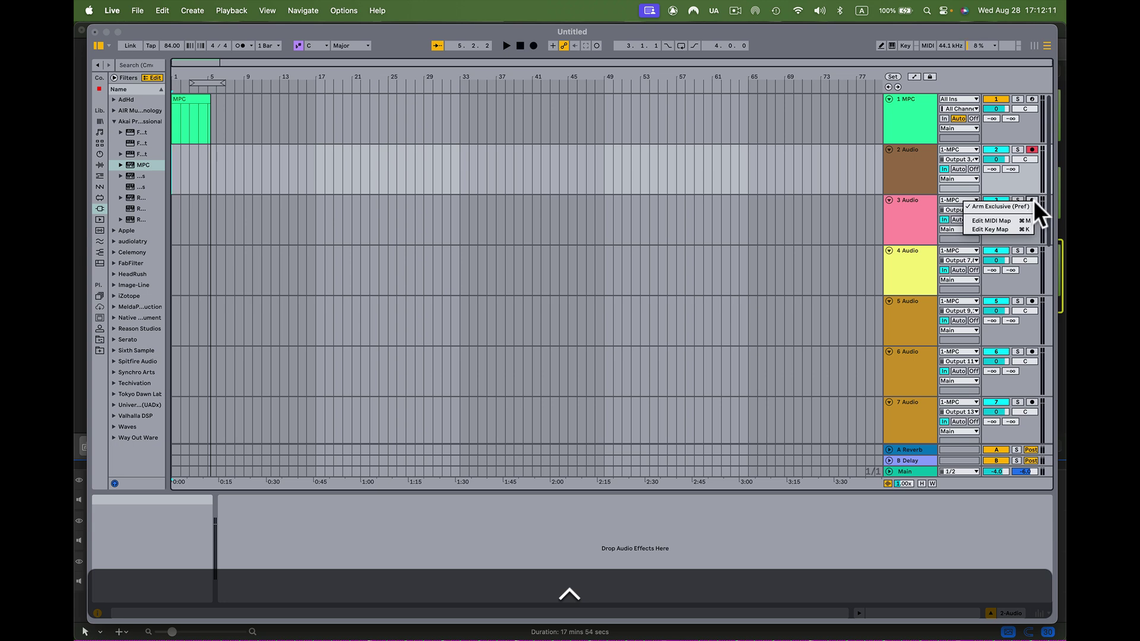
left_click(1014, 204)
Arm tracks 3 Audio through 16 Audio for recording while keeping track 2 Audio armed
left_click(1033, 200)
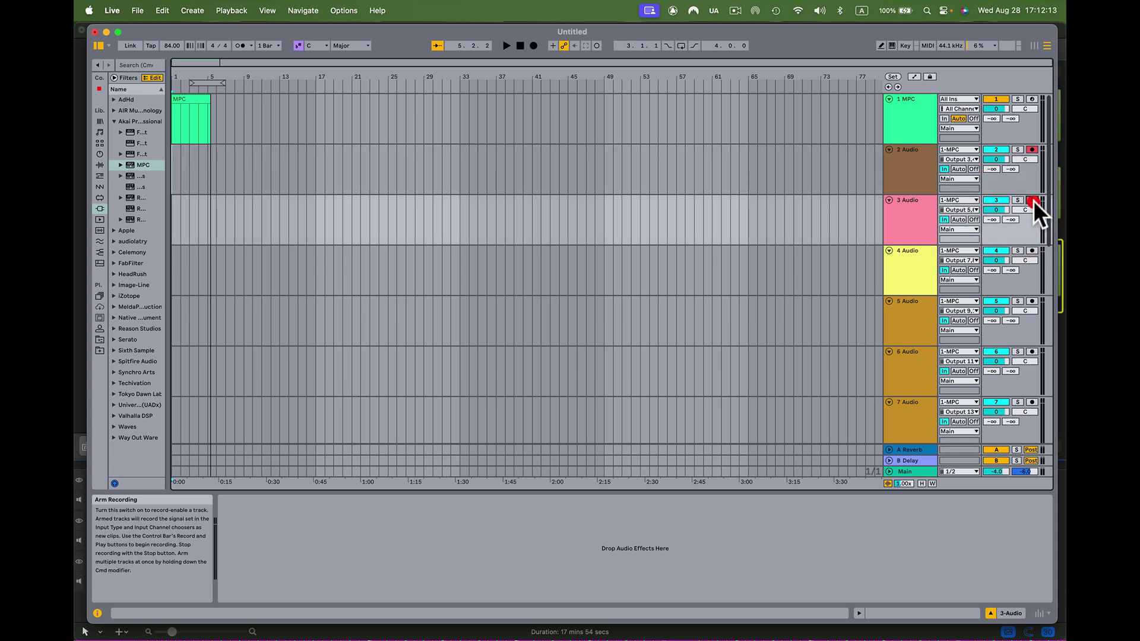
left_click(1032, 250)
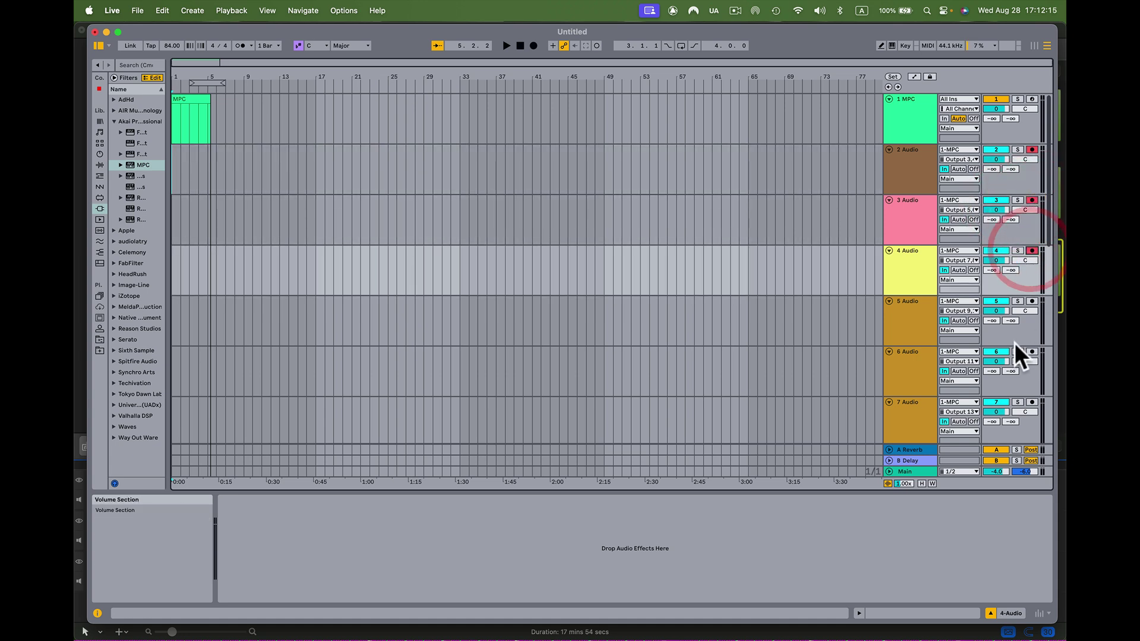
left_click(1032, 301)
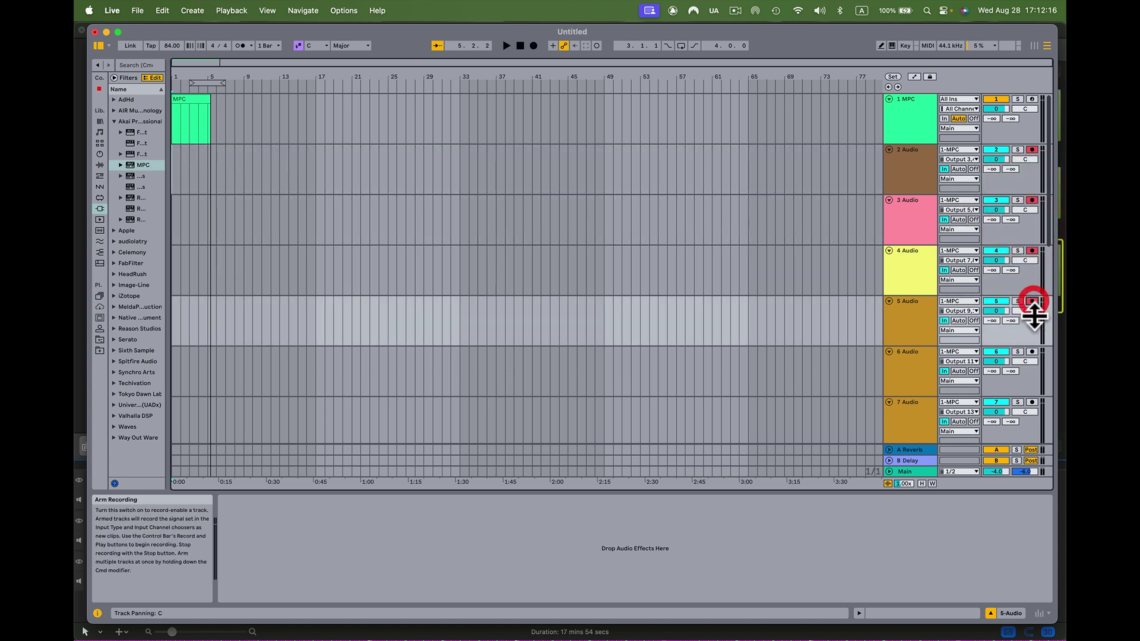
left_click(1032, 351)
scroll(989, 300, "down", 4)
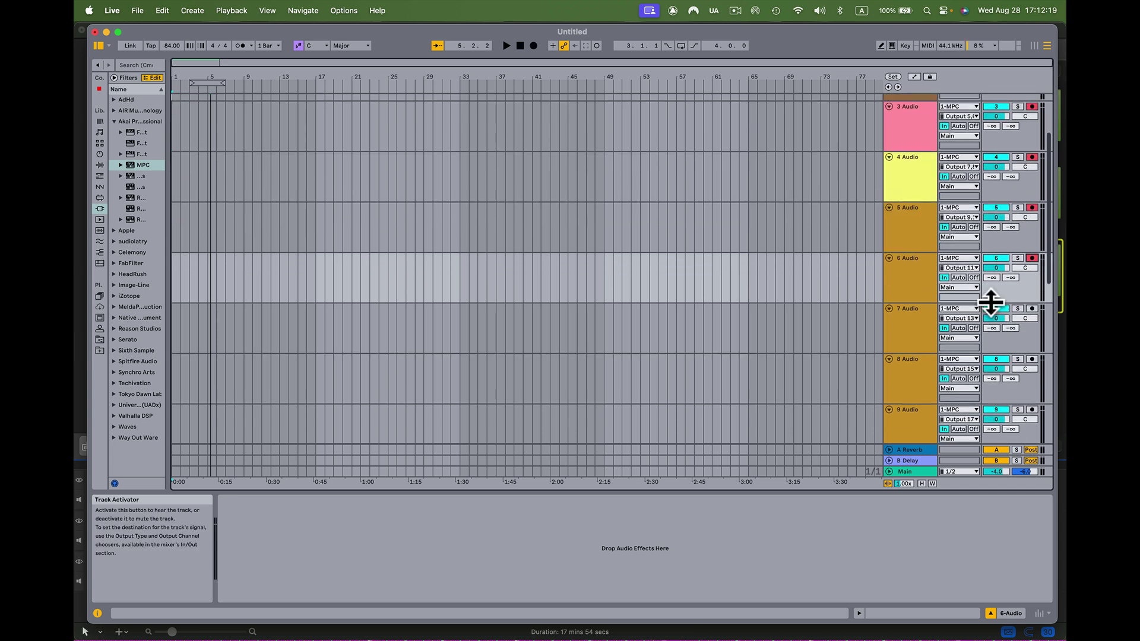
left_click(1031, 309)
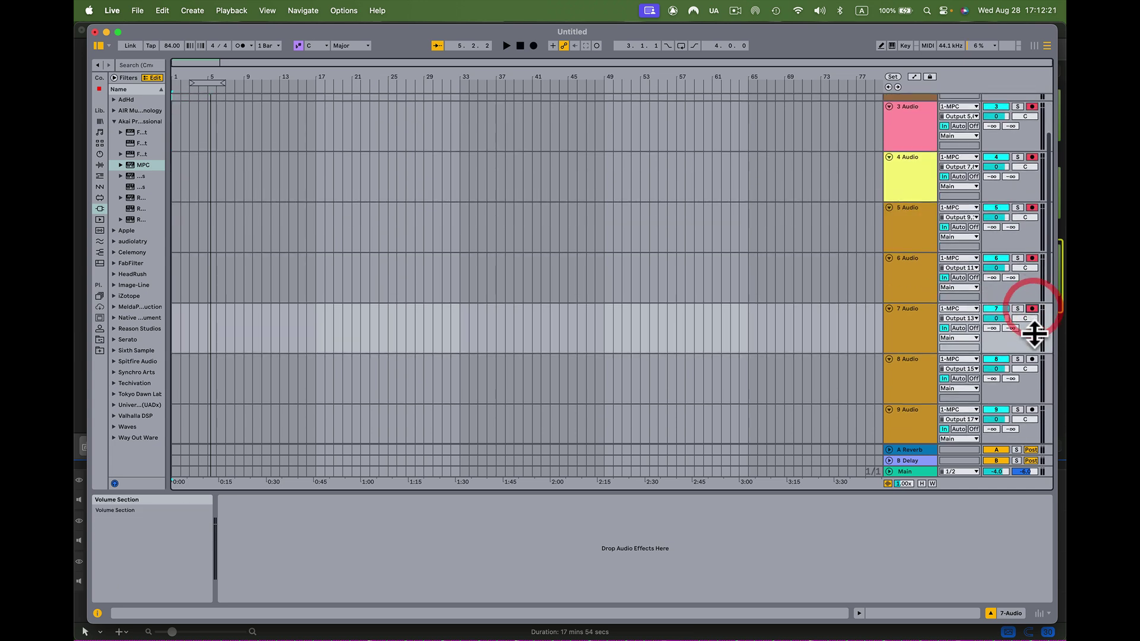
left_click(1033, 359)
scroll(991, 300, "down", 5)
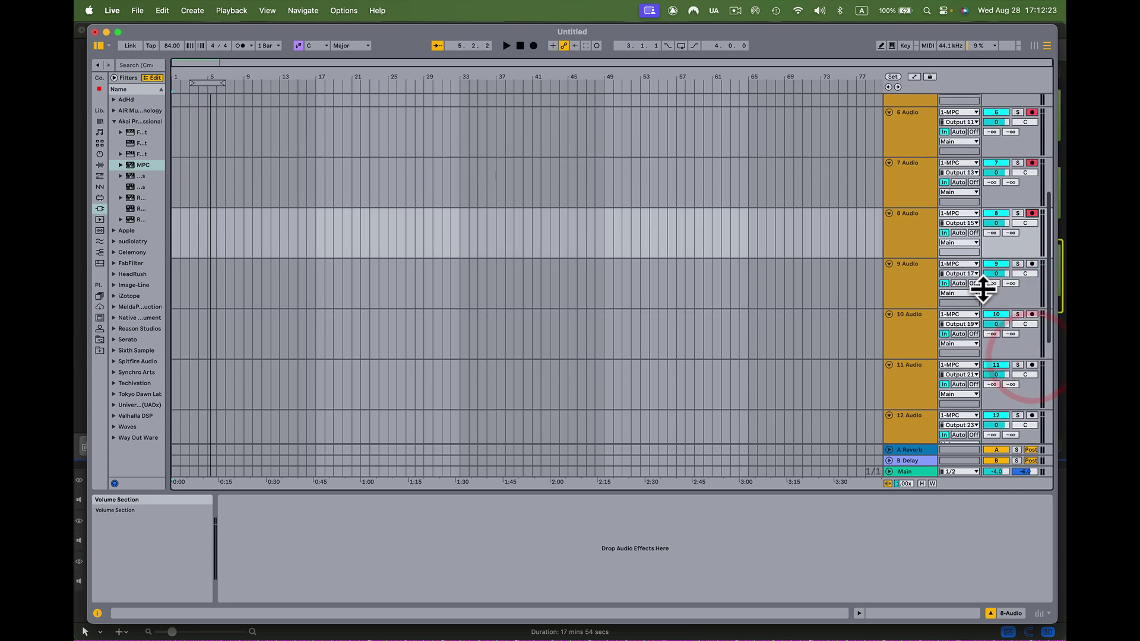
left_click(1031, 278)
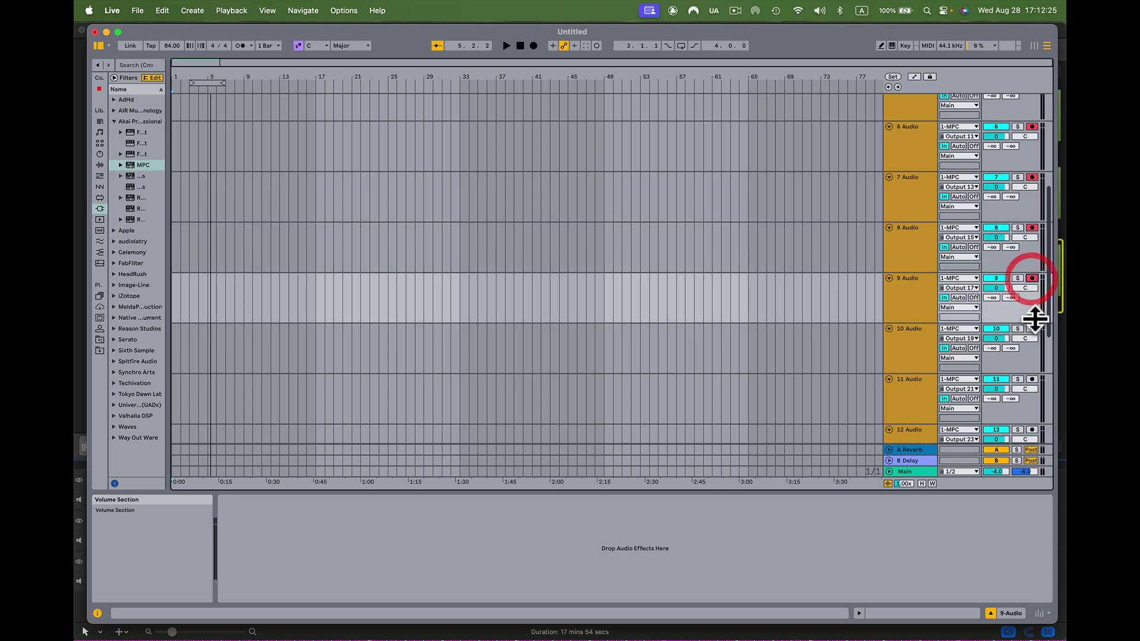
left_click(1033, 329)
left_click(1035, 379)
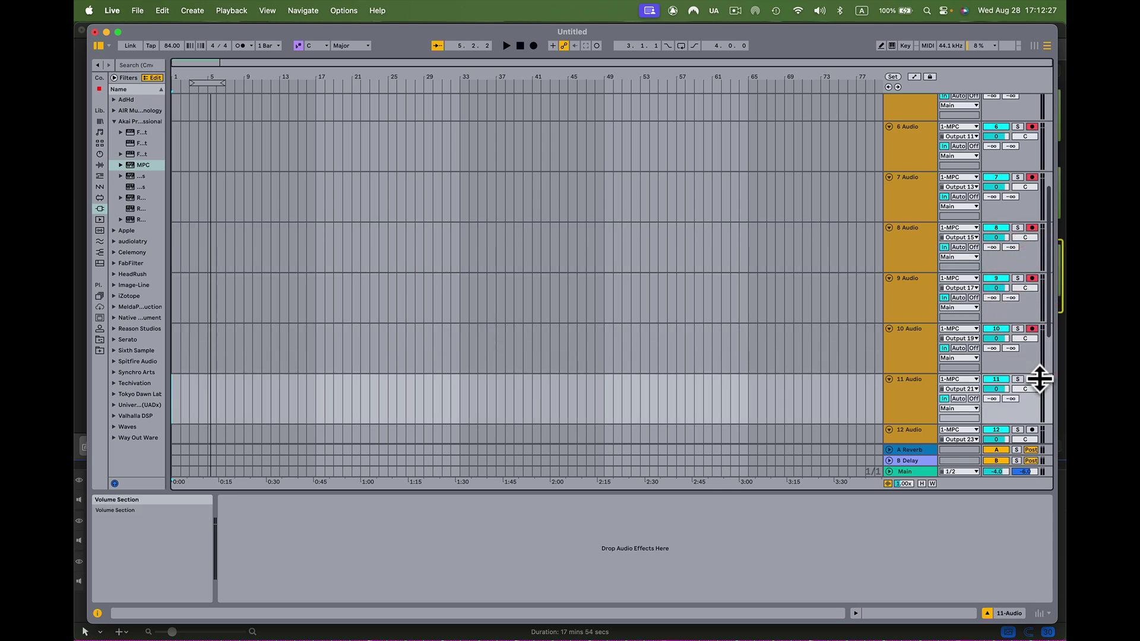
scroll(959, 275, "down", 5)
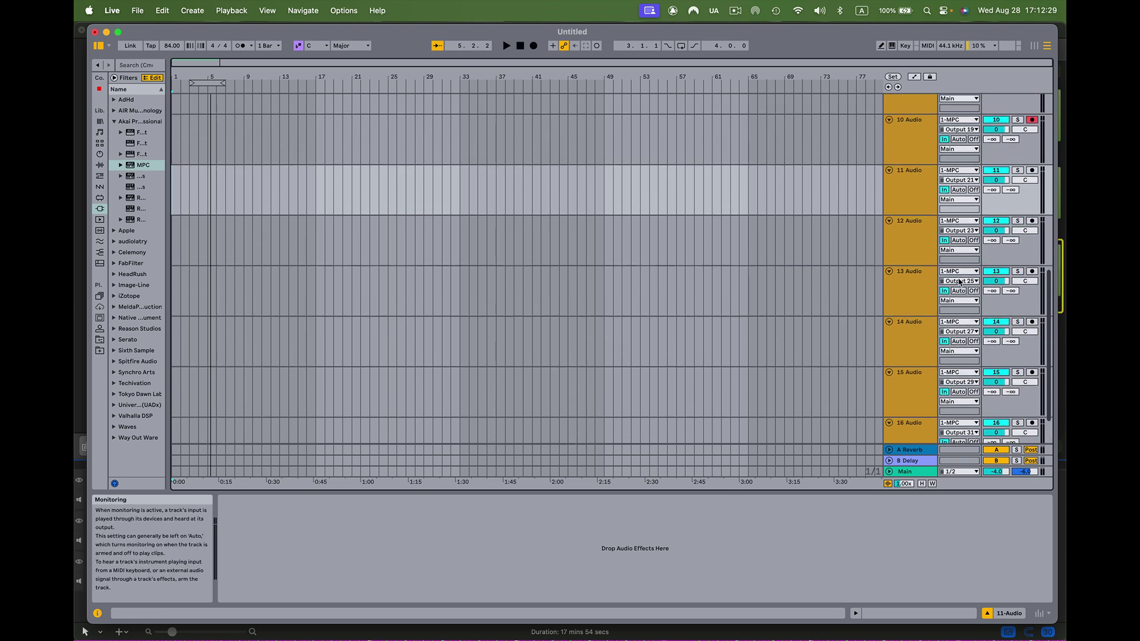
left_click(1033, 170)
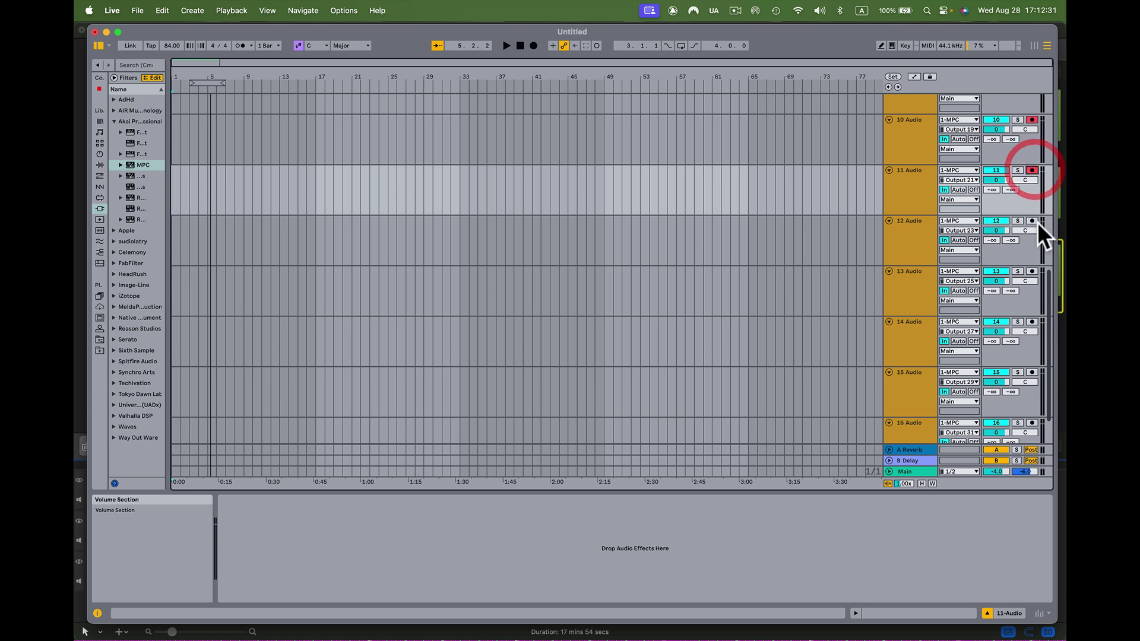
left_click(1031, 221)
left_click(1033, 271)
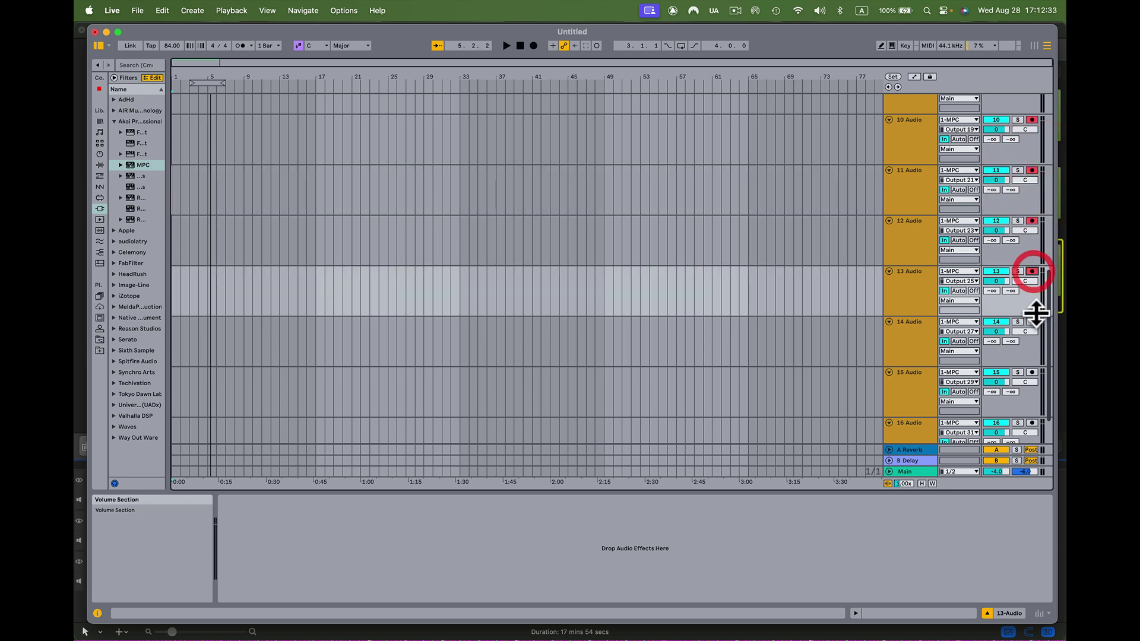
left_click(1033, 322)
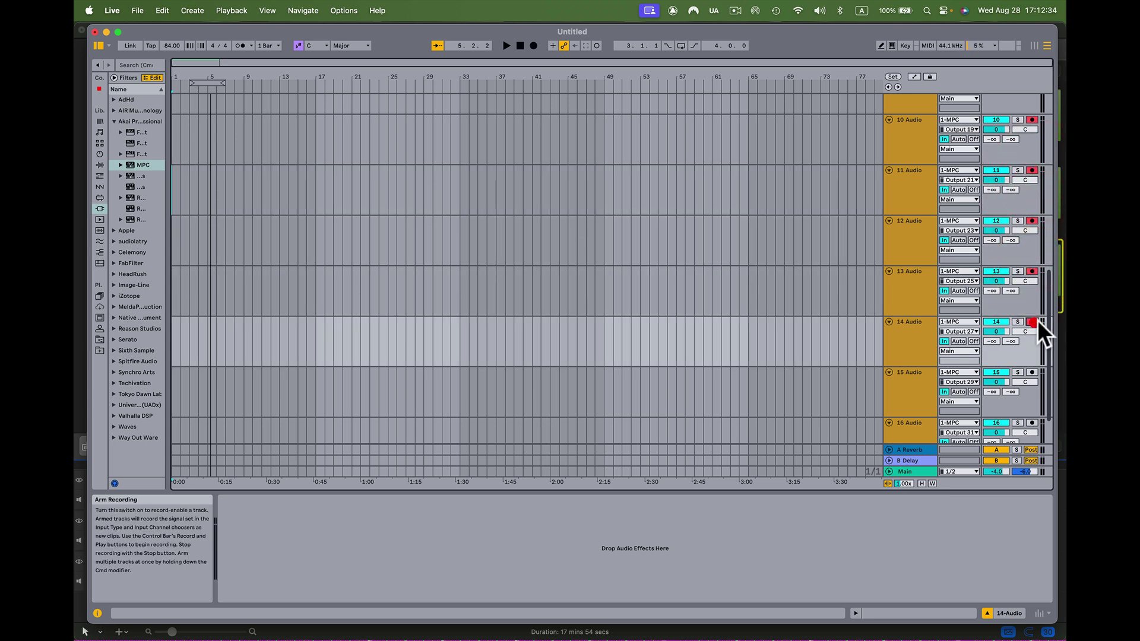
left_click(1033, 373)
scroll(991, 360, "down", 2)
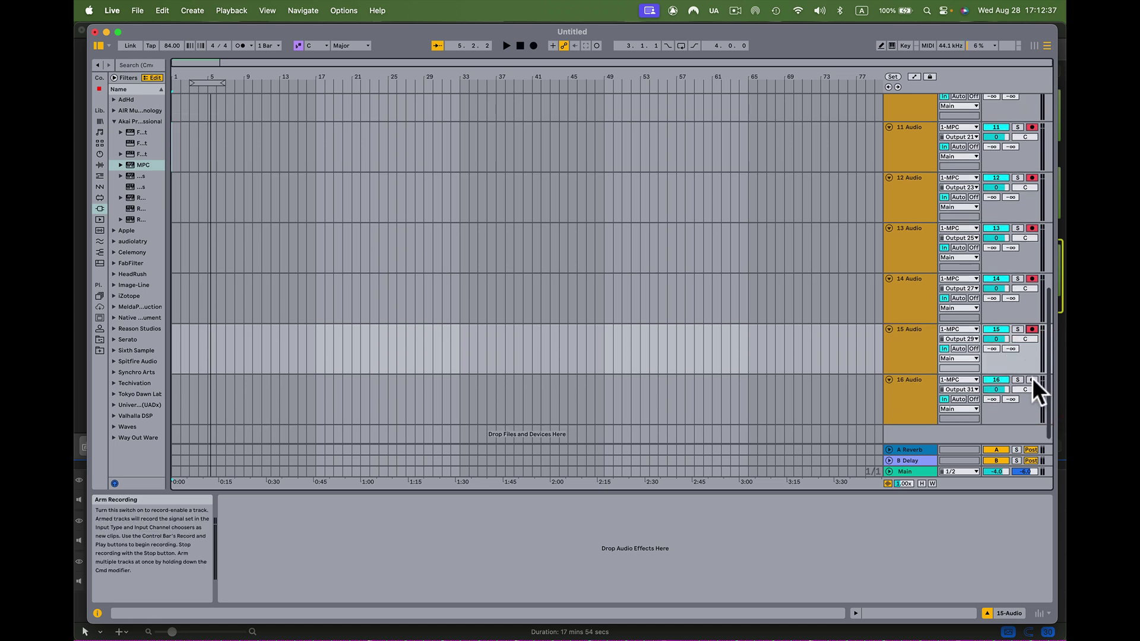
left_click(1032, 380)
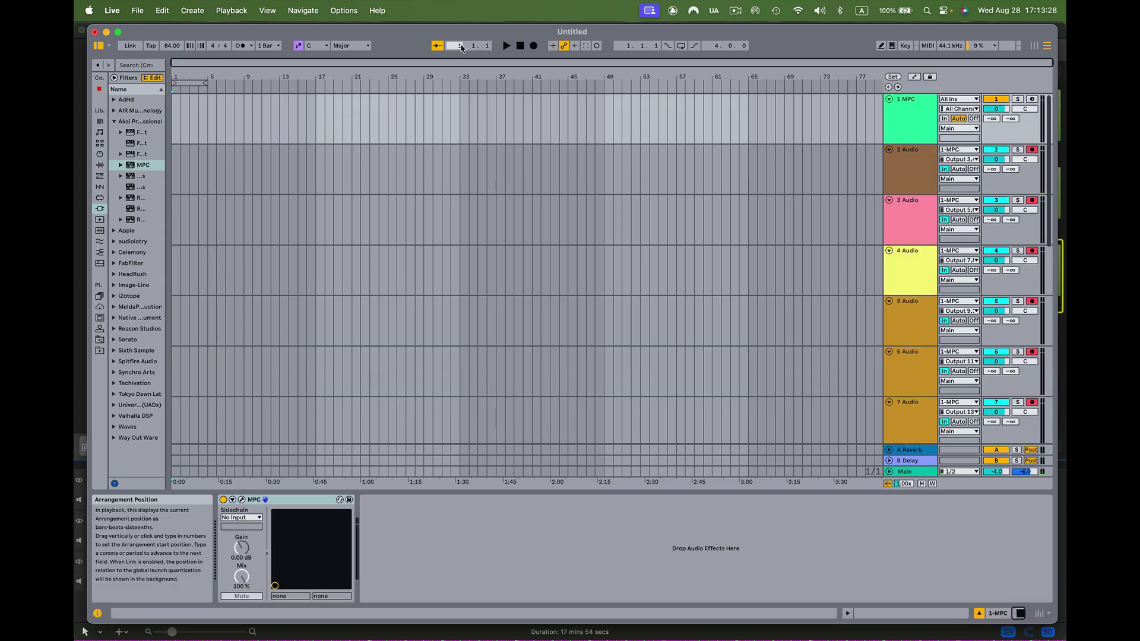
Record all armed tracks from the start of the arrangement and check the incoming waveforms on tracks 2 to 16
left_click(534, 46)
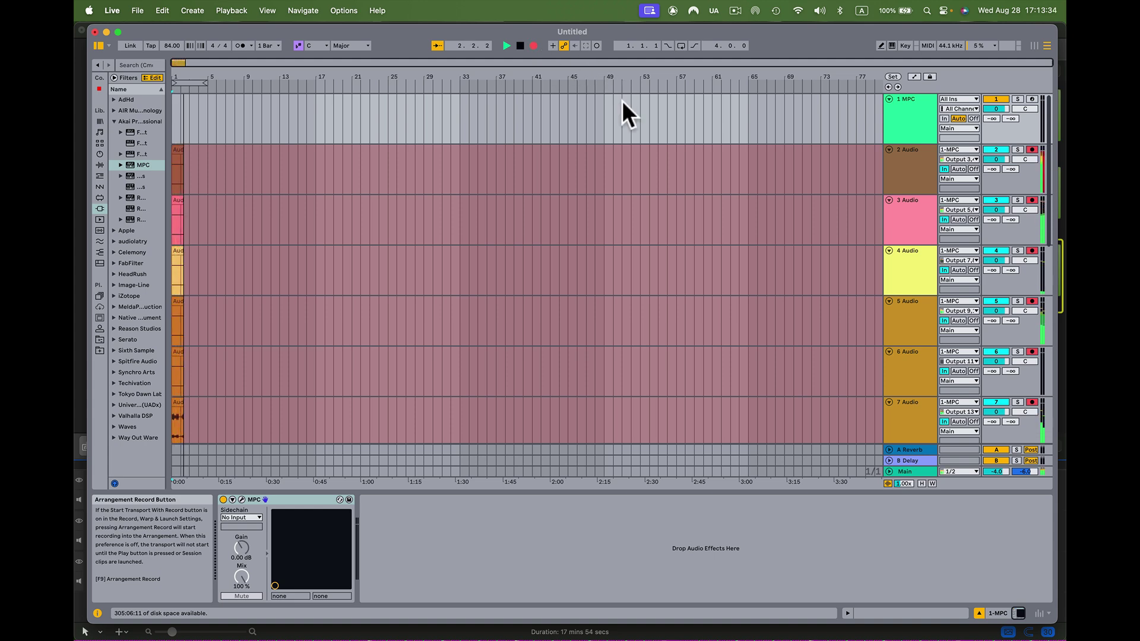
scroll(597, 235, "down", 5)
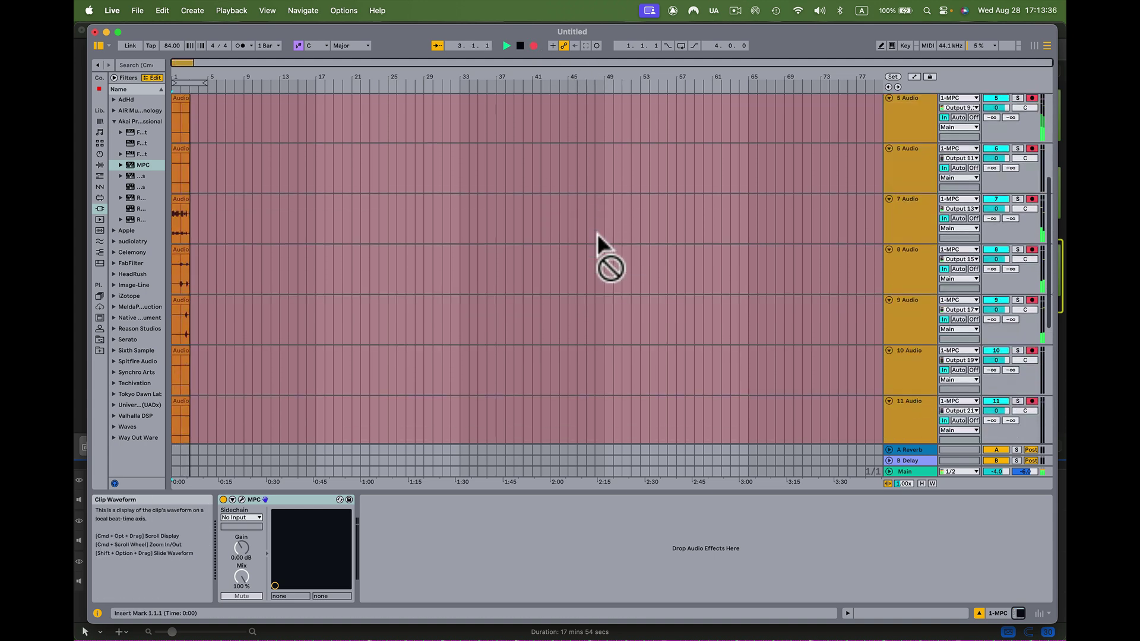
scroll(596, 233, "down", 5)
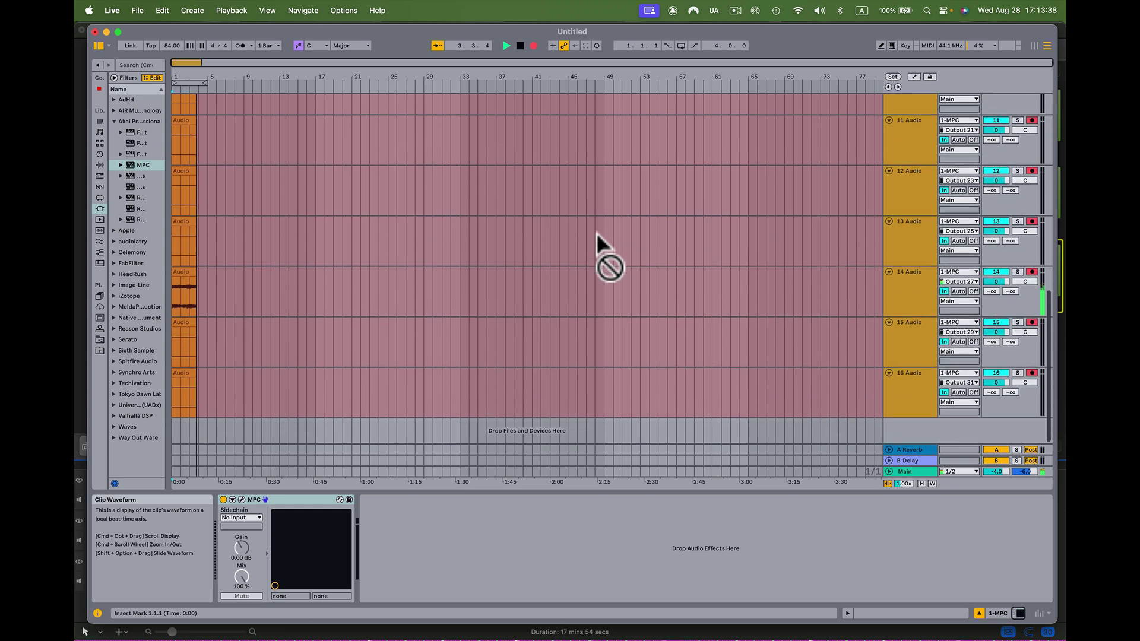
scroll(597, 234, "up", 5)
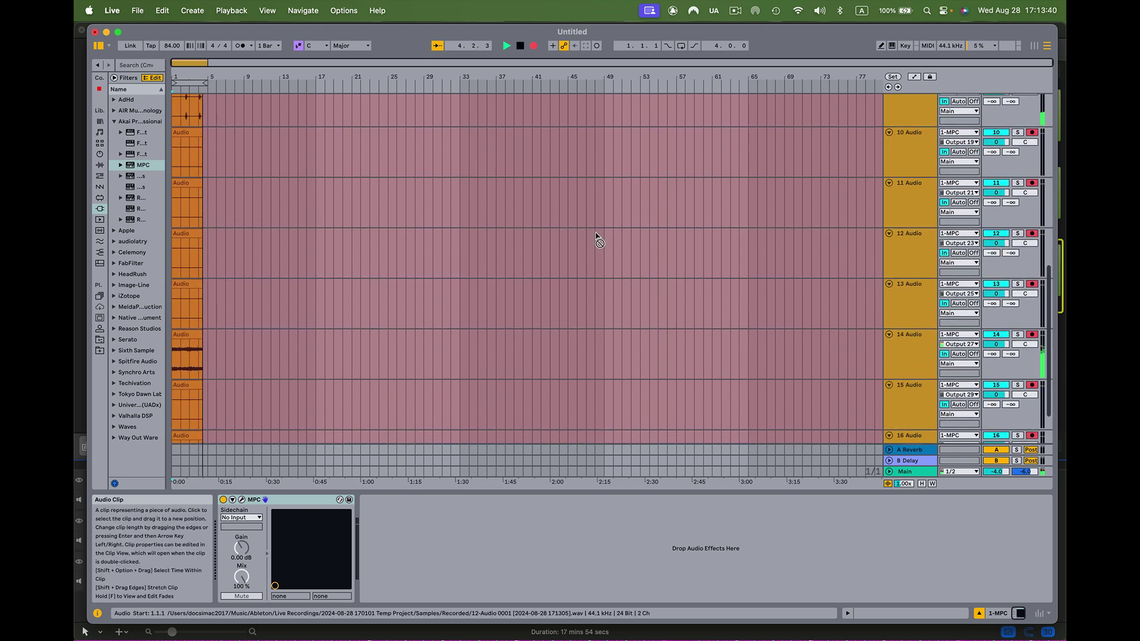
scroll(596, 233, "up", 3)
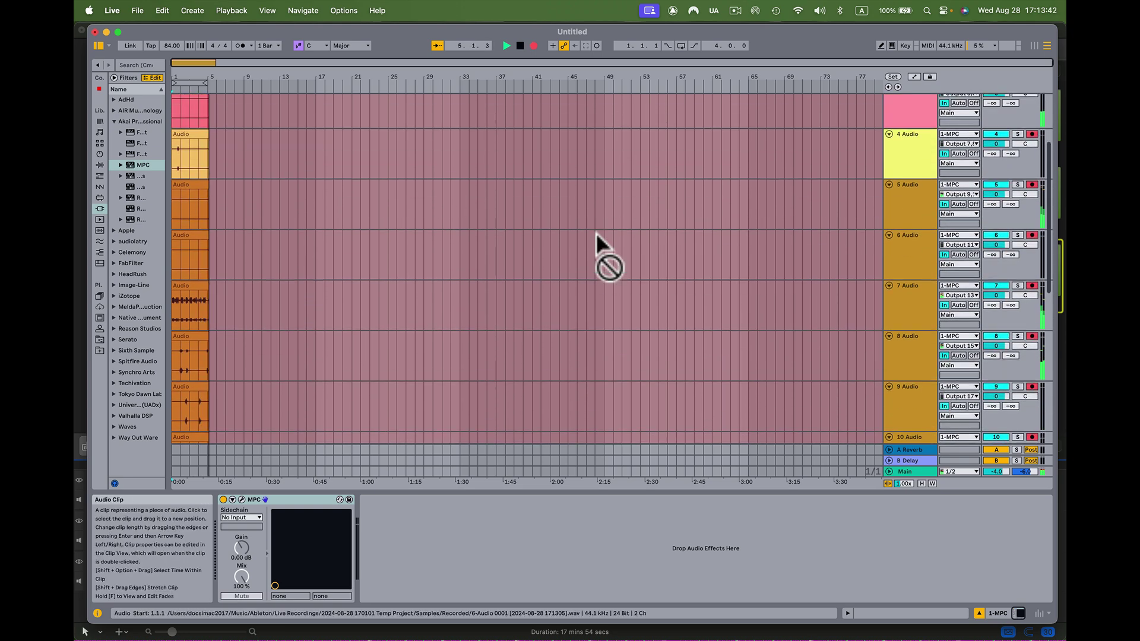
scroll(595, 237, "up", 1)
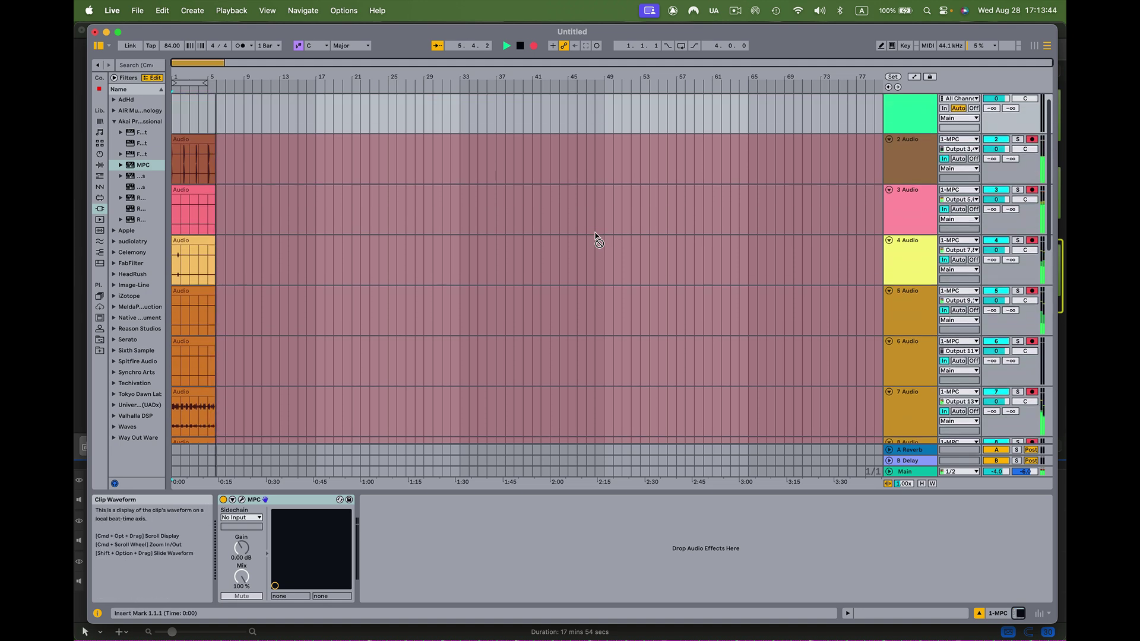
scroll(597, 238, "up", 1)
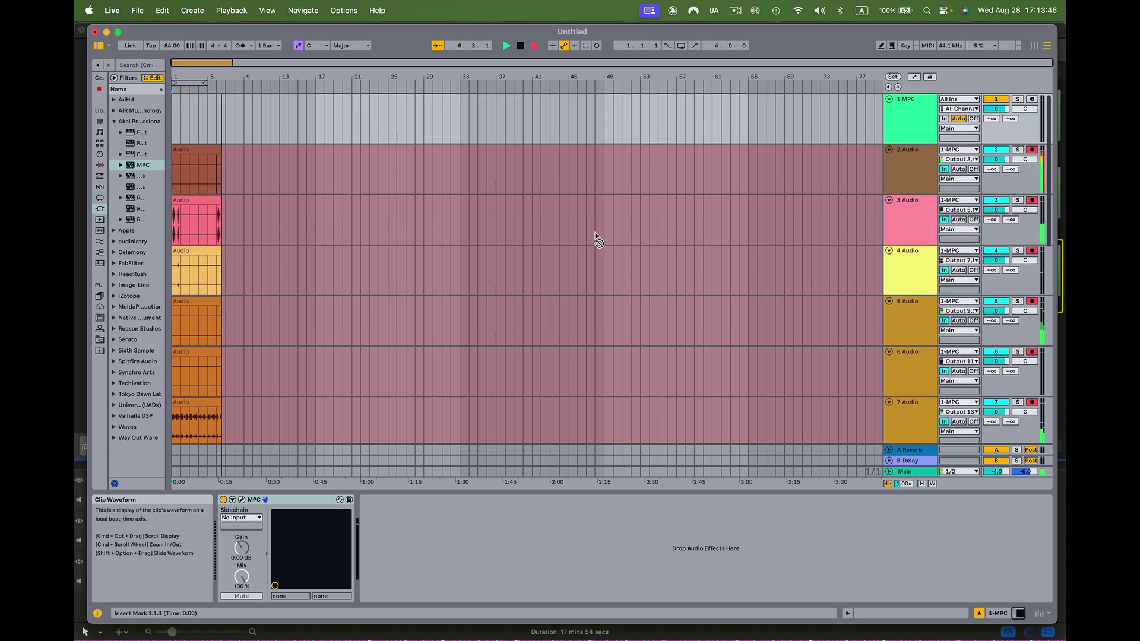